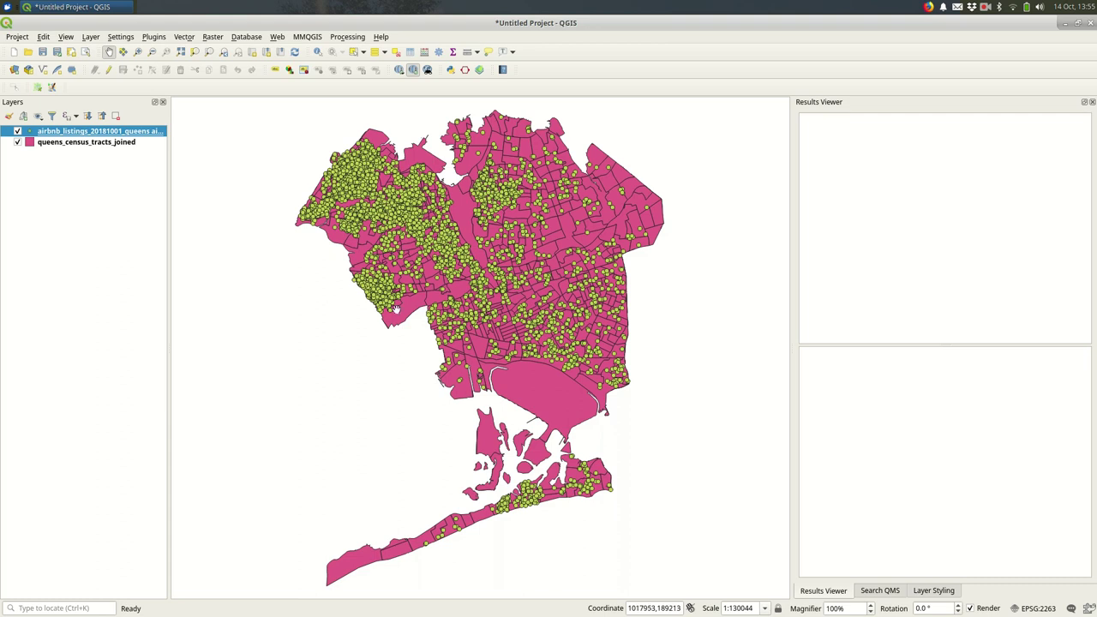
Open the attribute table of the queens_census_tracts_joined layer
left_click(112, 143)
left_click(412, 70)
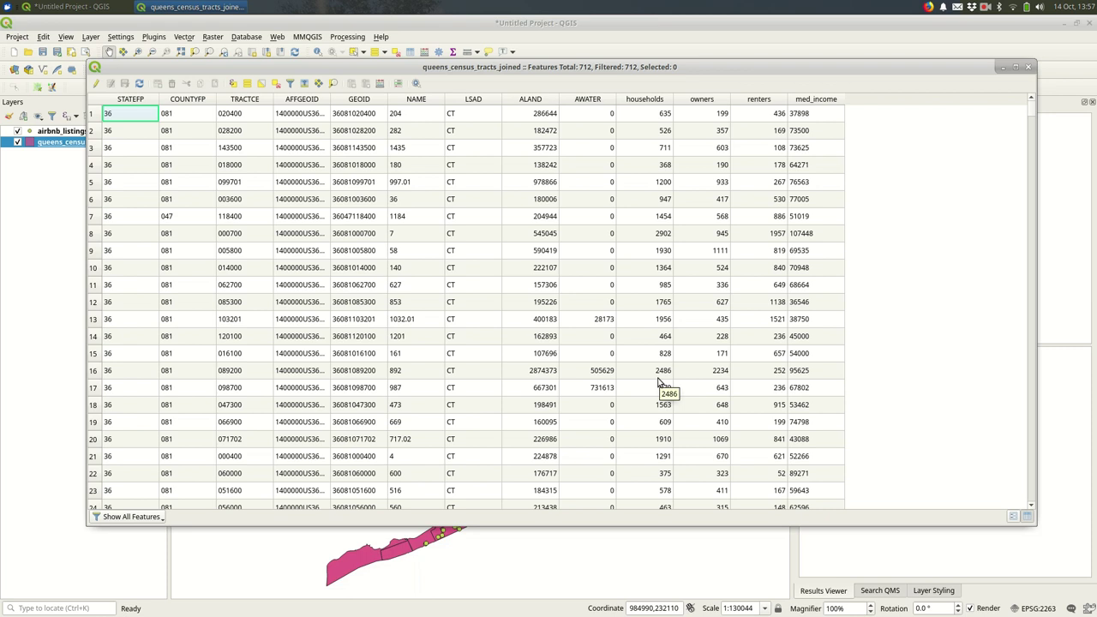
In the Field Calculator, set up a new decimal field s_renters with precision 8
left_click(380, 84)
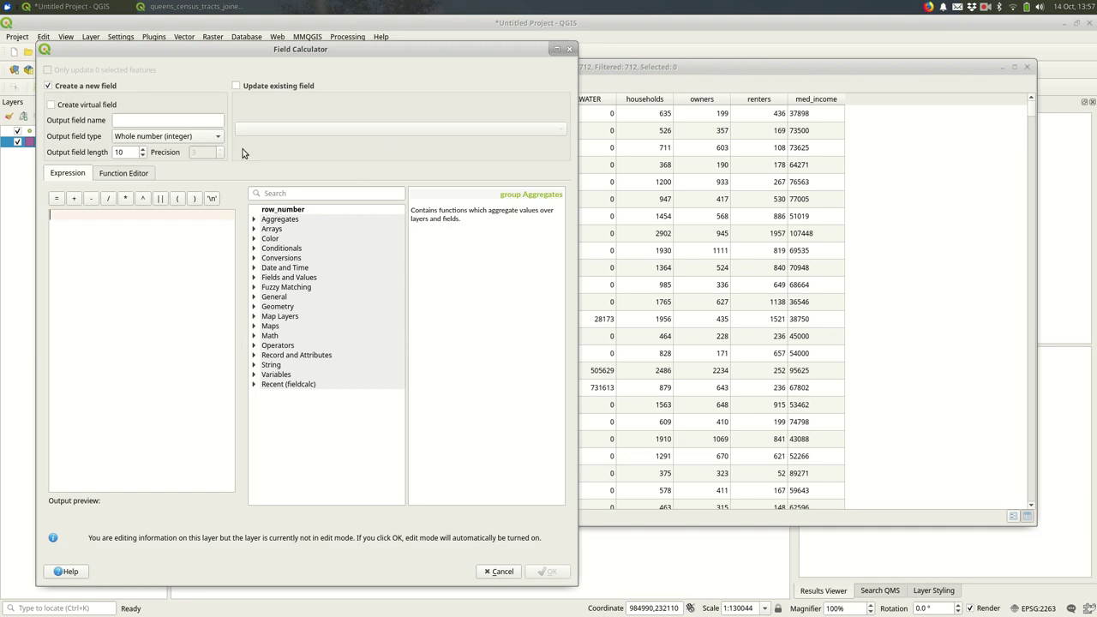
left_click(184, 140)
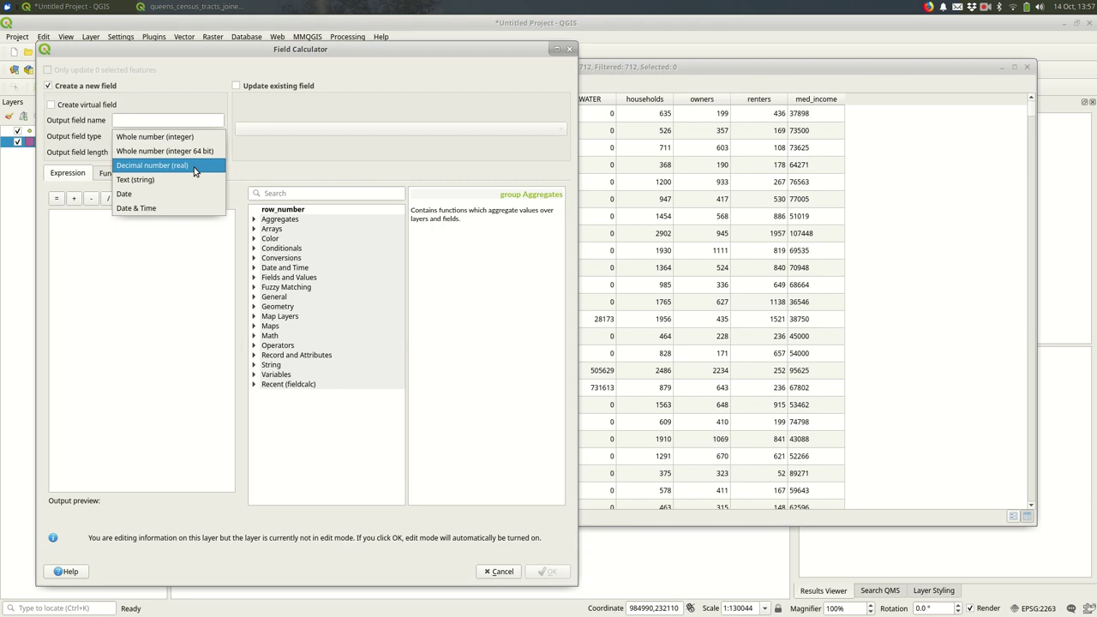
left_click(195, 171)
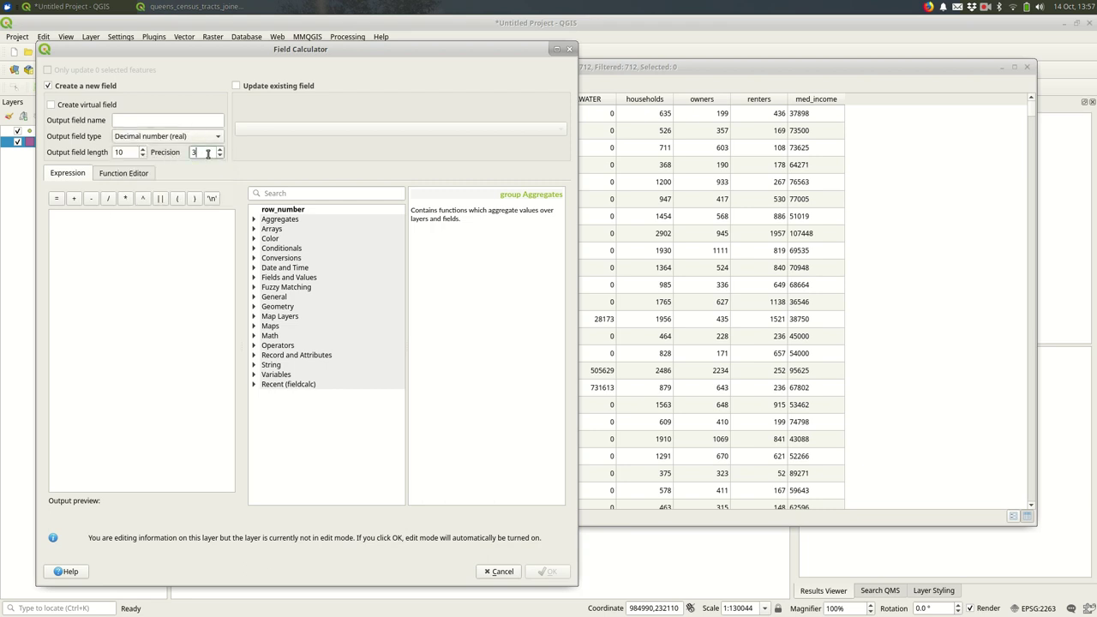
double_click(207, 152)
type("8")
left_click(172, 120)
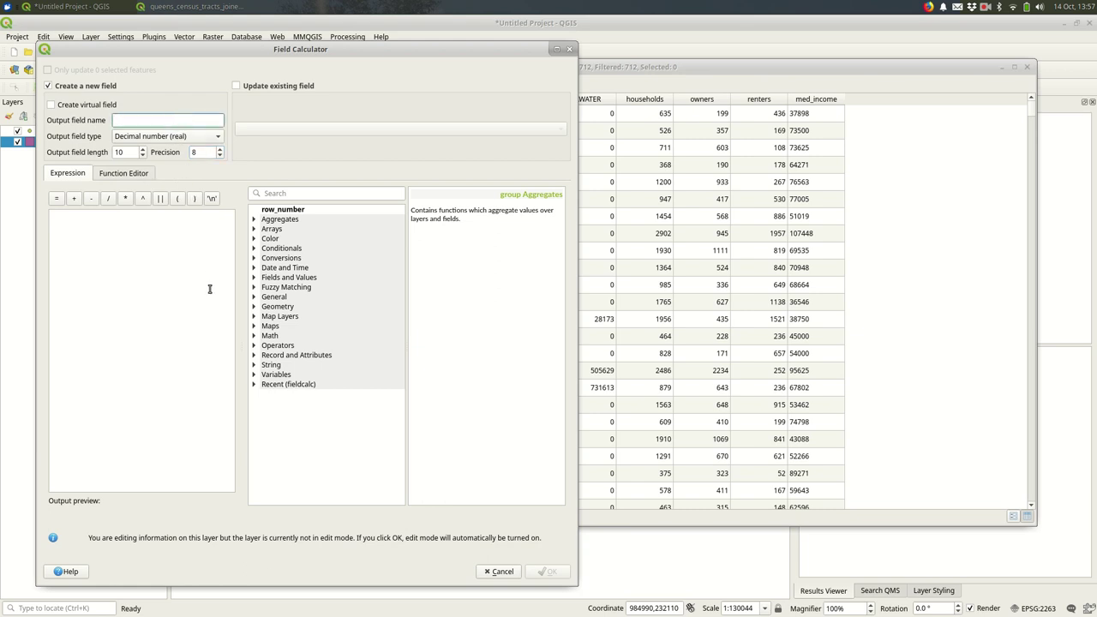
type("s_renters")
left_click(209, 289)
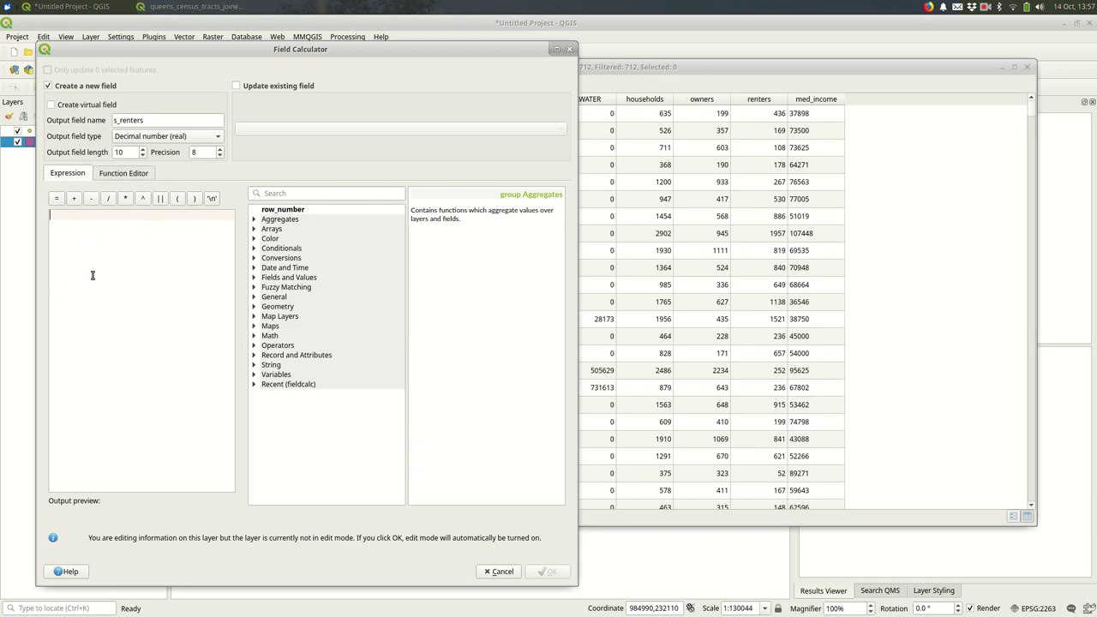
Build the s_renters expression "renters" / "households" from the field list
type("\"renter")
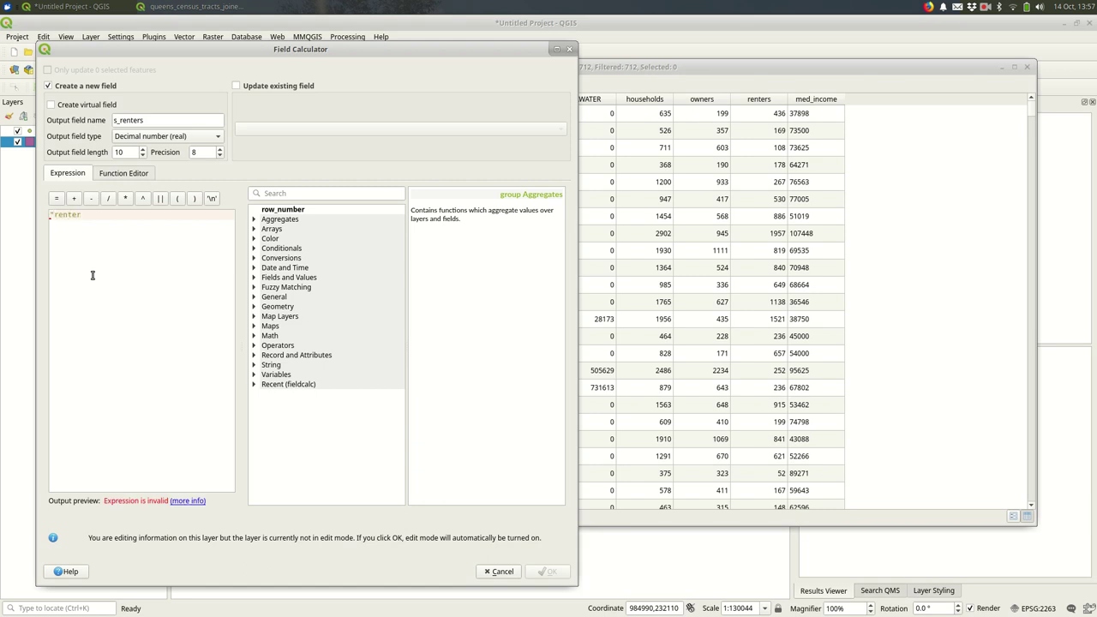
type("s\"")
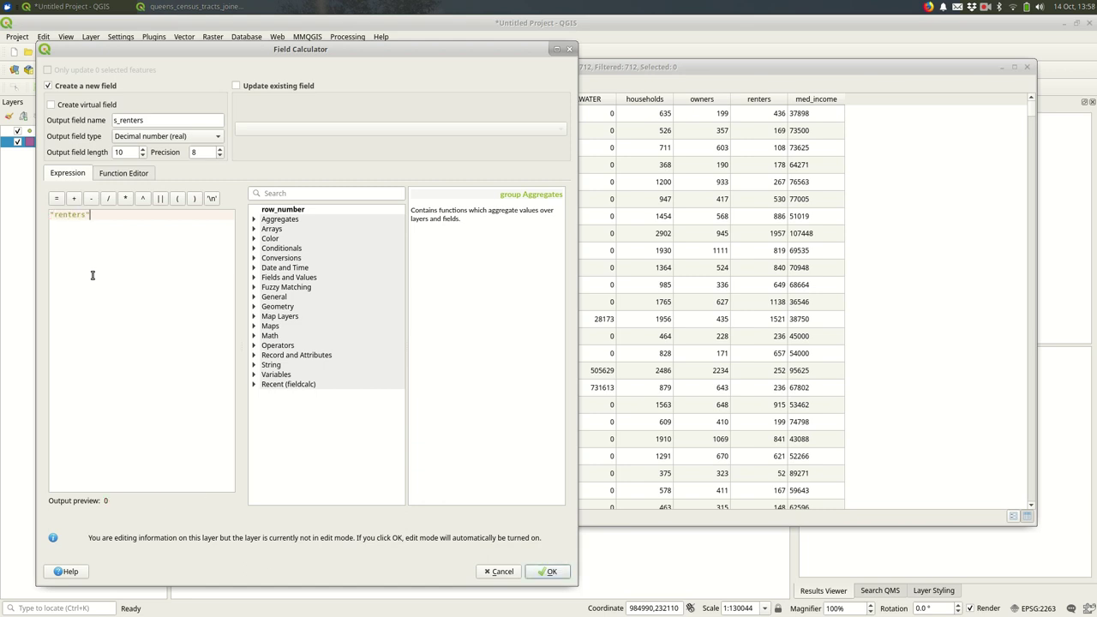
key("ctrl+a")
key("BackSpace")
left_click(254, 278)
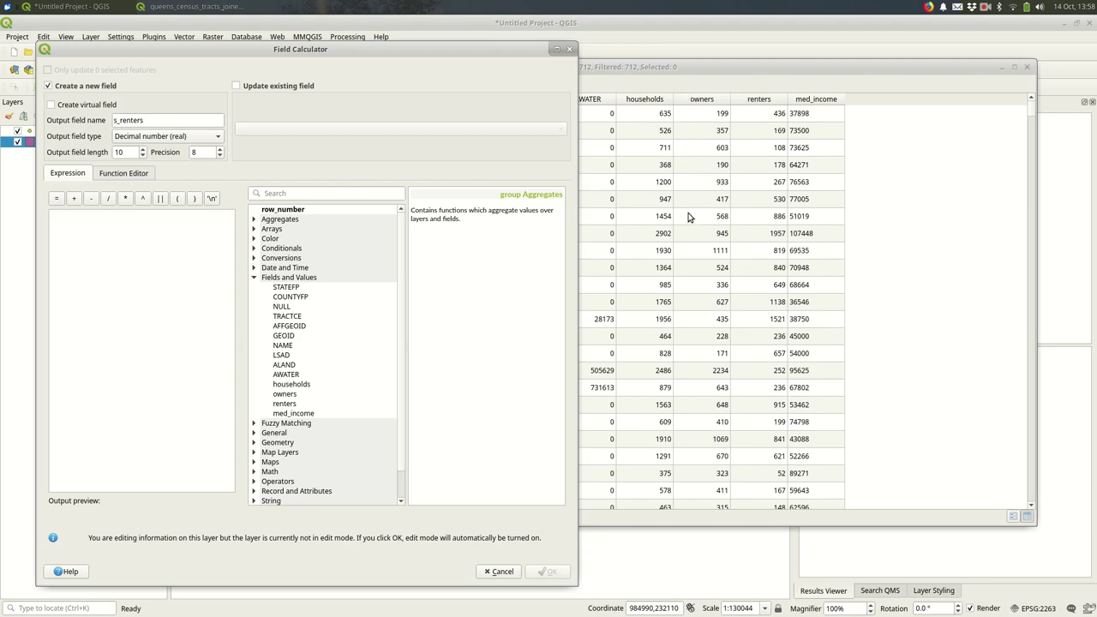
left_click(291, 409)
scroll(313, 334, "down", 2)
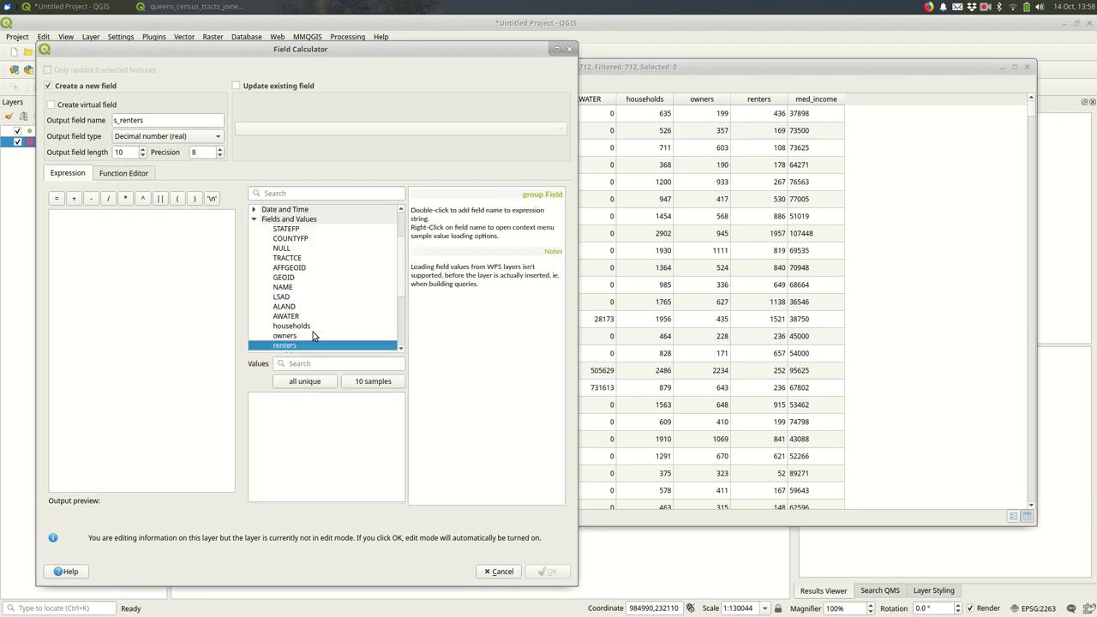
scroll(318, 312, "down", 2)
double_click(312, 292)
left_click(108, 198)
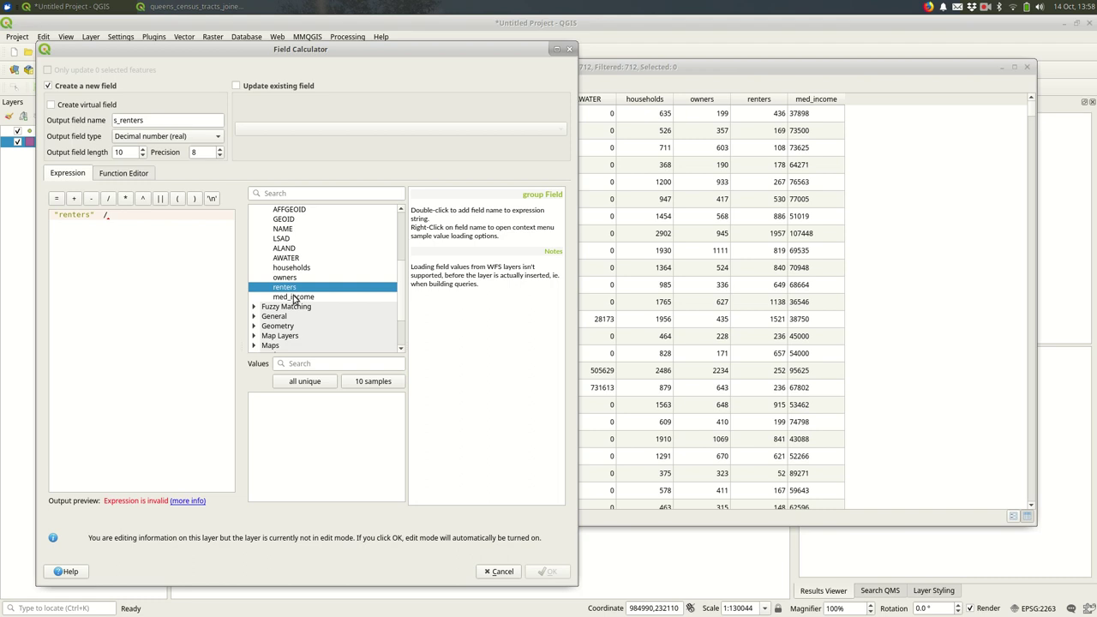
double_click(293, 268)
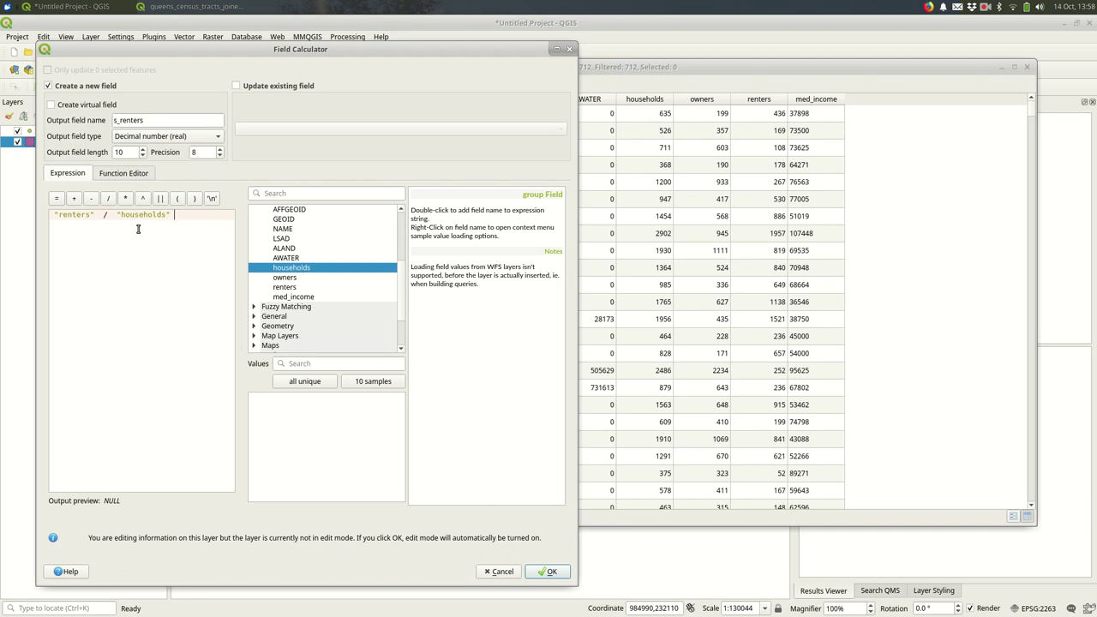
Create the s_renters column and inspect its values in the first two rows
left_click(548, 572)
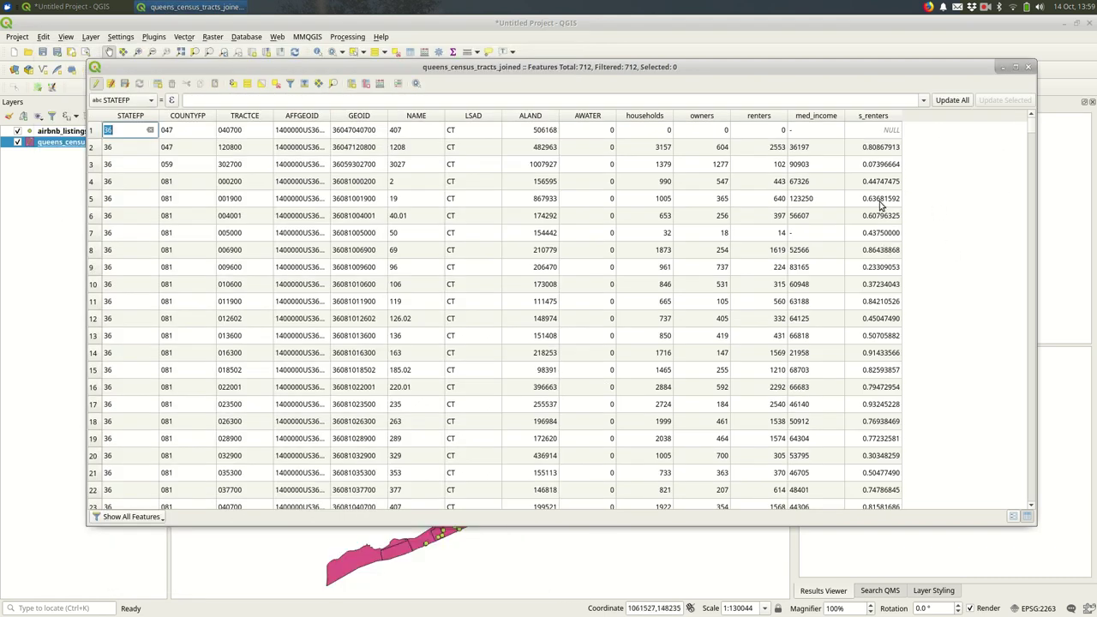
left_click(889, 130)
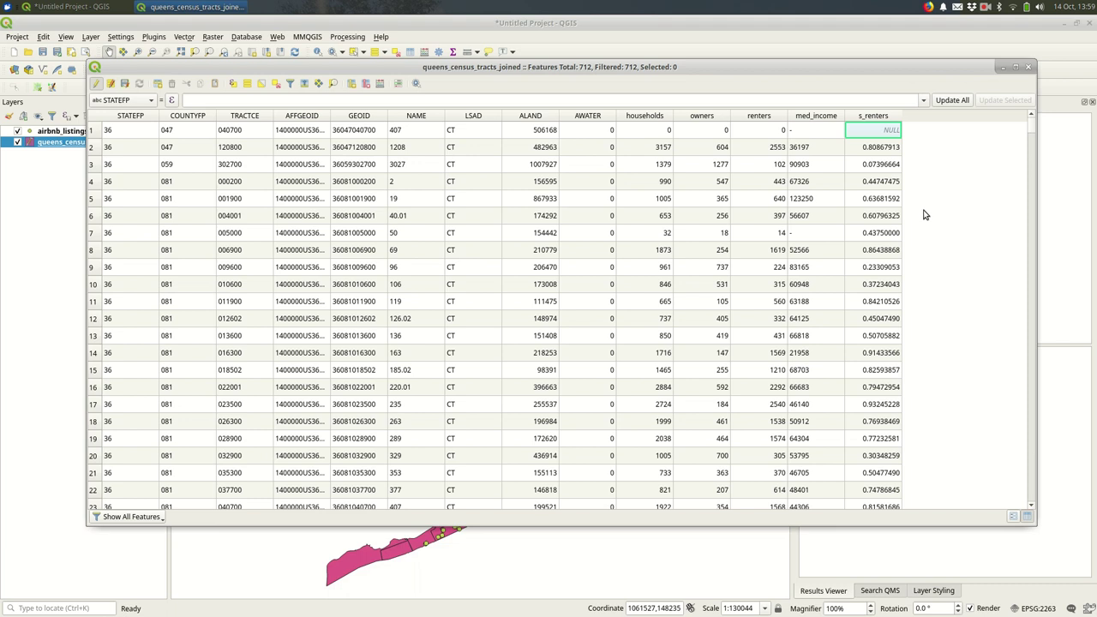
left_click(879, 147)
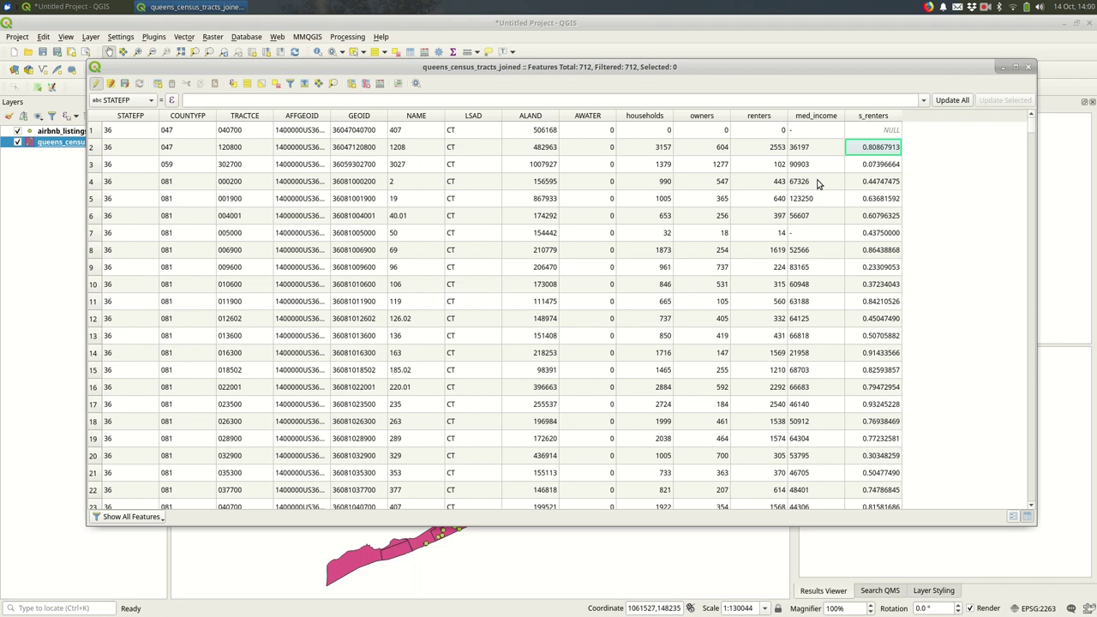
Start a new field named medincome2 and insert the med_income field into its expression
left_click(380, 86)
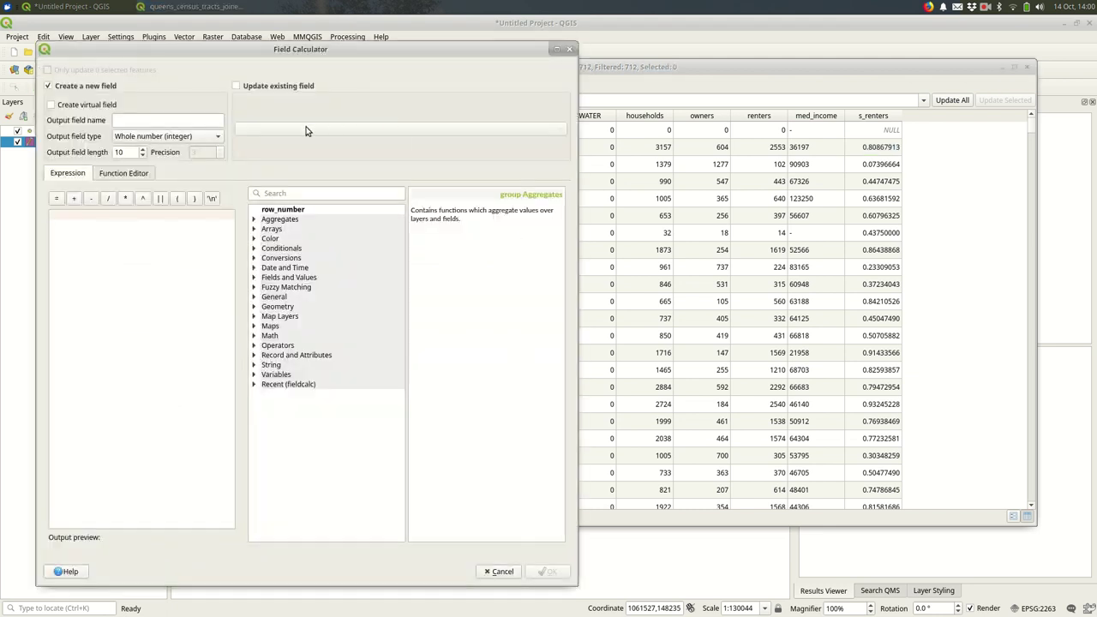
left_click(146, 120)
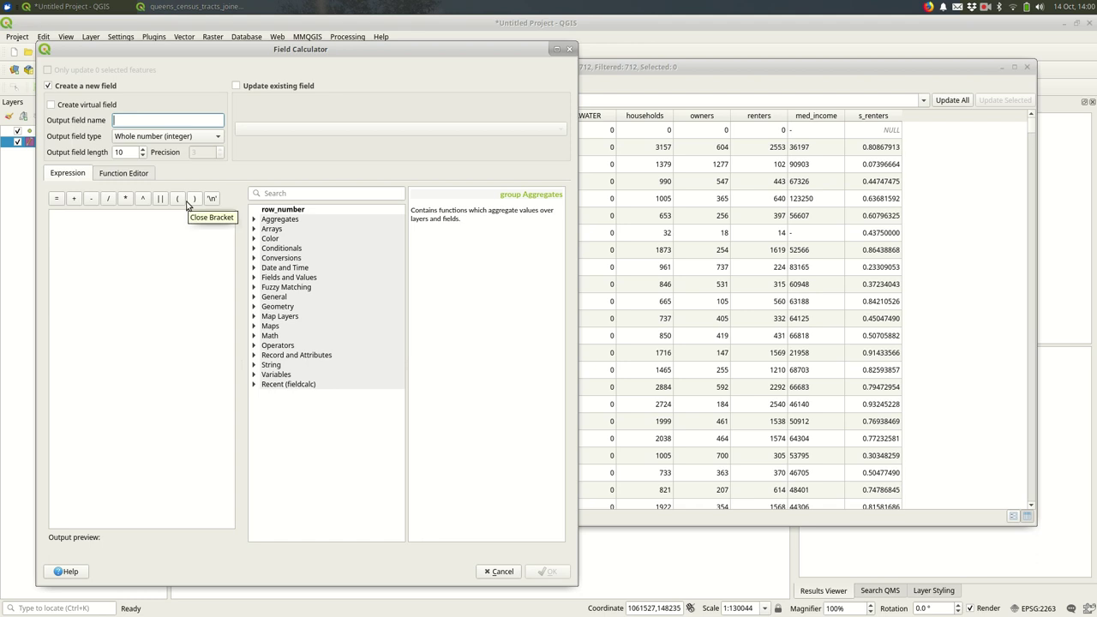
type("medincome2")
left_click(253, 277)
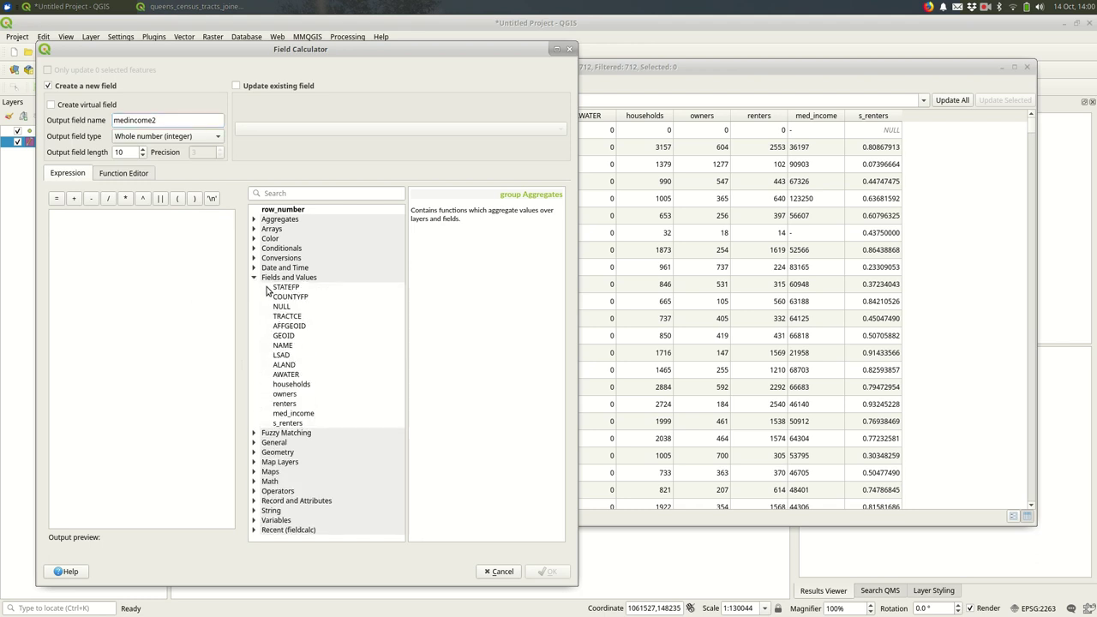
left_click(292, 413)
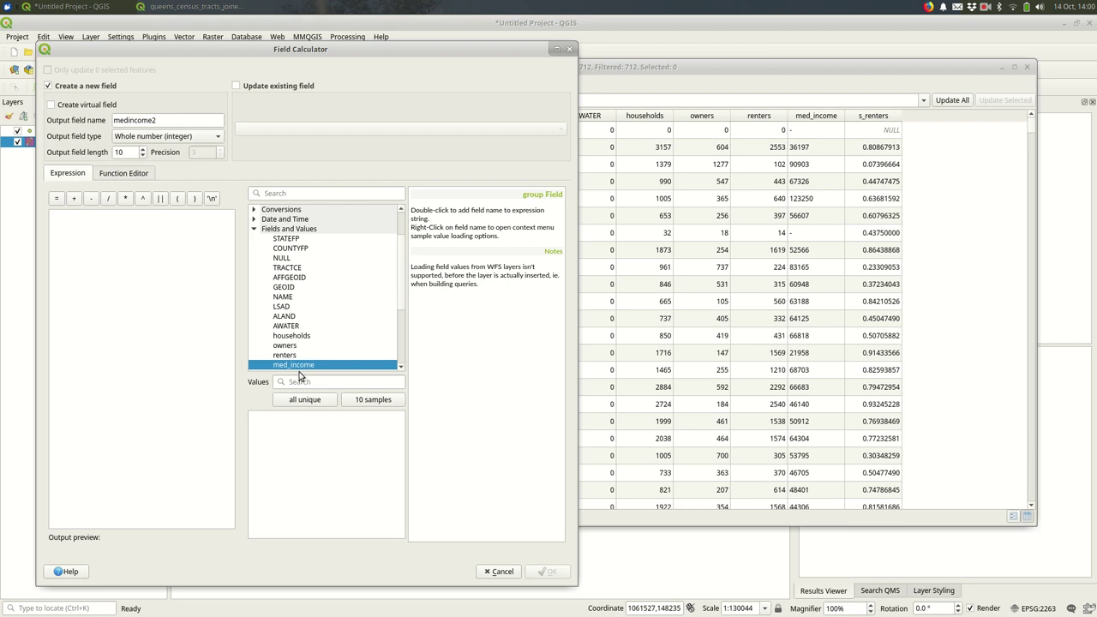
double_click(298, 367)
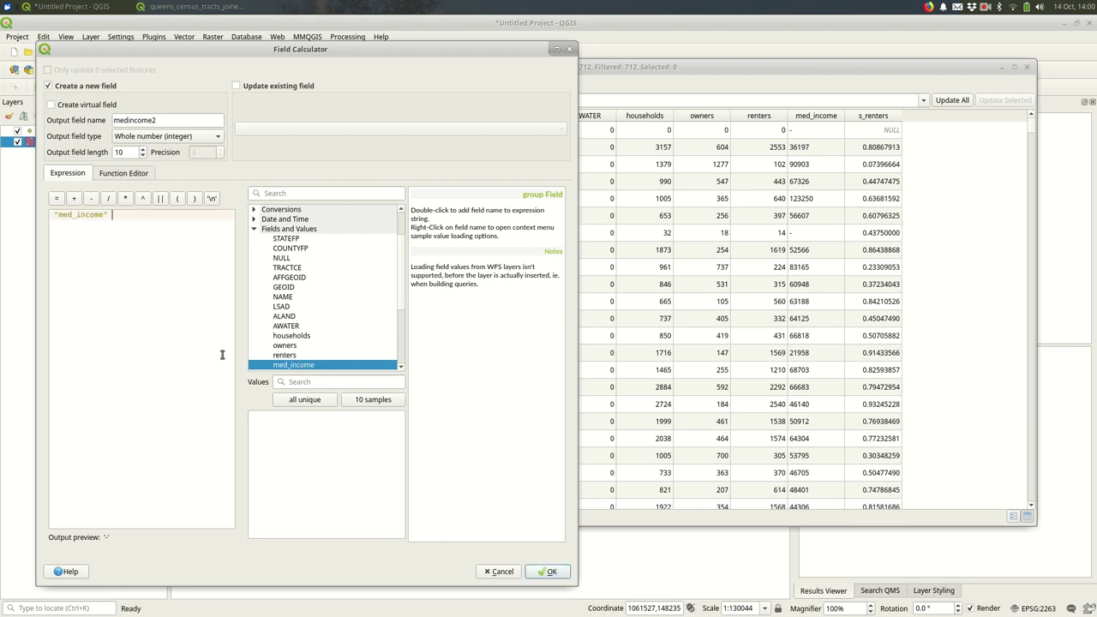
Wrap med_income in to_int(), giving to_int("med_income"), which fails converting '-'
left_click(253, 229)
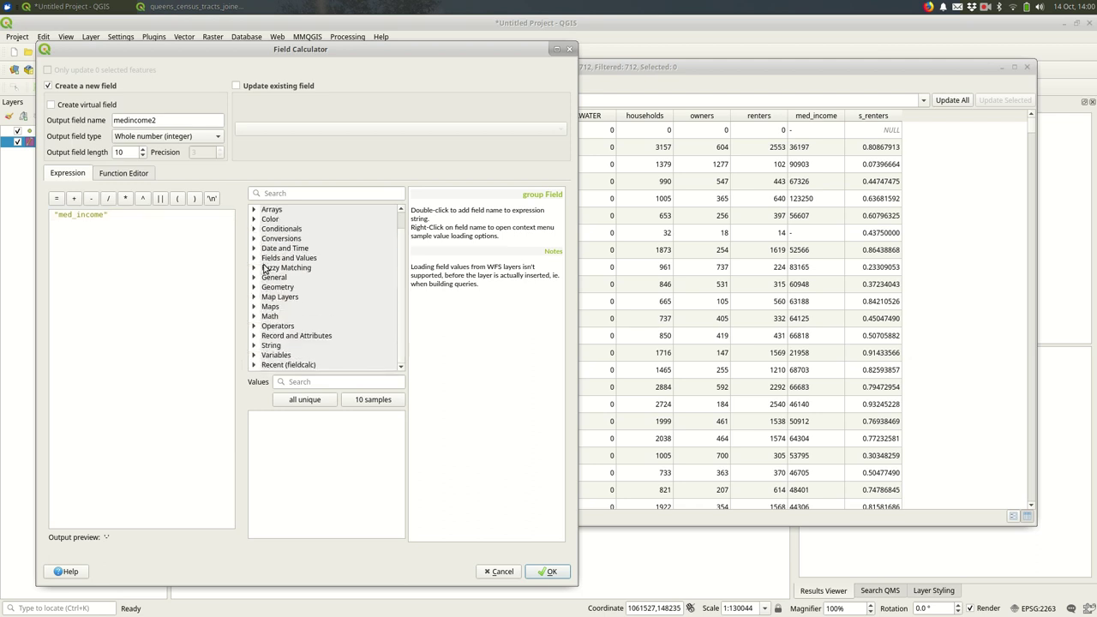
left_click(254, 238)
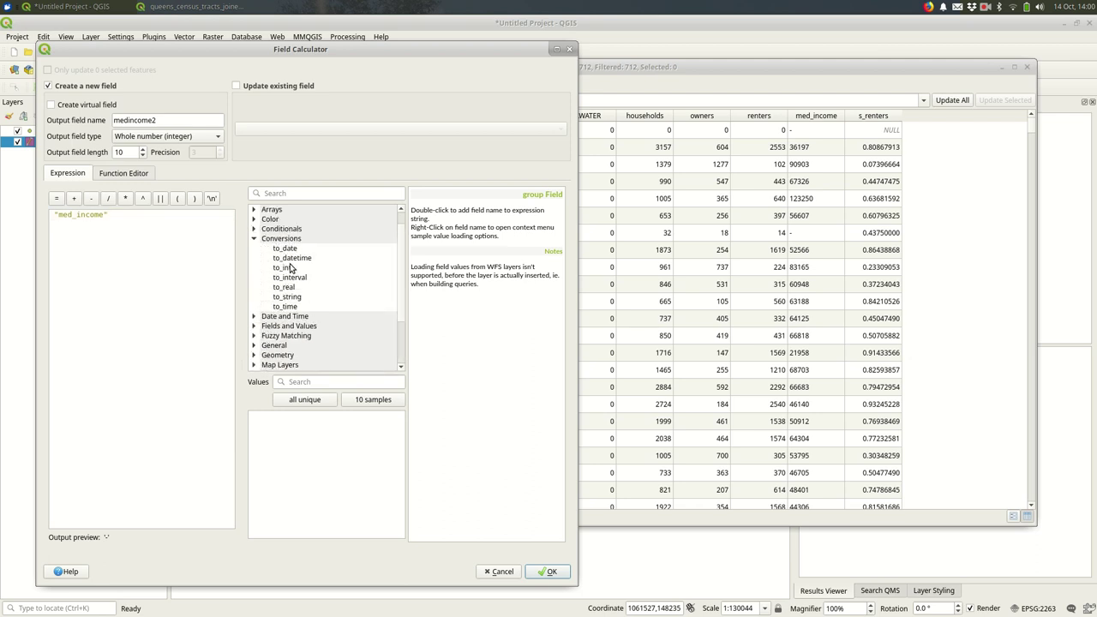
left_click(292, 268)
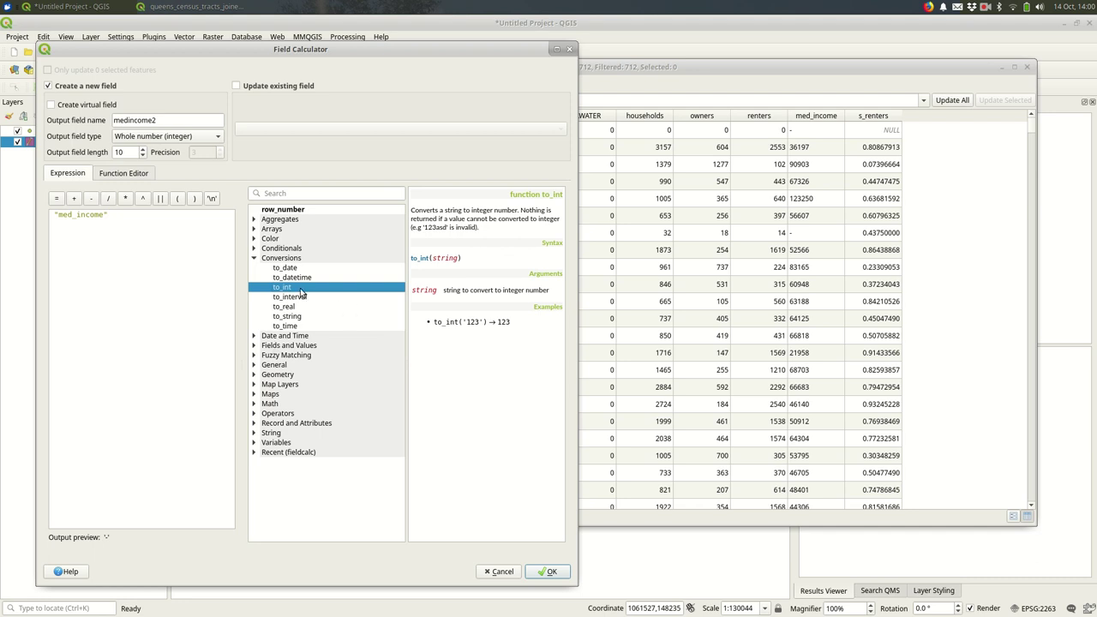
left_click(184, 256)
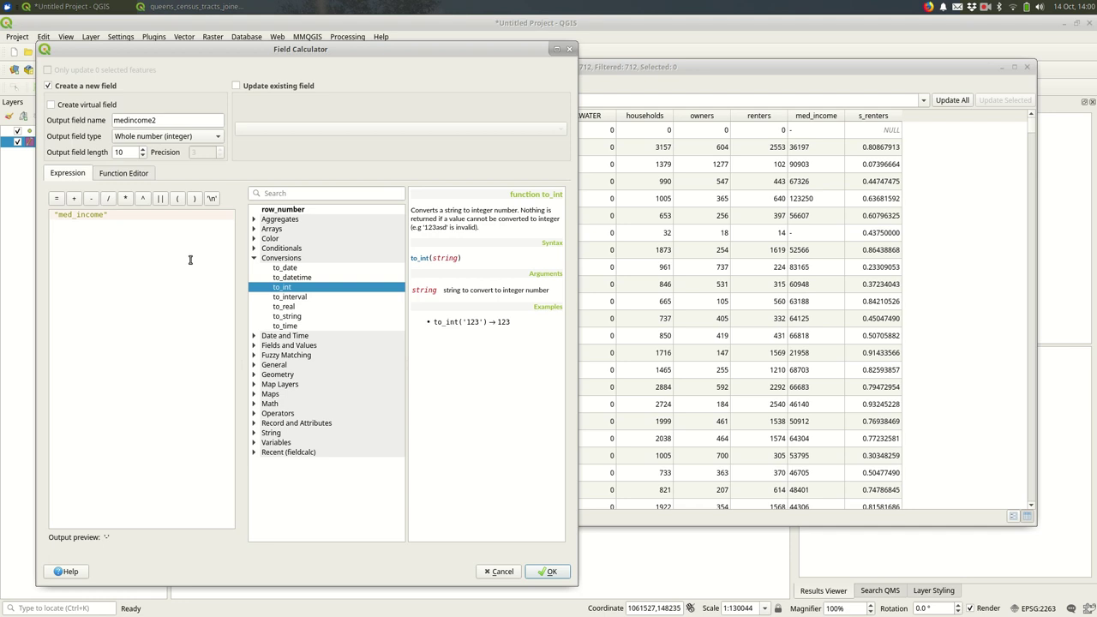
double_click(321, 289)
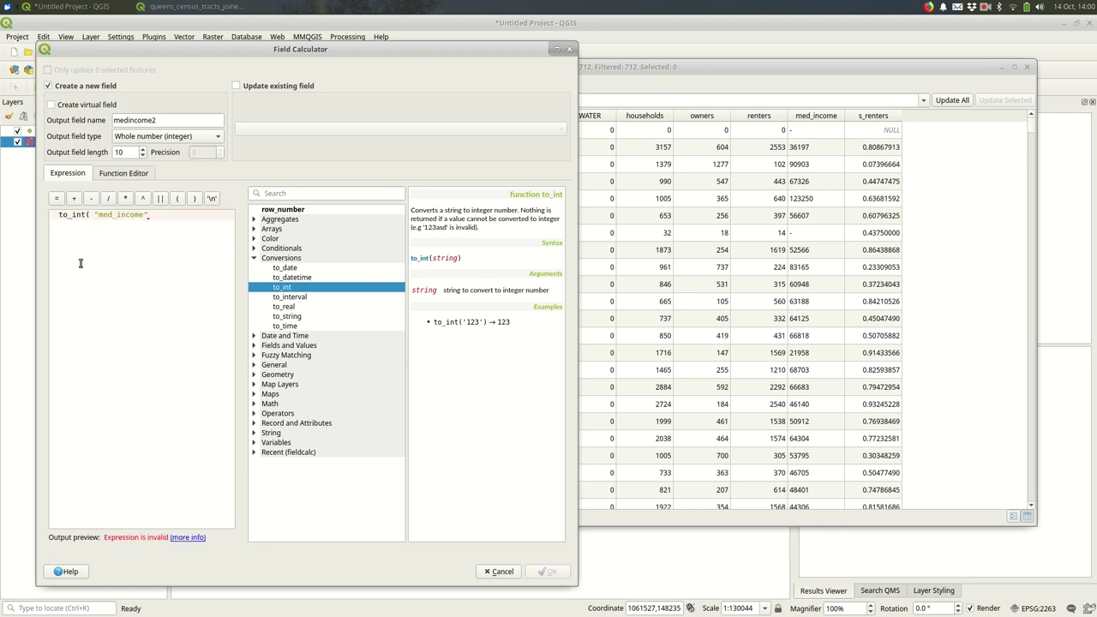
double_click(73, 215)
left_click(93, 216)
type(")")
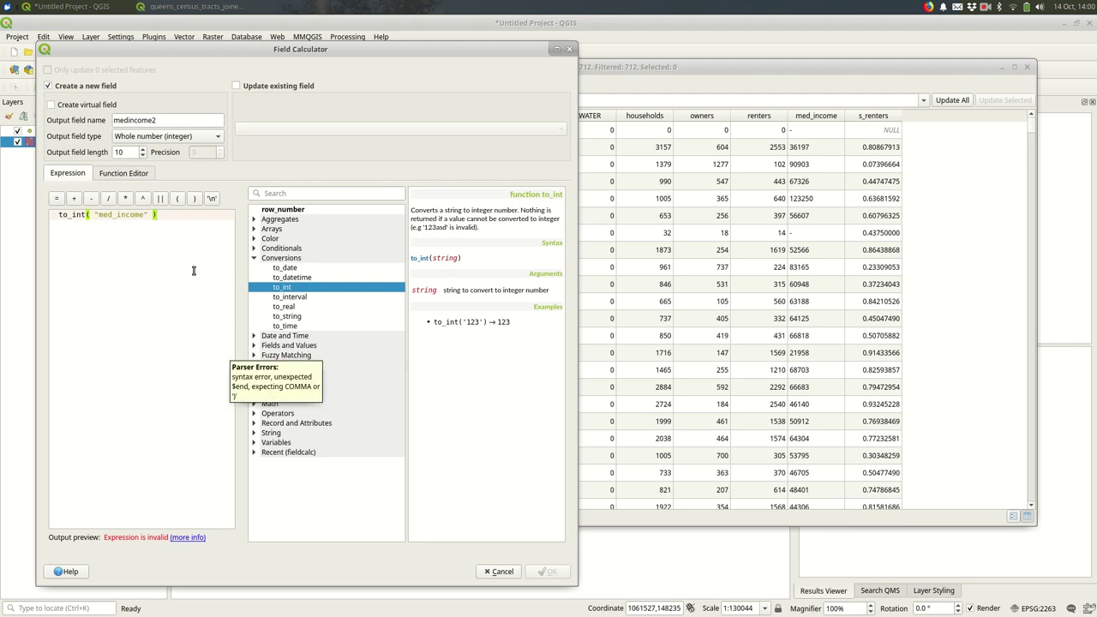
mouse_move(194, 270)
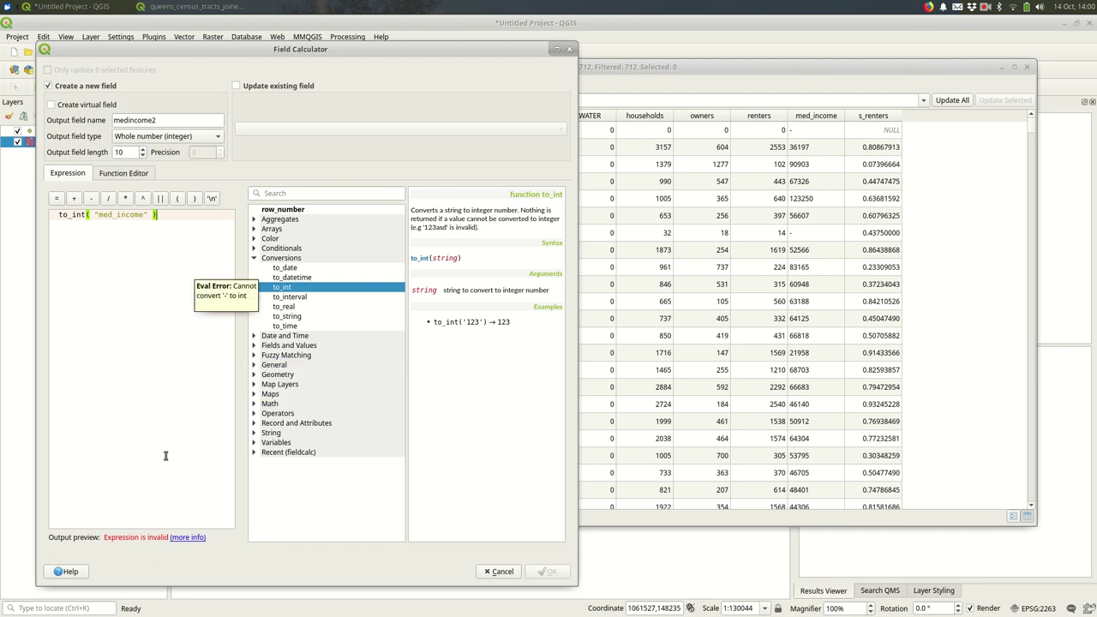
mouse_move(189, 543)
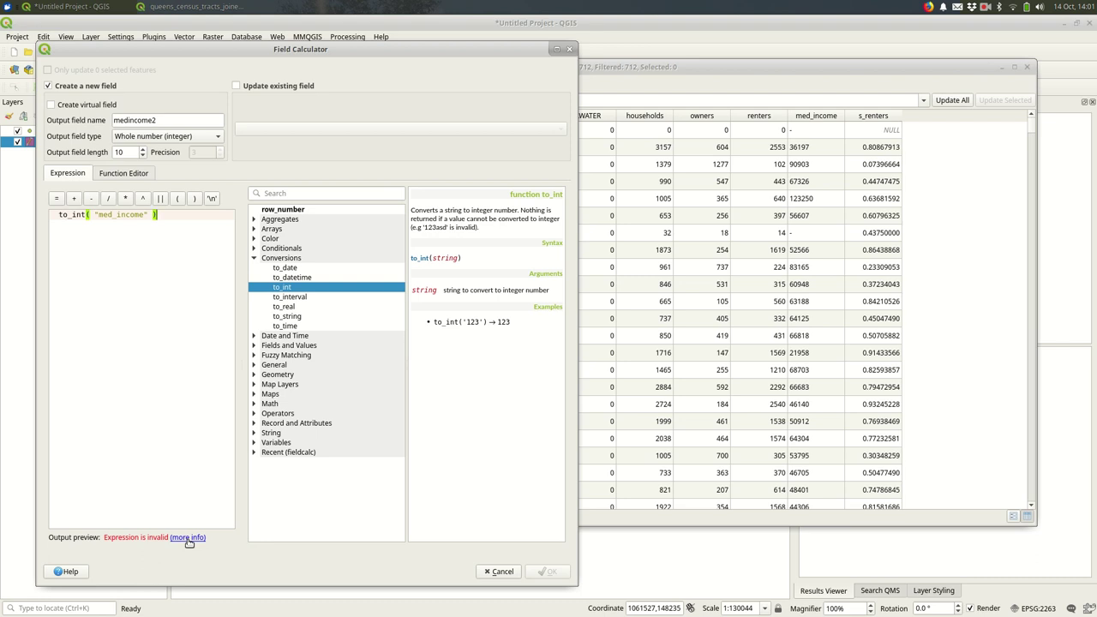
Read the expression error details and look up the if conditional function
left_click(188, 538)
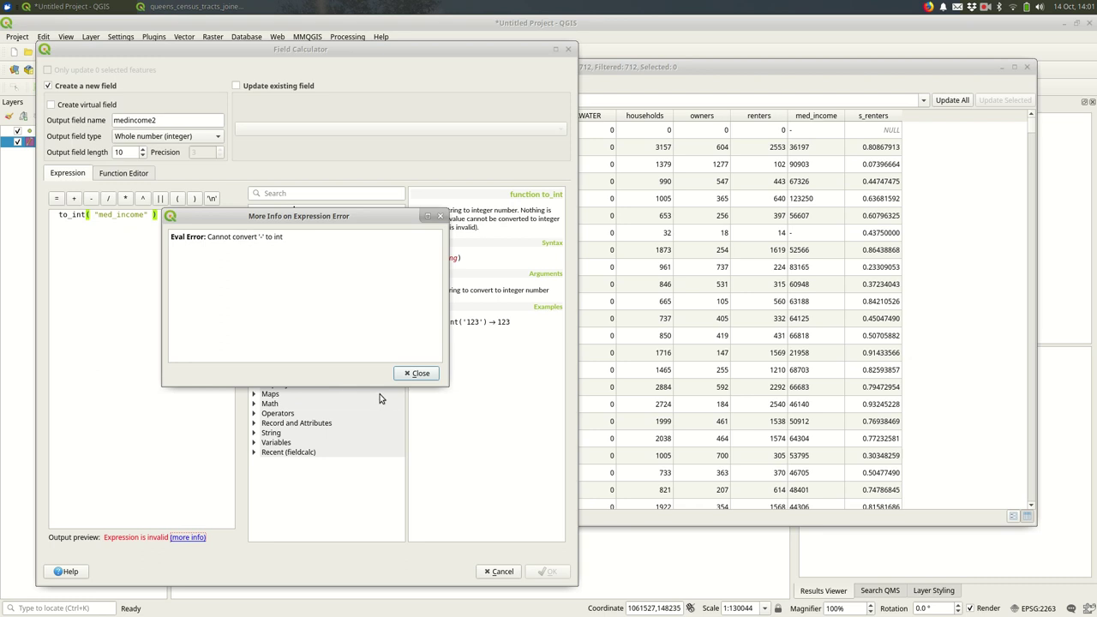
left_click(421, 374)
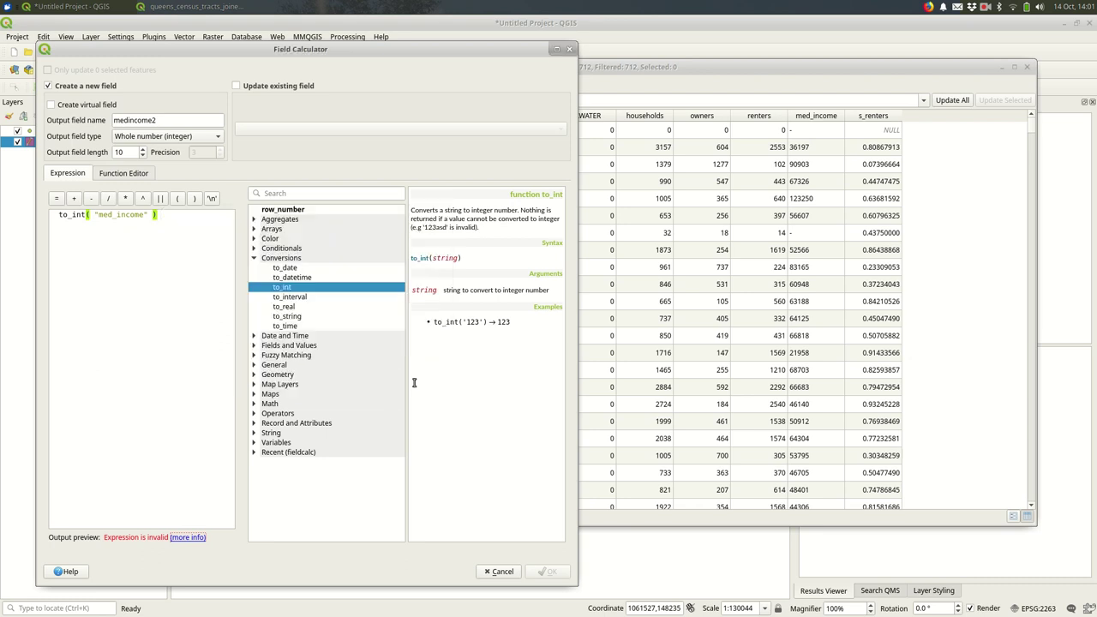
left_click(254, 258)
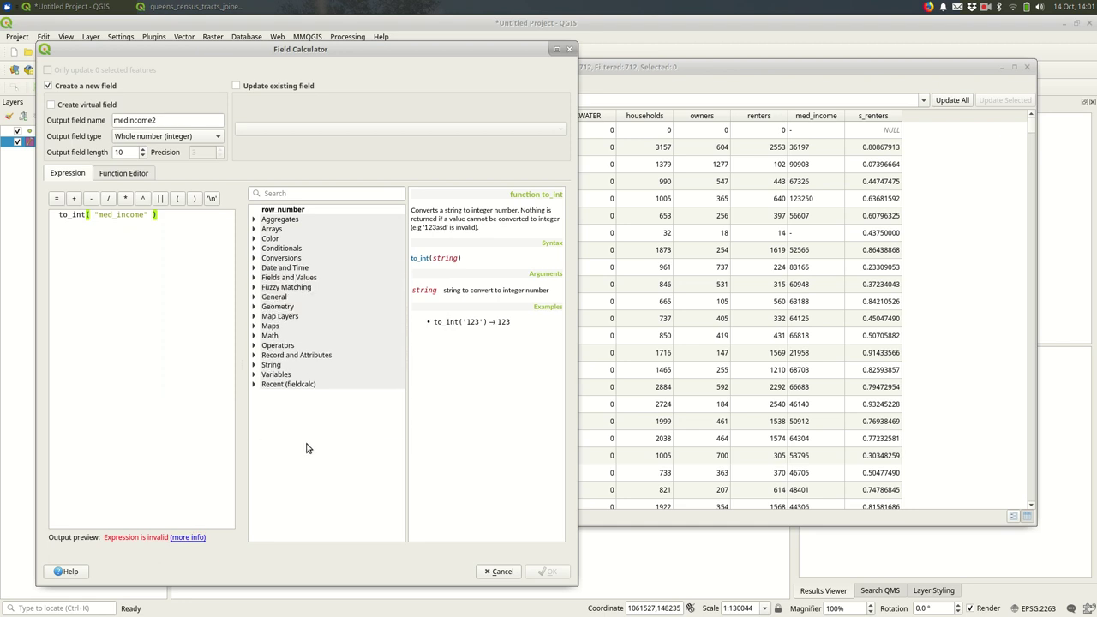
left_click(254, 248)
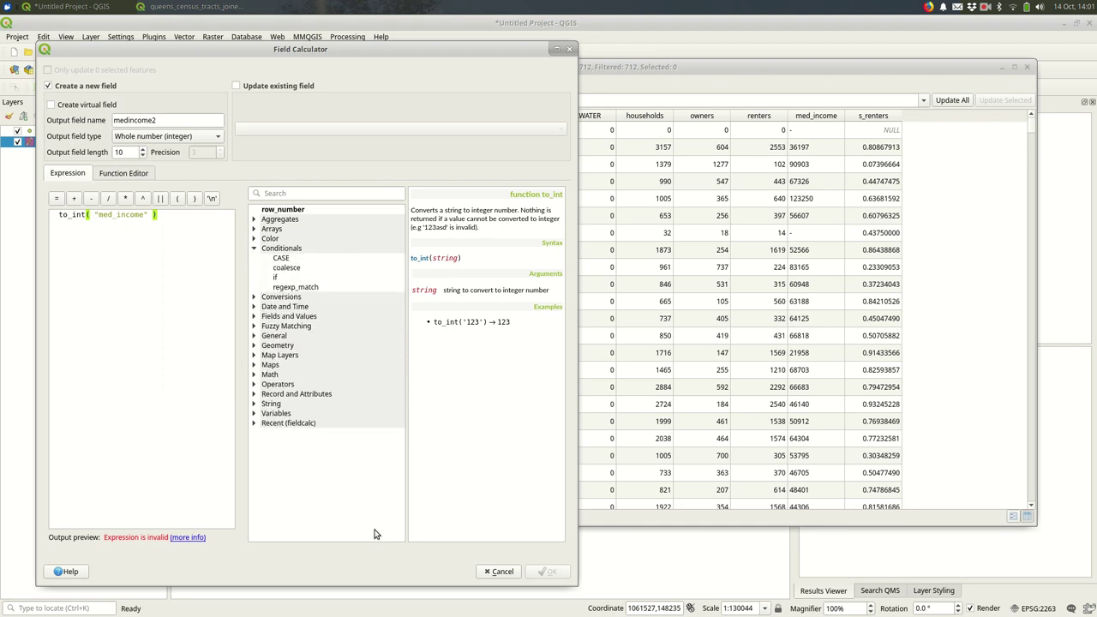
left_click(296, 277)
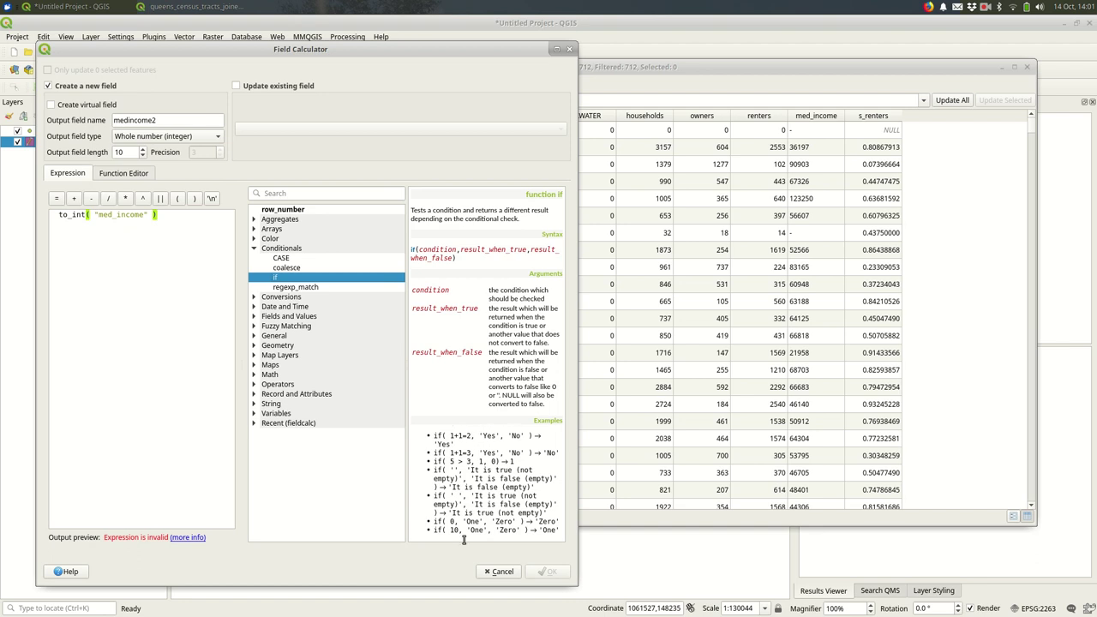
Rewrite the expression as if("med_income" = '-', NULL, to_int("med_income"))
left_click(212, 245)
key("Home")
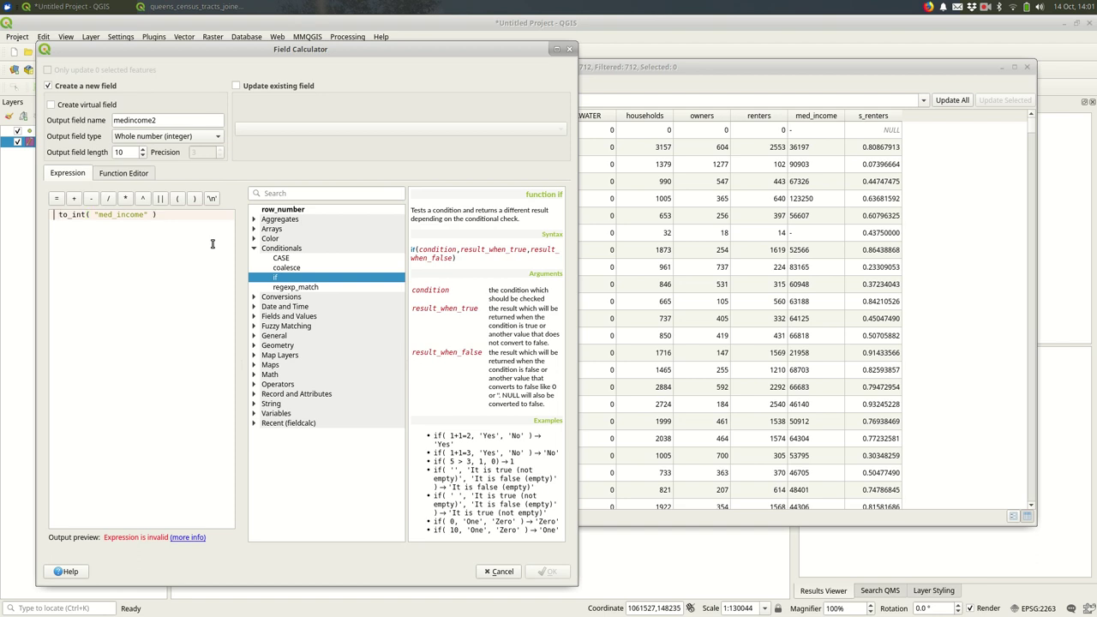
type("if(")
key("Return")
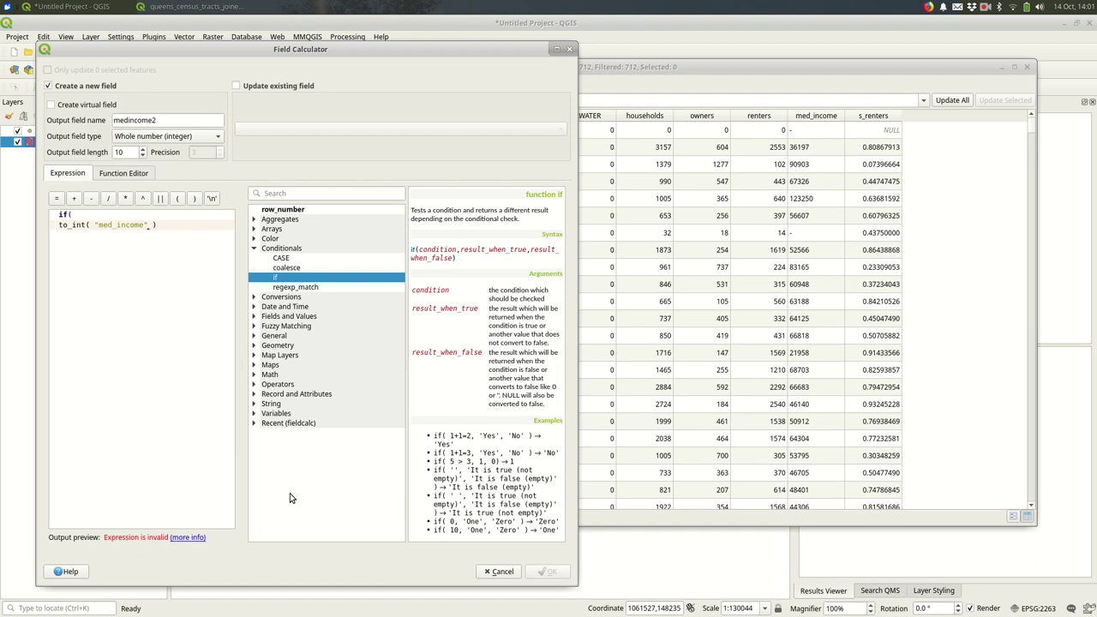
key("Tab")
key("Up")
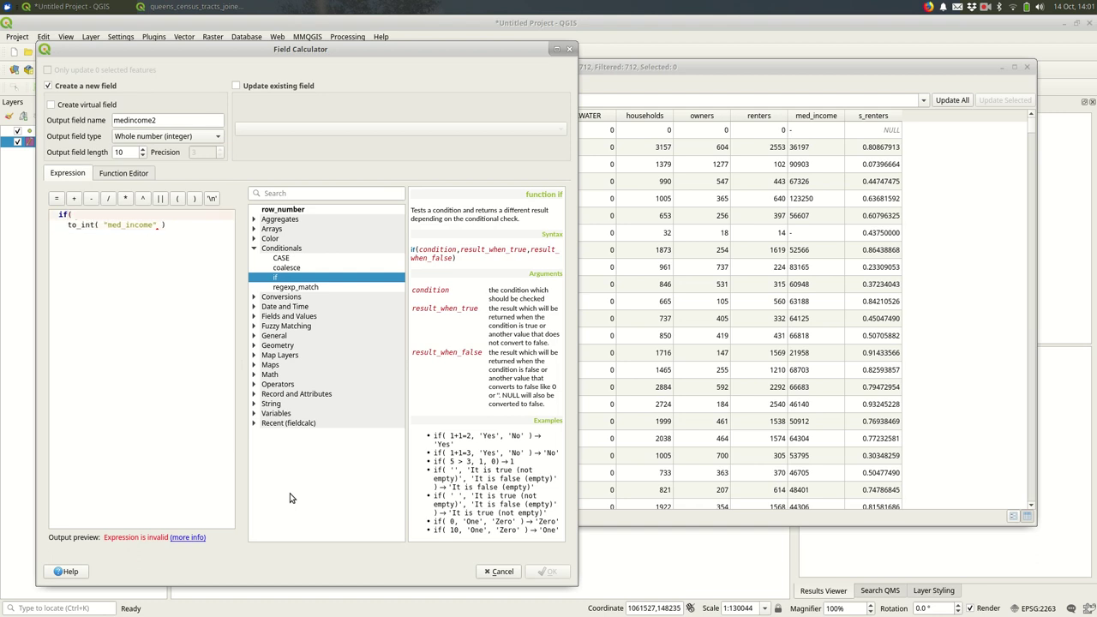
type("\"med_income\" = '-',")
key("Return")
type("NULL,")
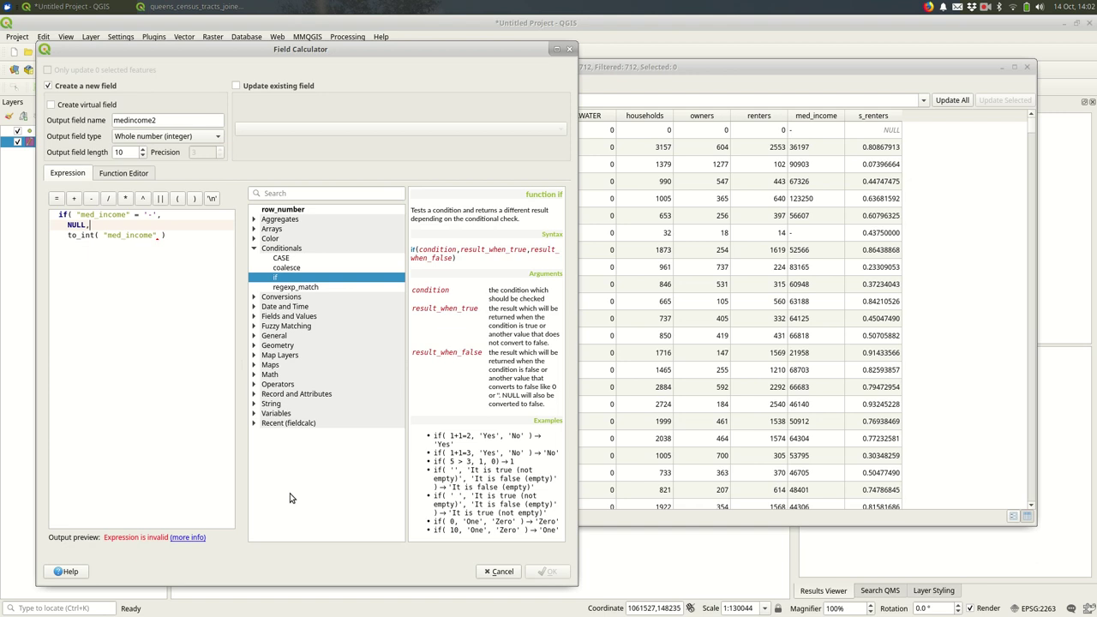
key("Down")
key("End")
type(")")
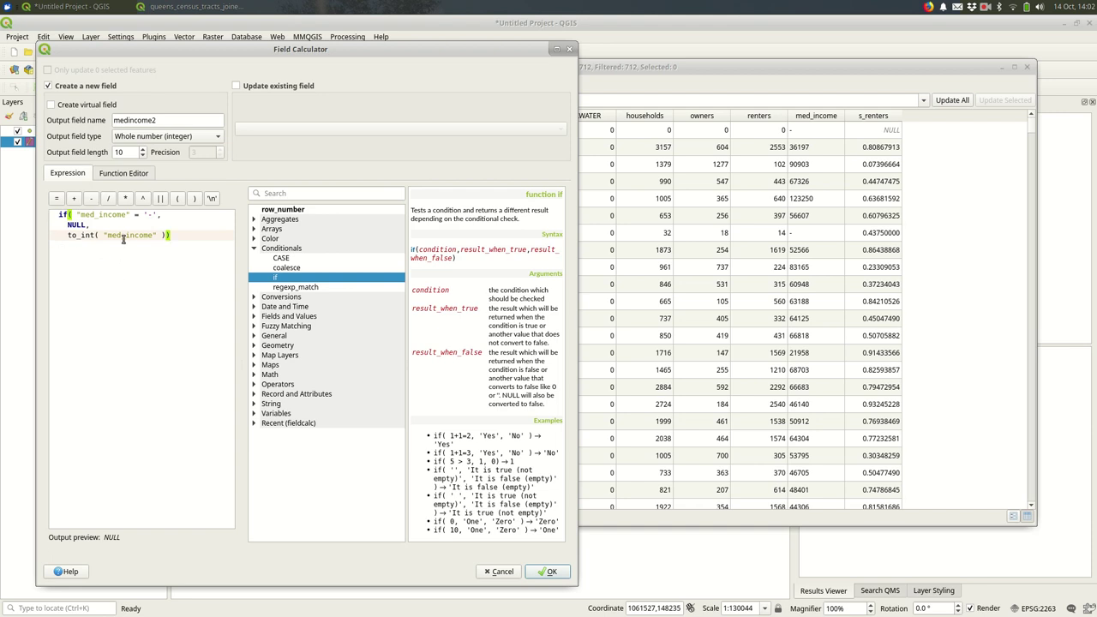
Tidy the if expression's indentation, with the closing bracket on its own line
left_click(77, 215)
left_click(178, 235)
left_click(167, 234)
key("Return")
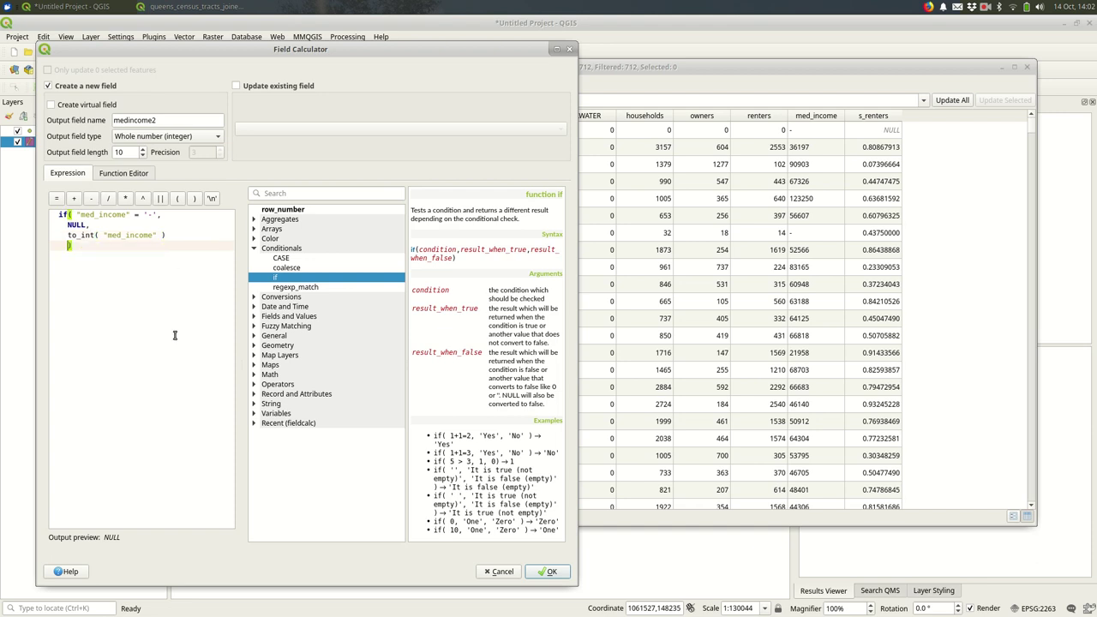
key("BackSpace")
left_click(57, 216)
key("BackSpace")
key("BackSpace")
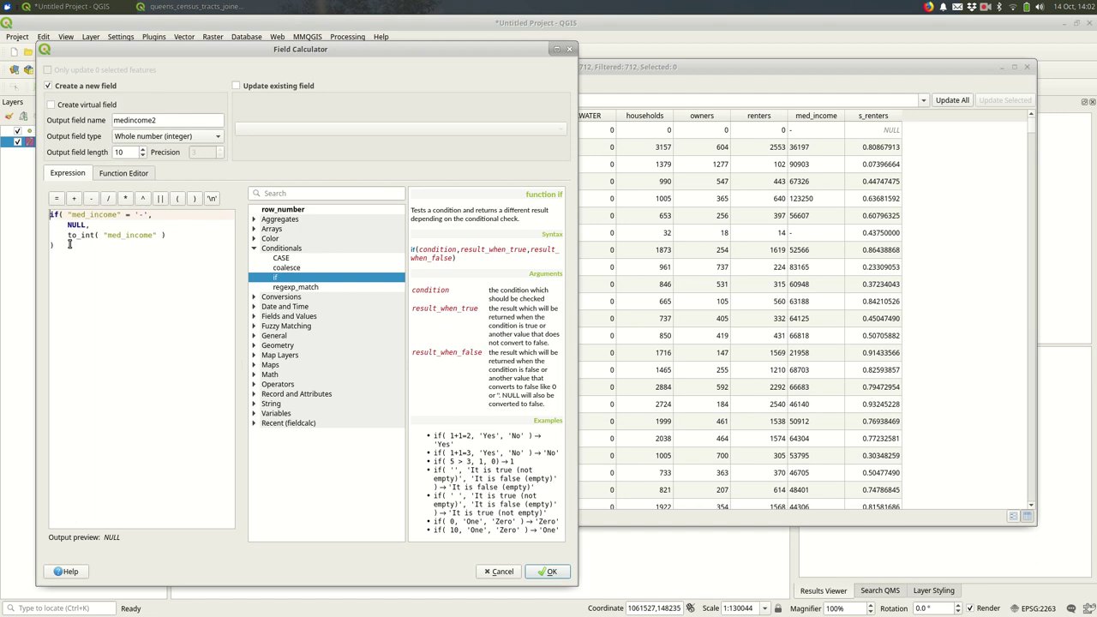
key("Down")
key("BackSpace")
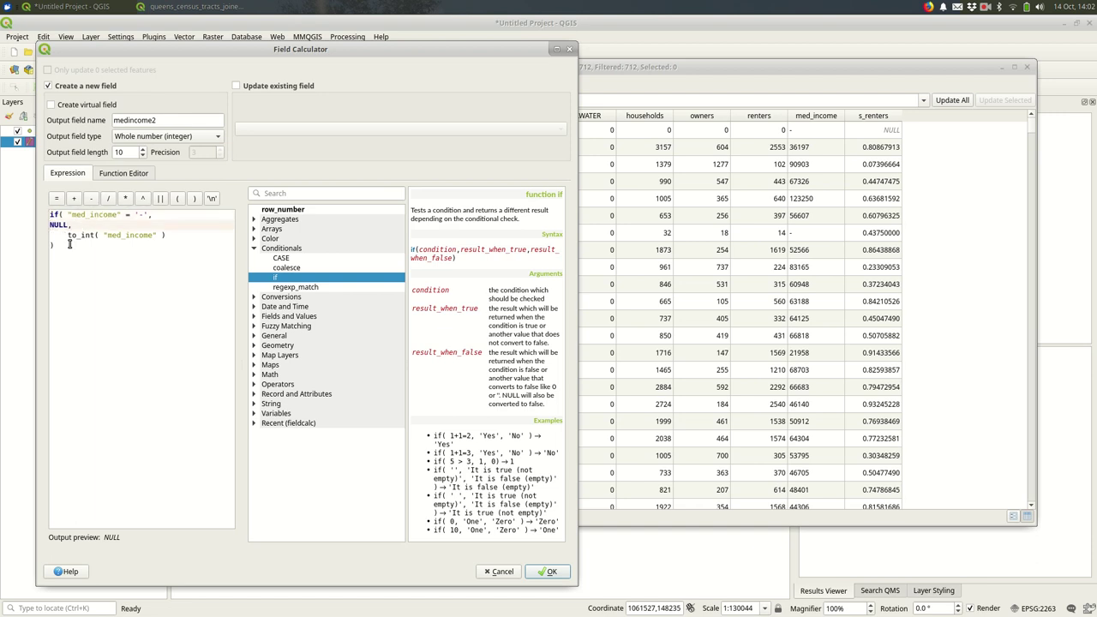
key("Down")
key("BackSpace")
key("BackSpace")
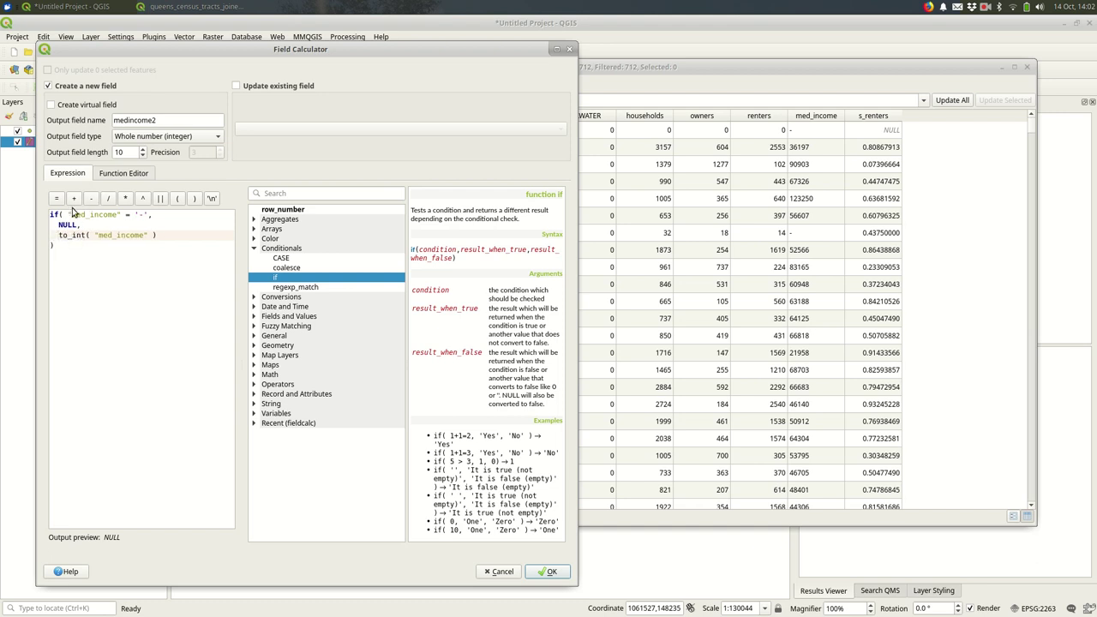
Highlight the '-' condition and to_int lines to review the finished expression
left_click(66, 214)
left_click_drag(67, 214, 149, 215)
left_click(61, 223)
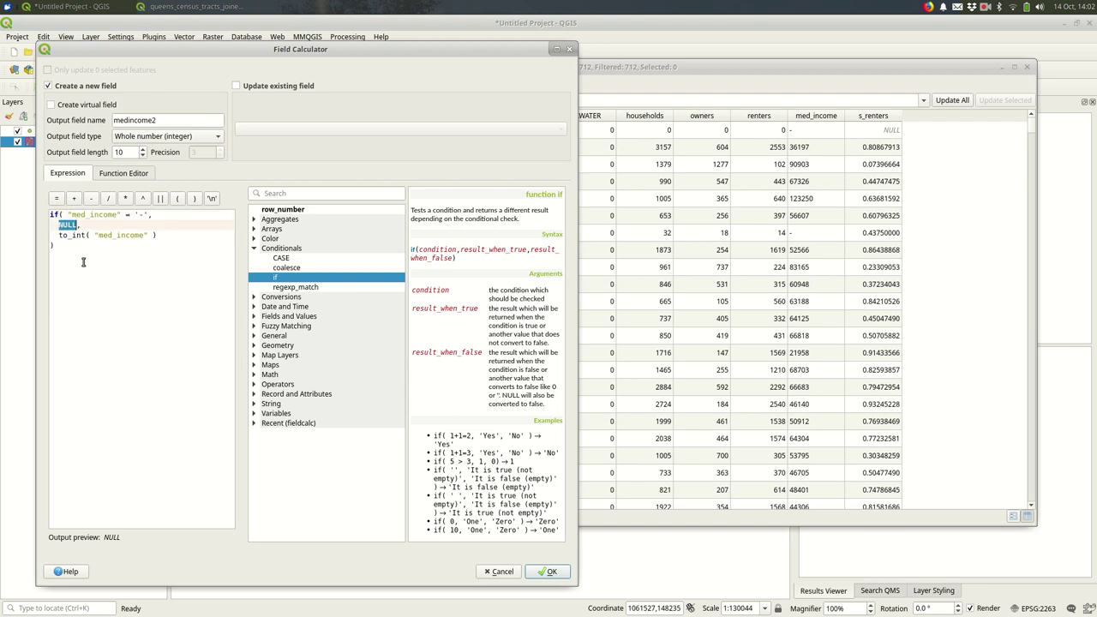
left_click(57, 235)
left_click_drag(58, 235, 164, 237)
left_click(210, 360)
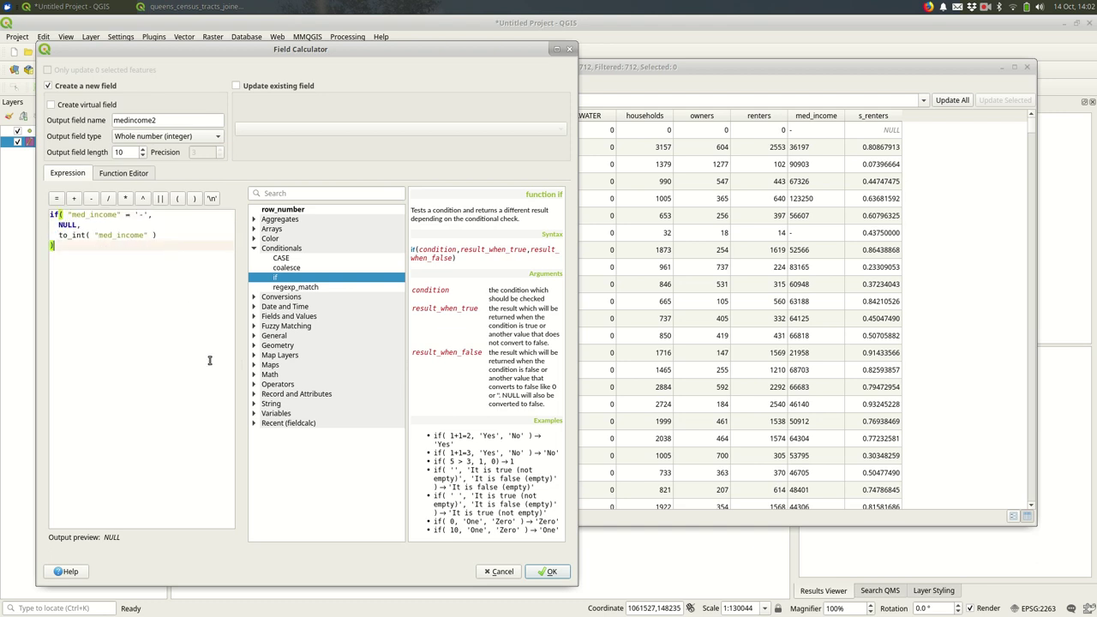
Run the if/to_int calculation to add medincome2 to the census tracts table
left_click(553, 572)
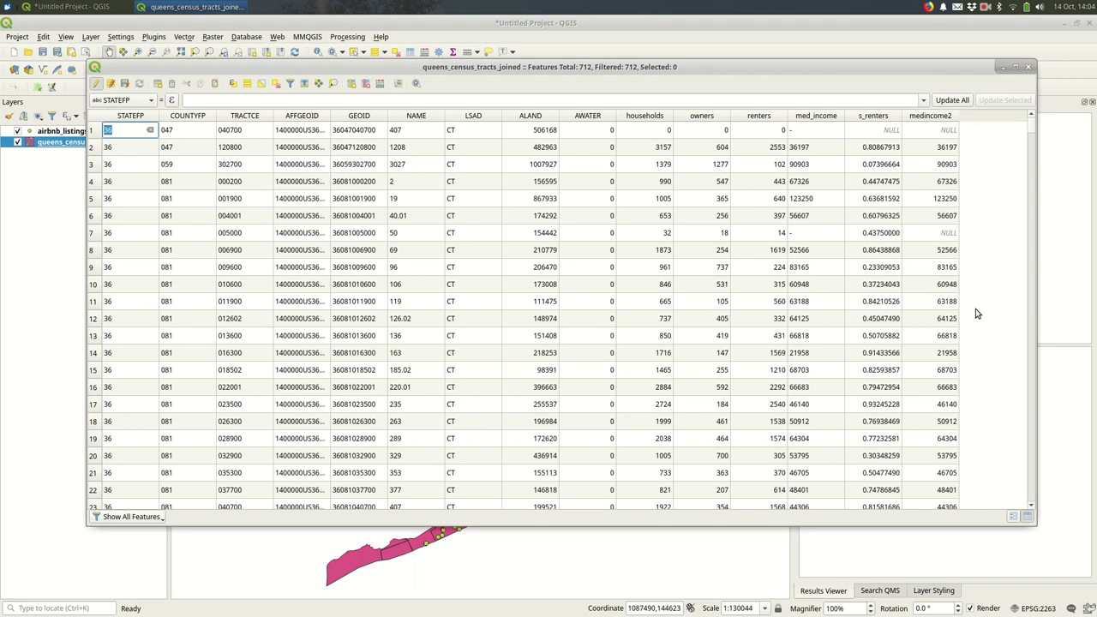
left_click(381, 84)
left_click(139, 138)
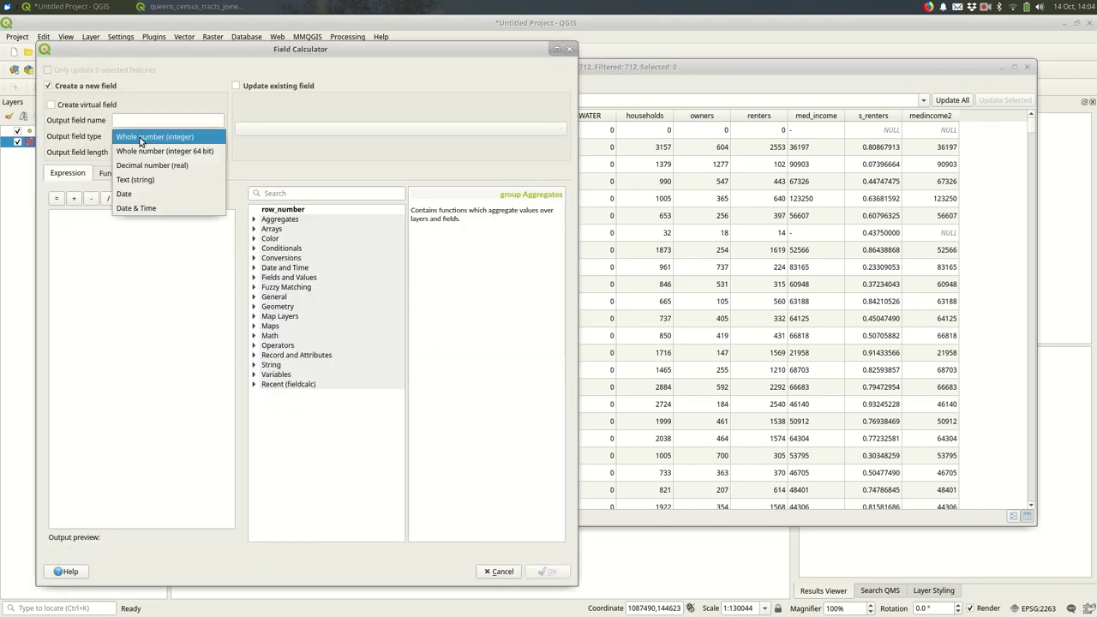
left_click(154, 163)
left_click(199, 152)
double_click(199, 153)
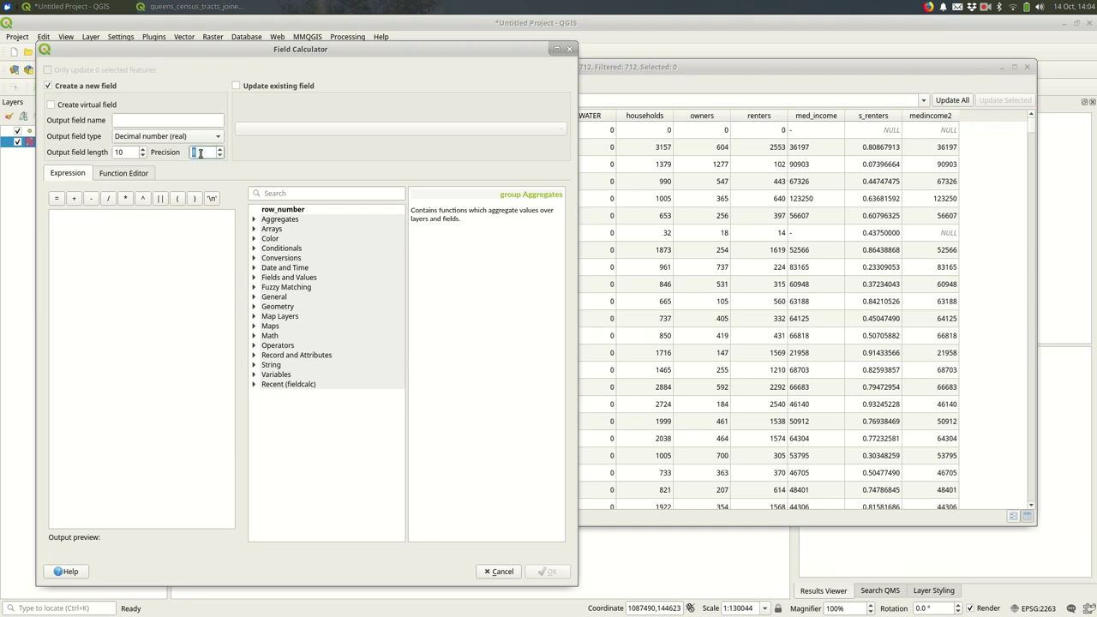
type("8")
left_click(174, 120)
type("s_income")
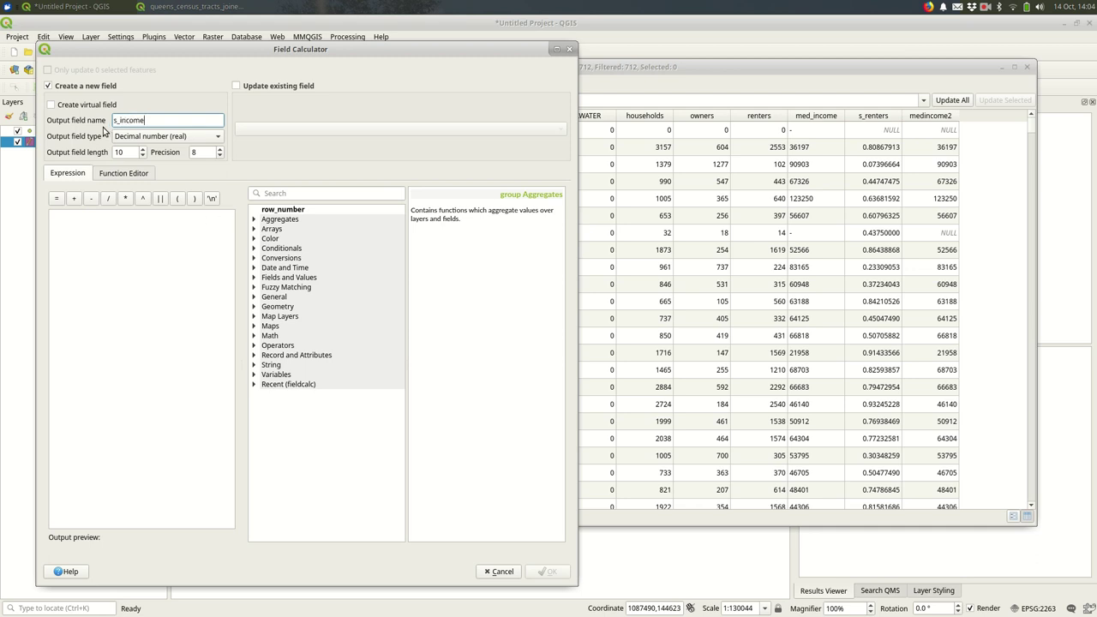
left_click(145, 307)
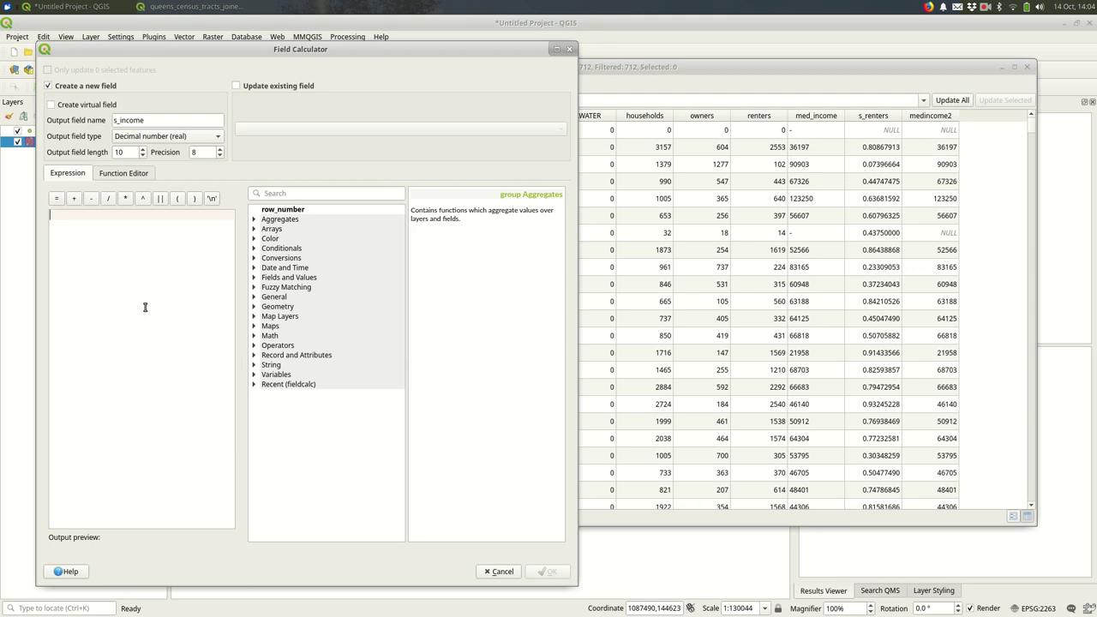
left_click(254, 337)
scroll(279, 395, "down", 4)
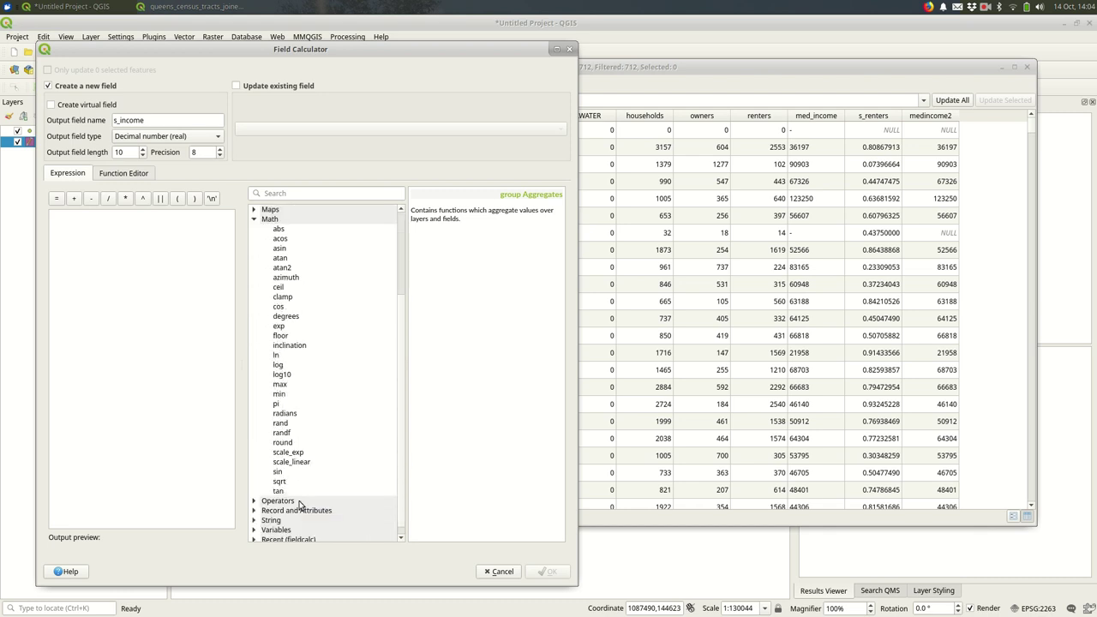
left_click(302, 463)
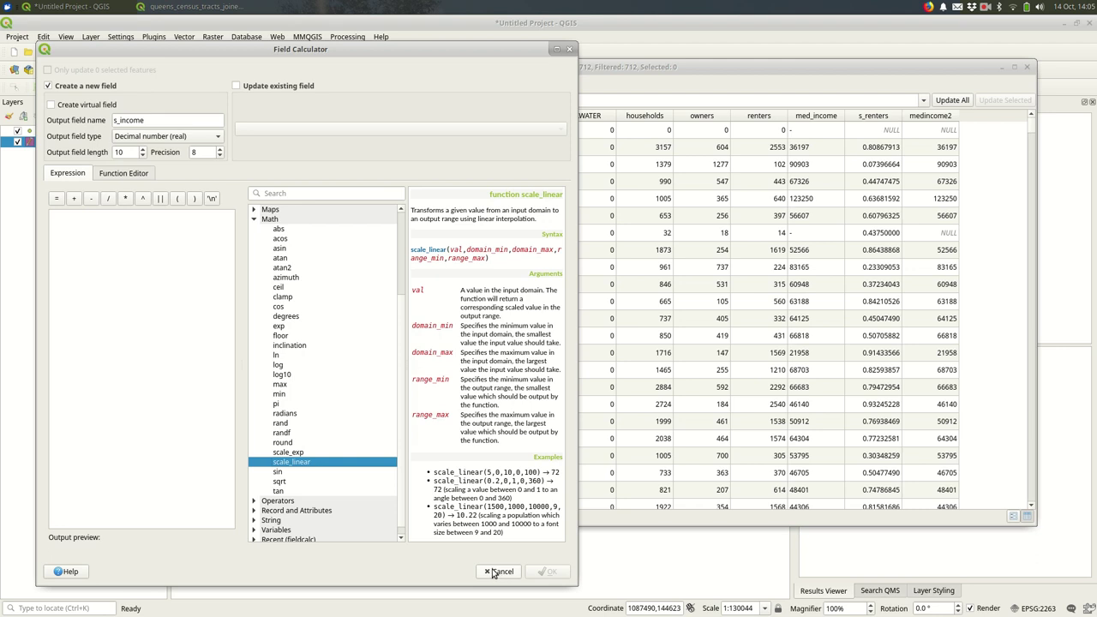
Close the calculator and sort tracts by medincome2 descending, showing 151964 first
left_click(501, 572)
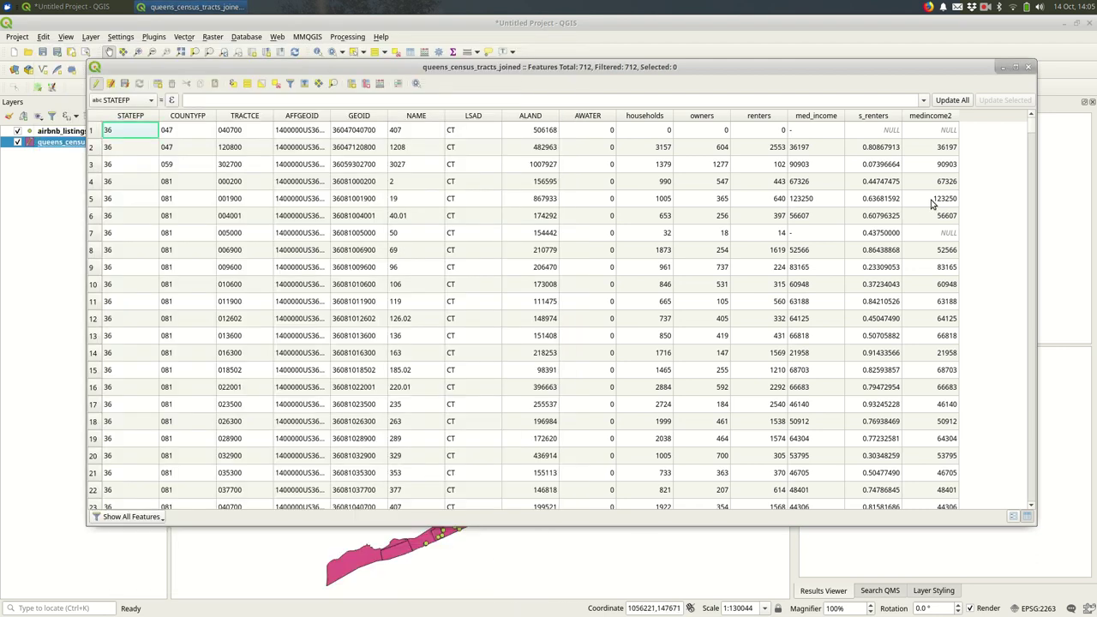
left_click(942, 119)
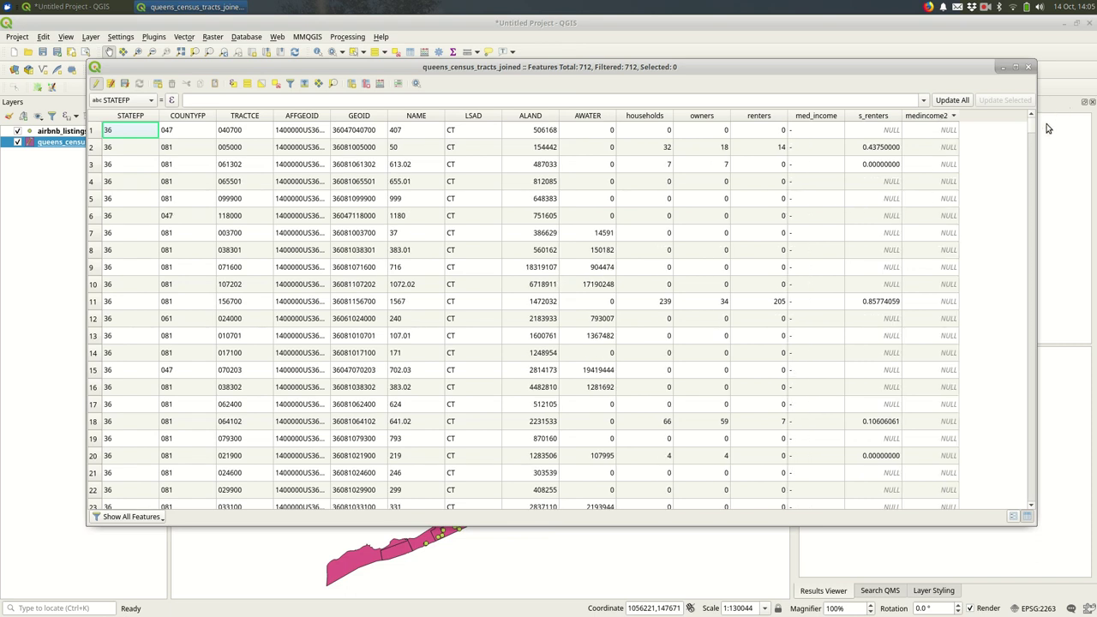
left_click_drag(1034, 133, 1033, 147)
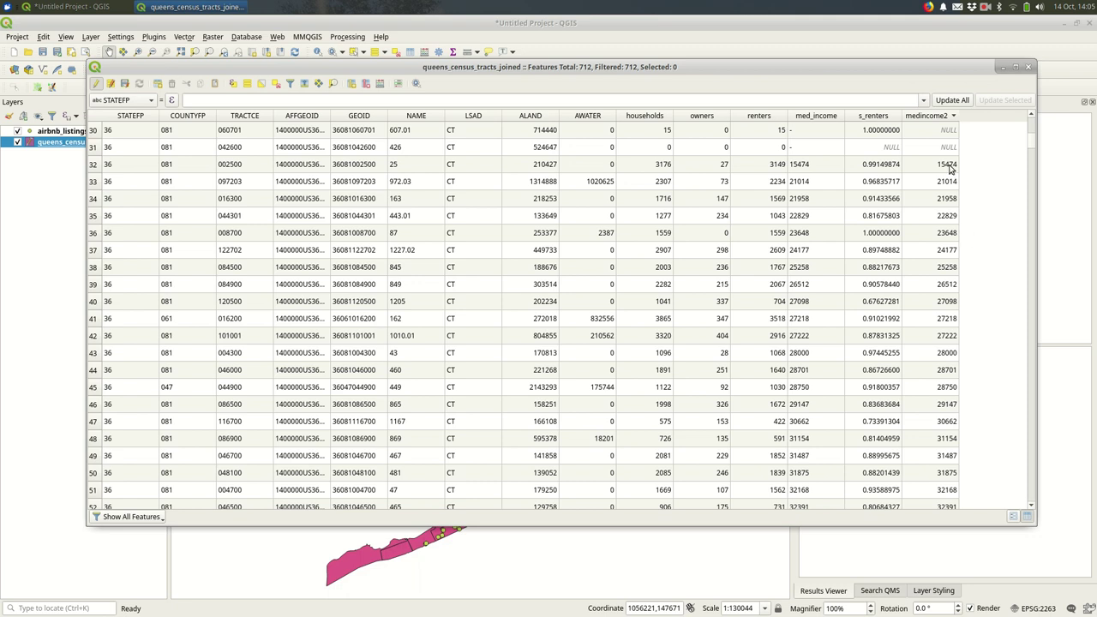
left_click(914, 115)
scroll(945, 244, "up", 4)
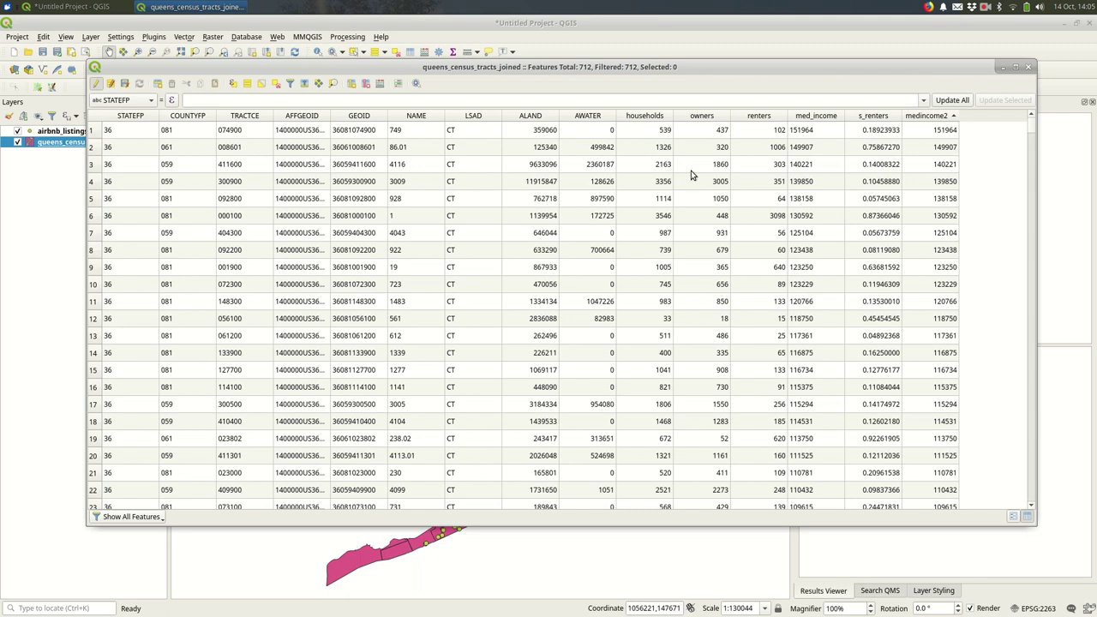
Start a new decimal field named s_income with precision 8
left_click(379, 84)
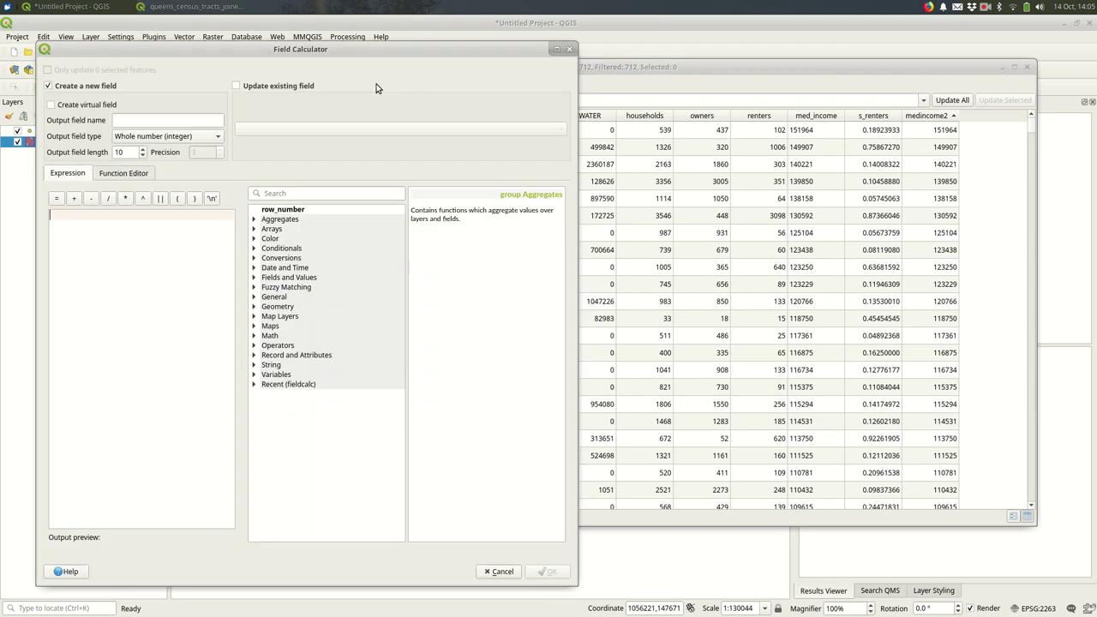
left_click(176, 121)
type("s")
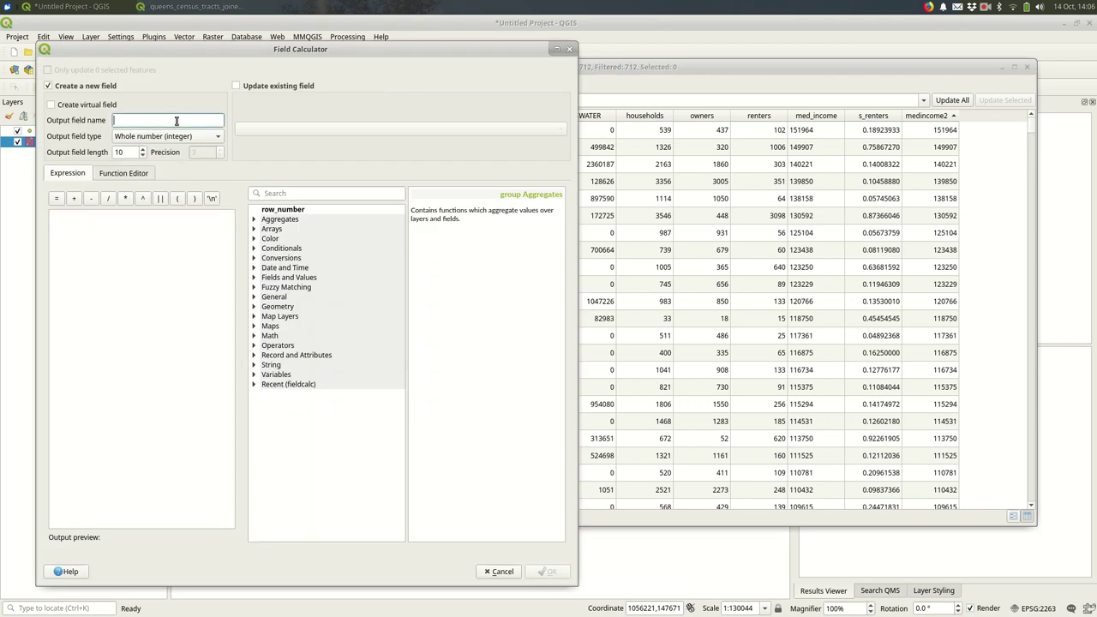
type("_income")
key("Tab")
key("Down")
key("Down")
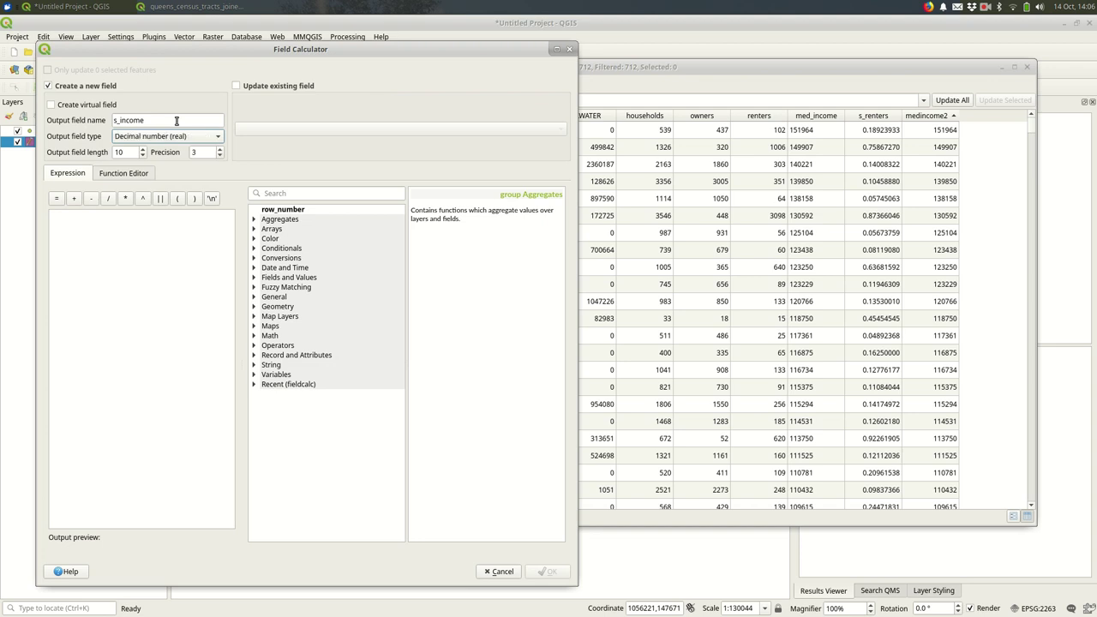
key("Tab")
key("Tab")
type("8")
key("Tab")
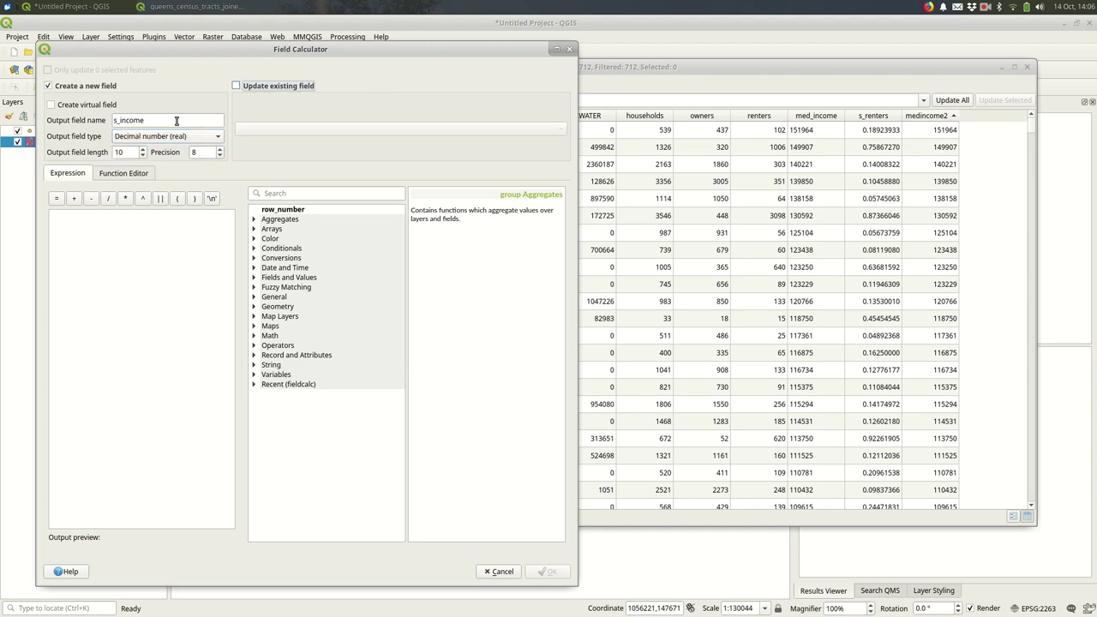
Write the expression scale_linear("medincome2", 15474, 151964, 1, 0) for s_income
left_click(253, 336)
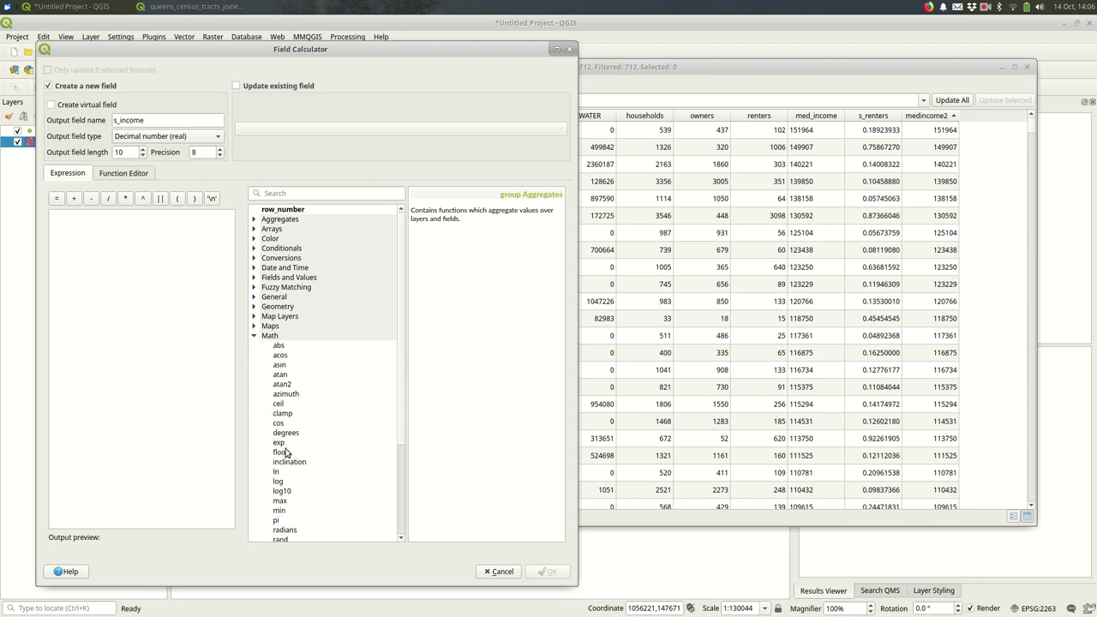
scroll(285, 452, "down", 5)
double_click(291, 452)
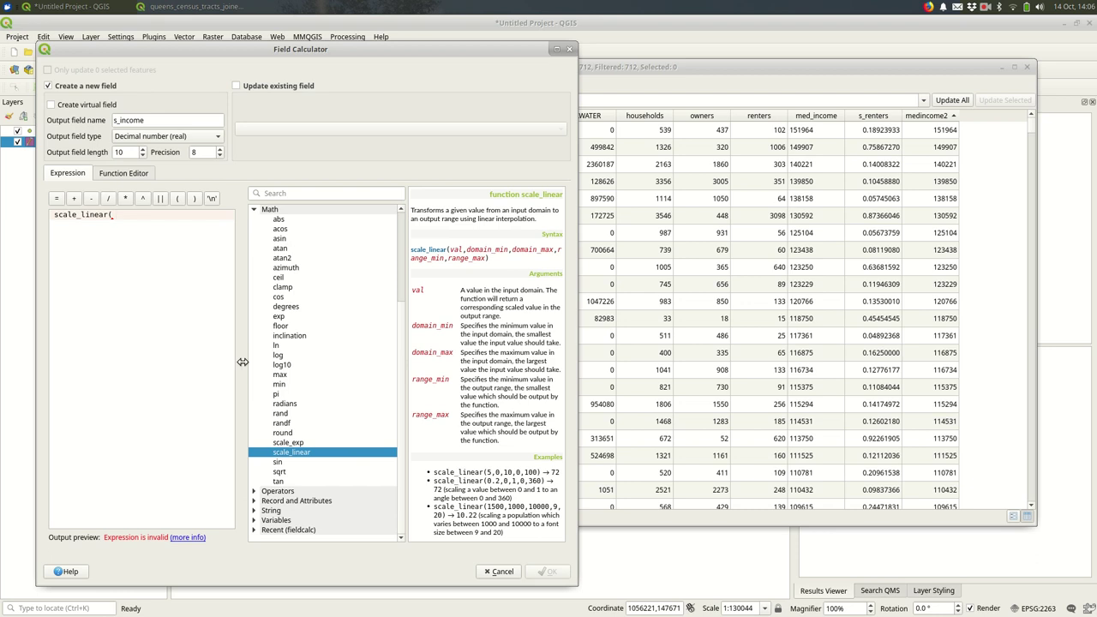
scroll(304, 278, "up", 5)
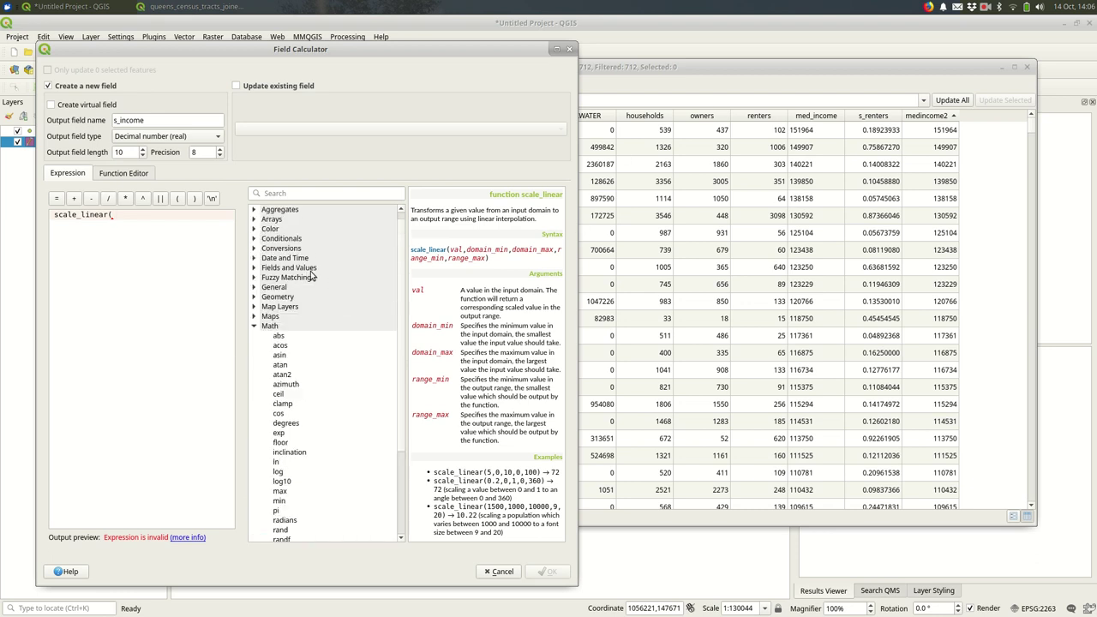
left_click(254, 269)
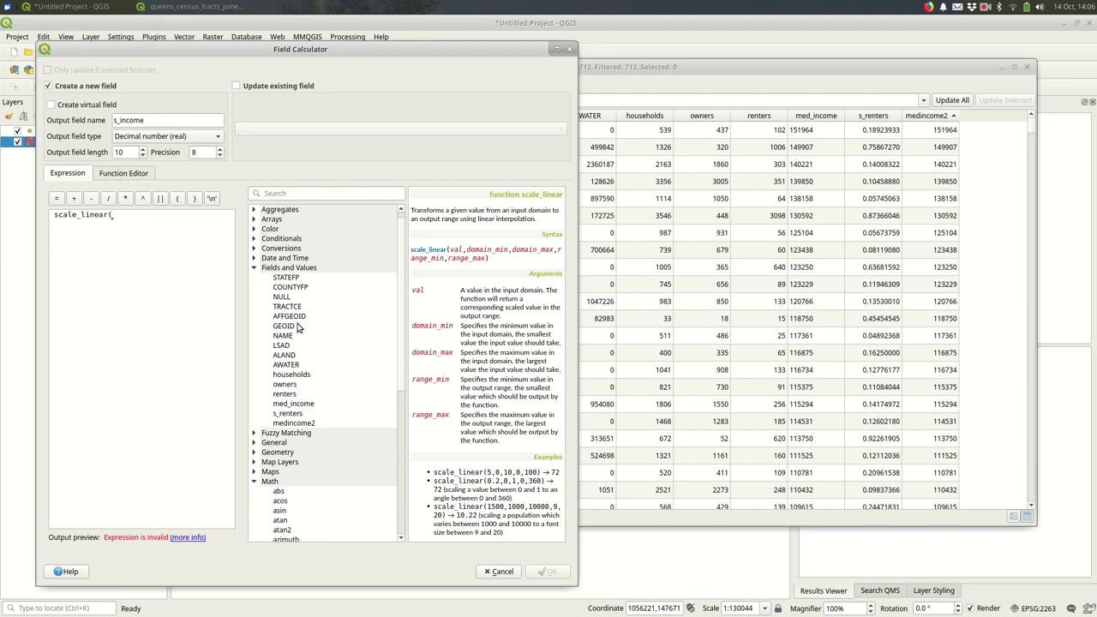
left_click(295, 423)
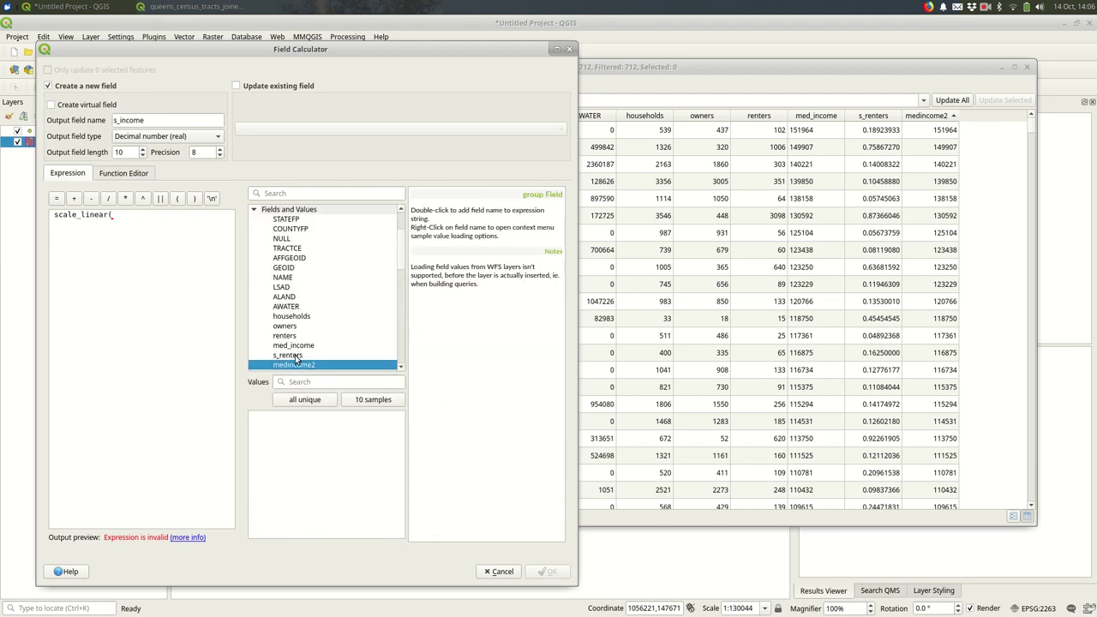
double_click(298, 366)
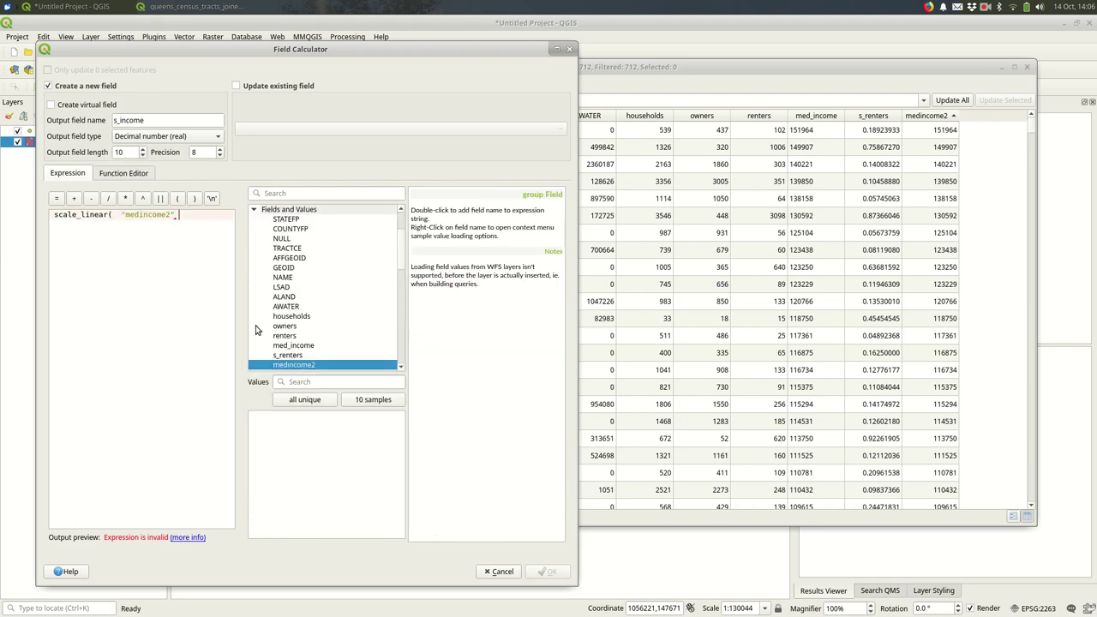
type(",")
key("Return")
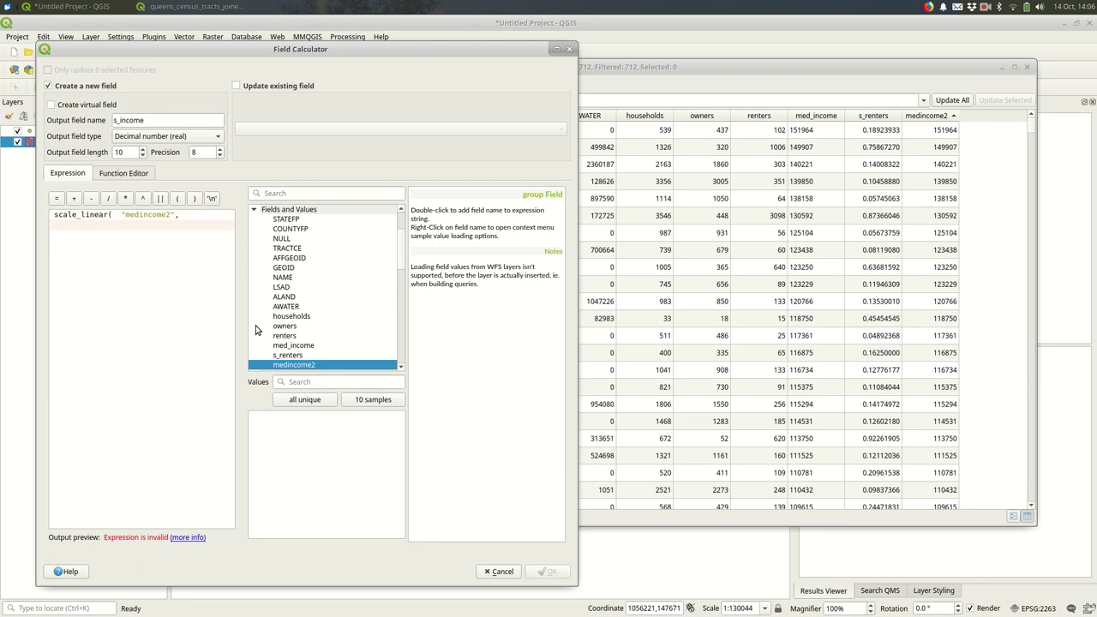
type("15474, 151964,")
key("Return")
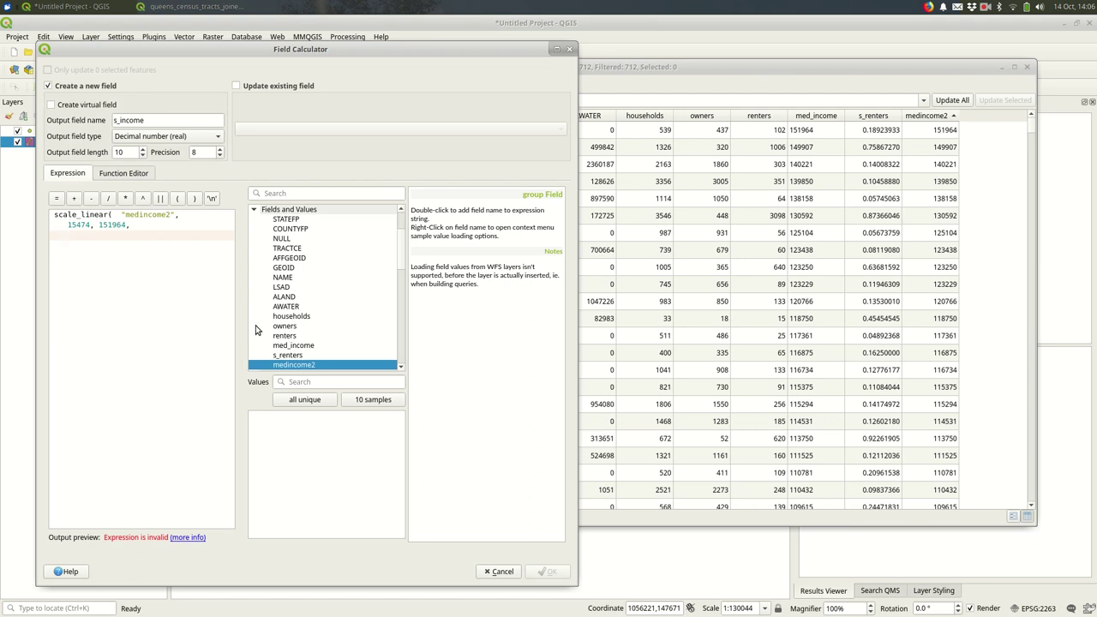
type("1, 0)")
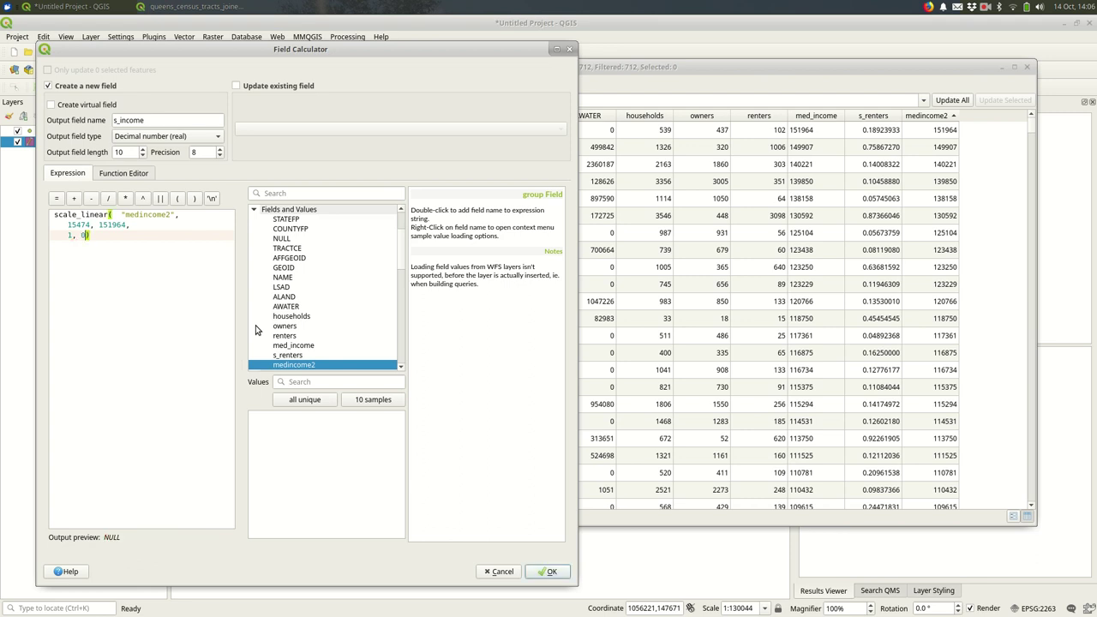
Double-check the 1 and 0 output range values in the scale_linear expression
key("Left")
key("Left")
key("Left")
key("Right")
key("shift+Right")
key("Left")
key("Left")
key("Left")
key("shift+Left")
Create s_income, compare it against medincome2-sorted tracts, then close the attribute table
left_click(552, 571)
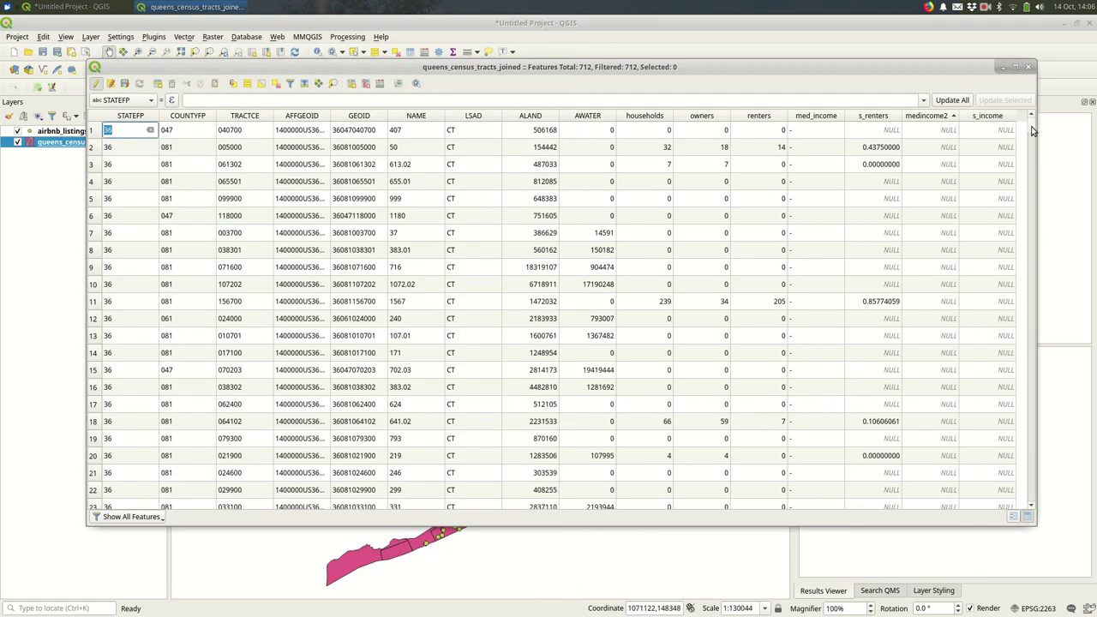
left_click_drag(1032, 130, 1034, 150)
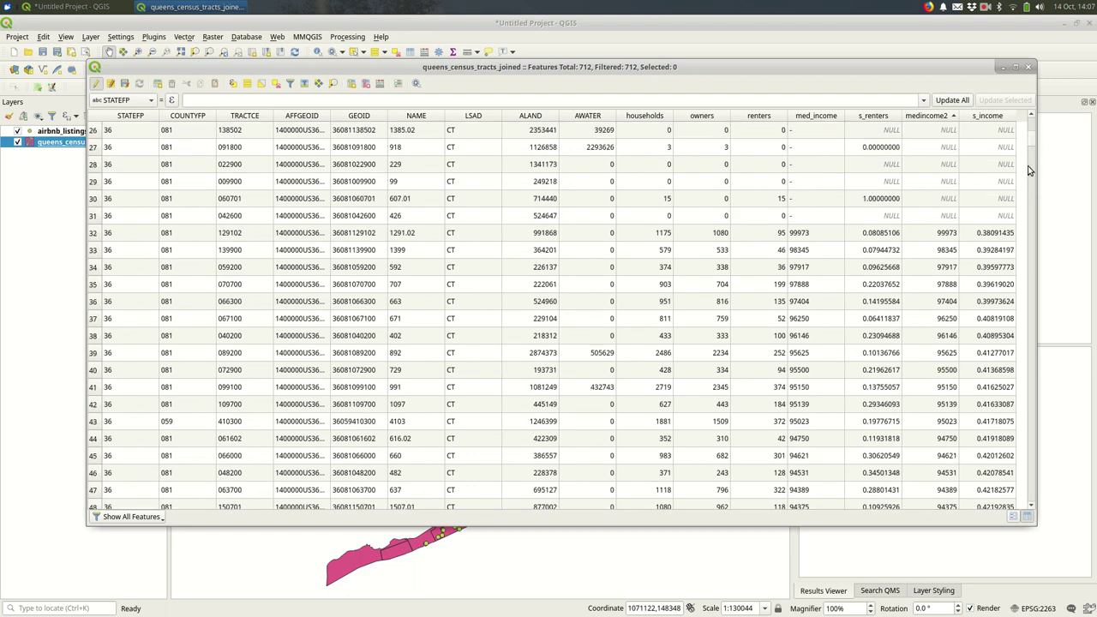
left_click(934, 117)
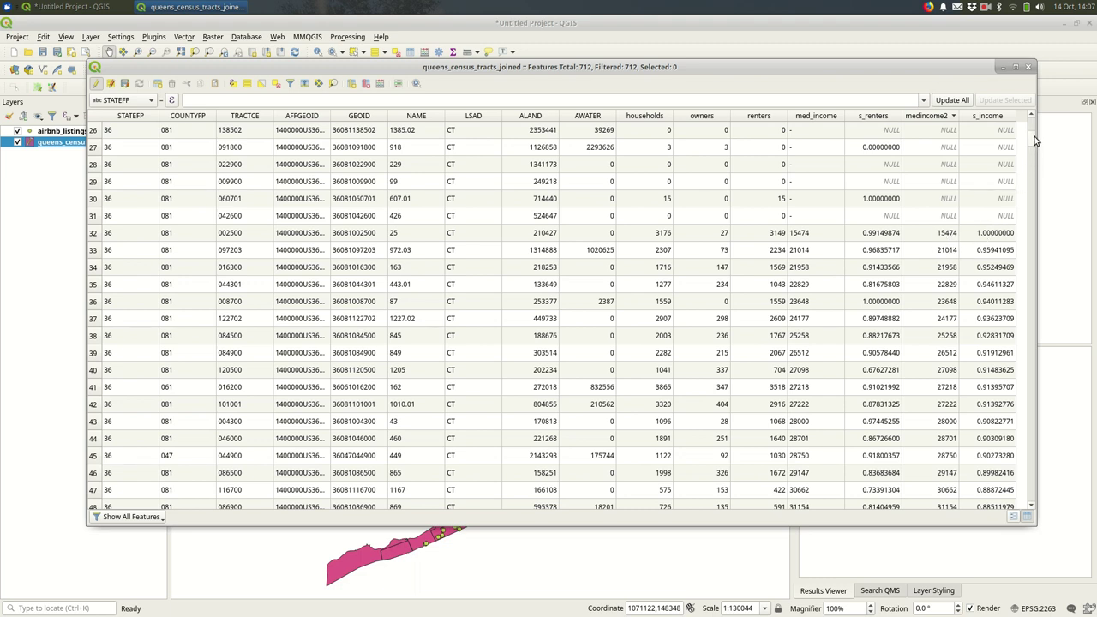
left_click_drag(1031, 144, 1026, 516)
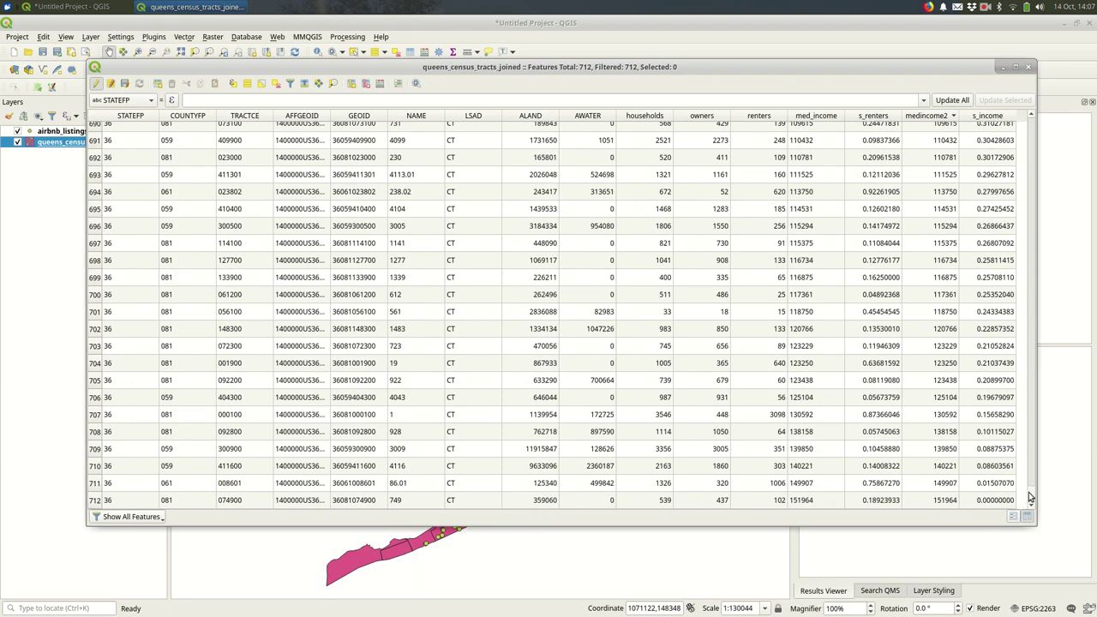
left_click_drag(1032, 496, 1071, 101)
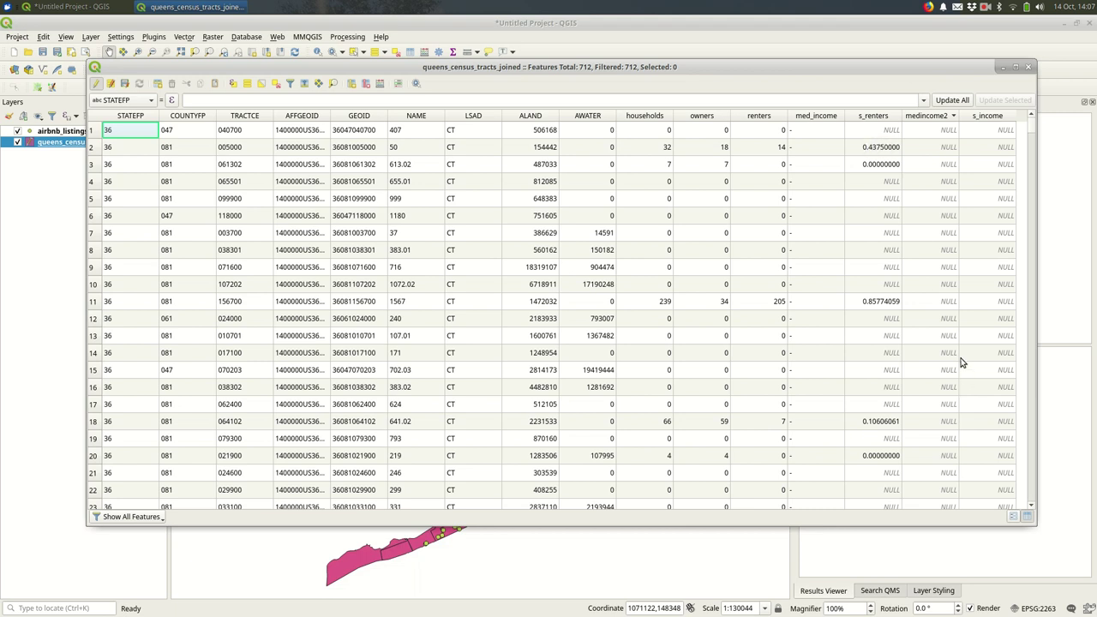
left_click(1027, 68)
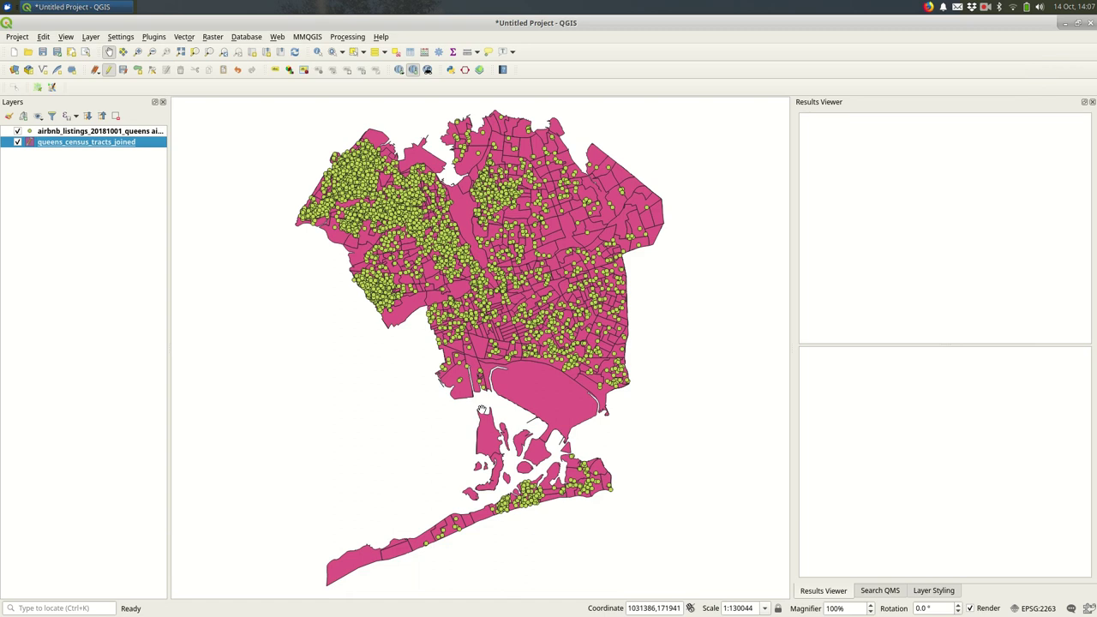
Look up Count Points in Polygon, then stop editing the tracts layer and save its edits
left_click(102, 608)
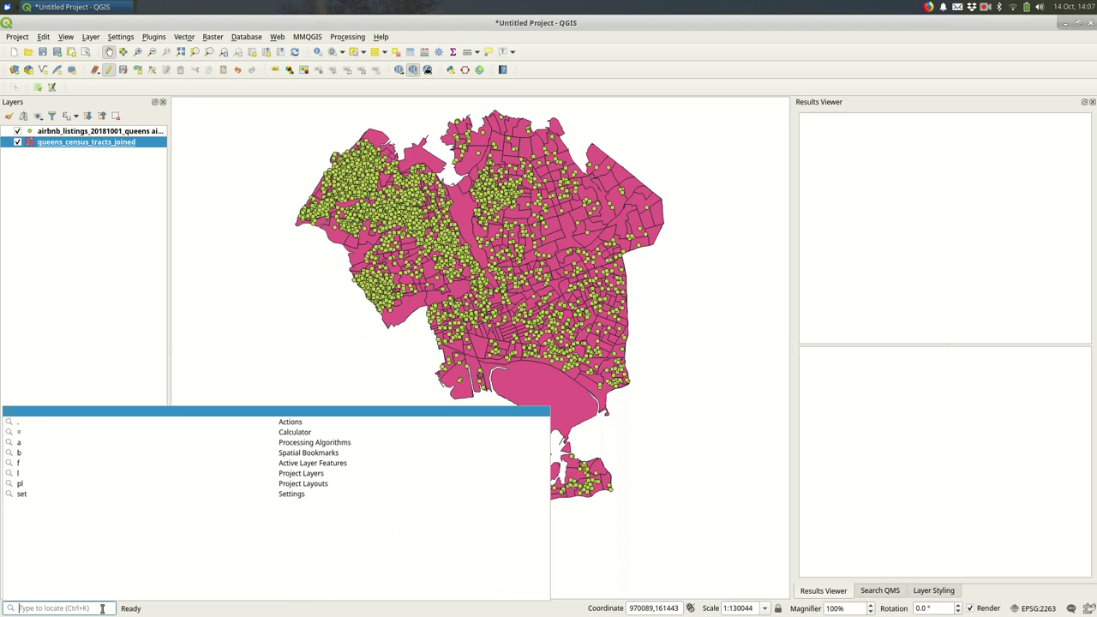
type("count p")
key("Return")
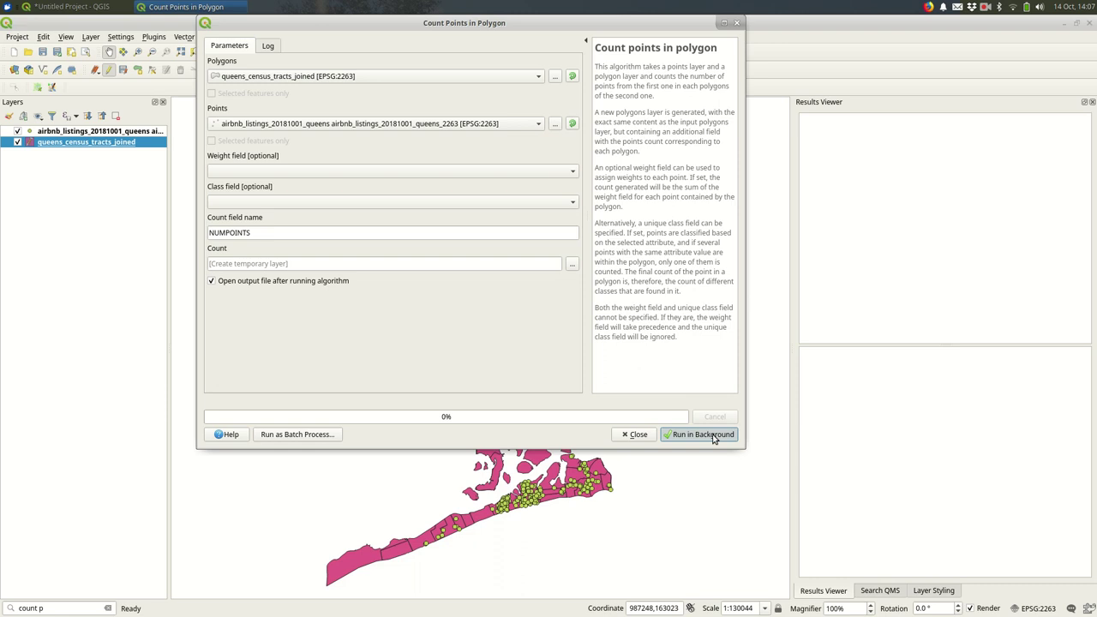
left_click(636, 435)
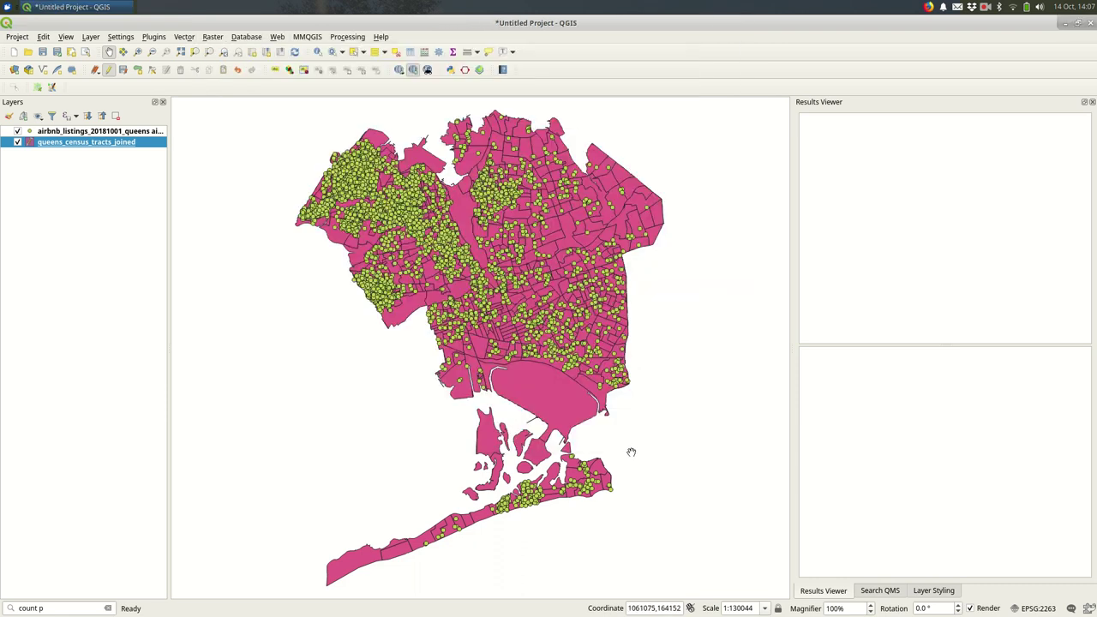
left_click(110, 70)
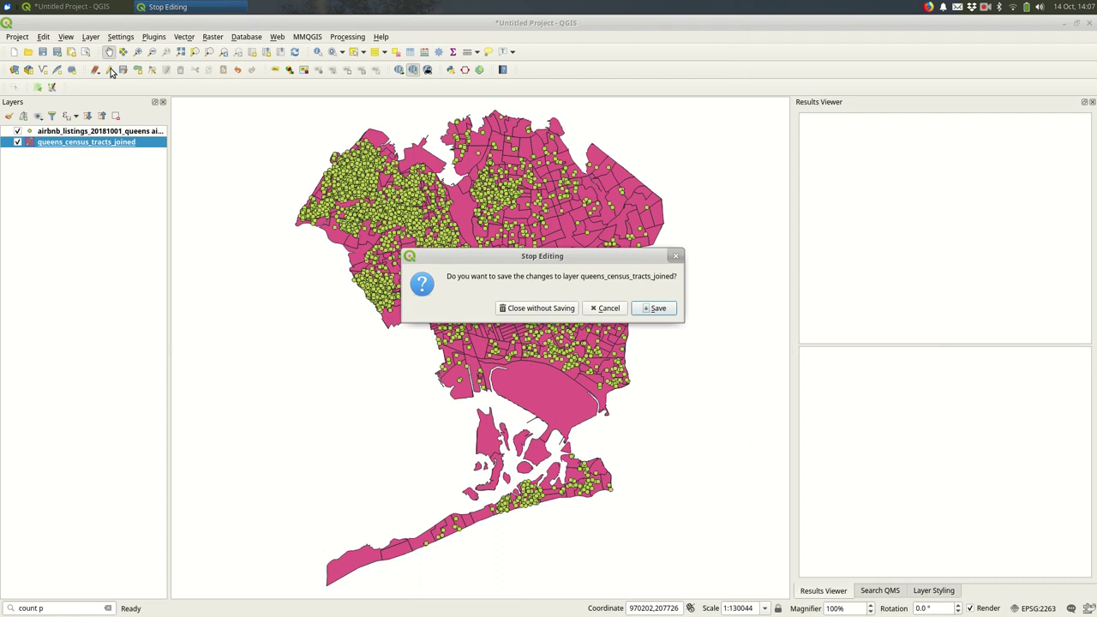
key("Return")
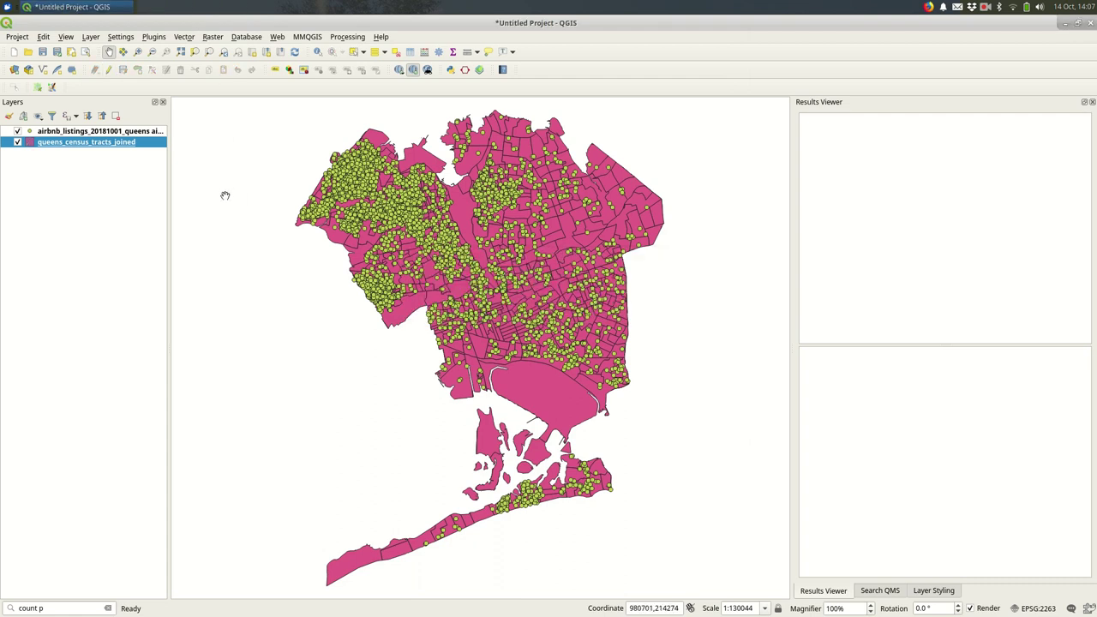
Run Count Points in Polygon with tracts as polygons and Airbnb listings as points
left_click(56, 604)
left_click(87, 425)
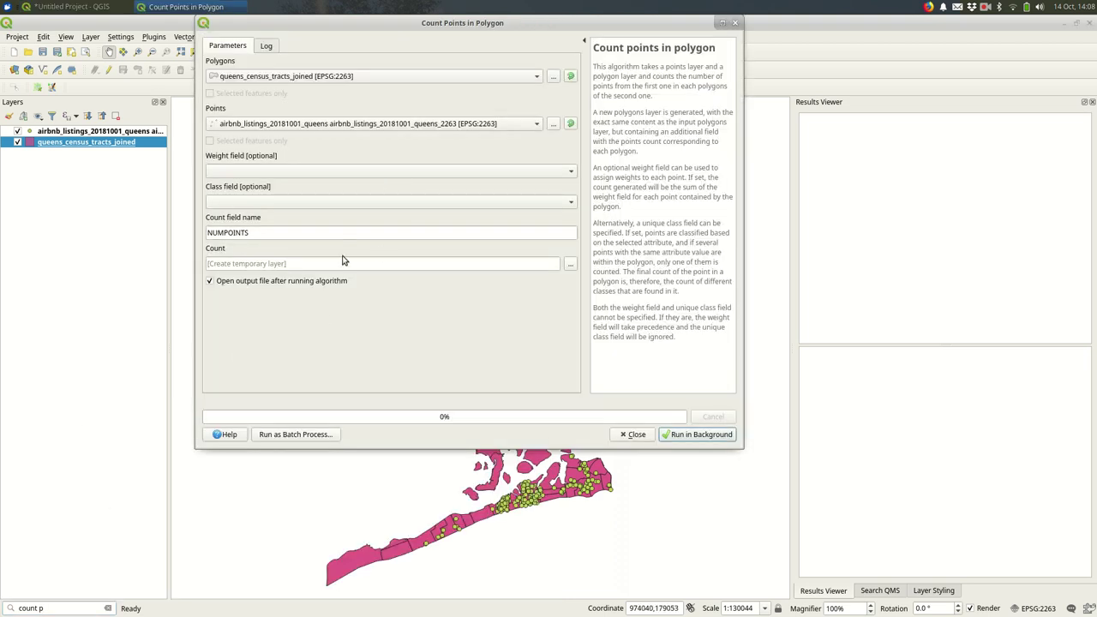
left_click(720, 441)
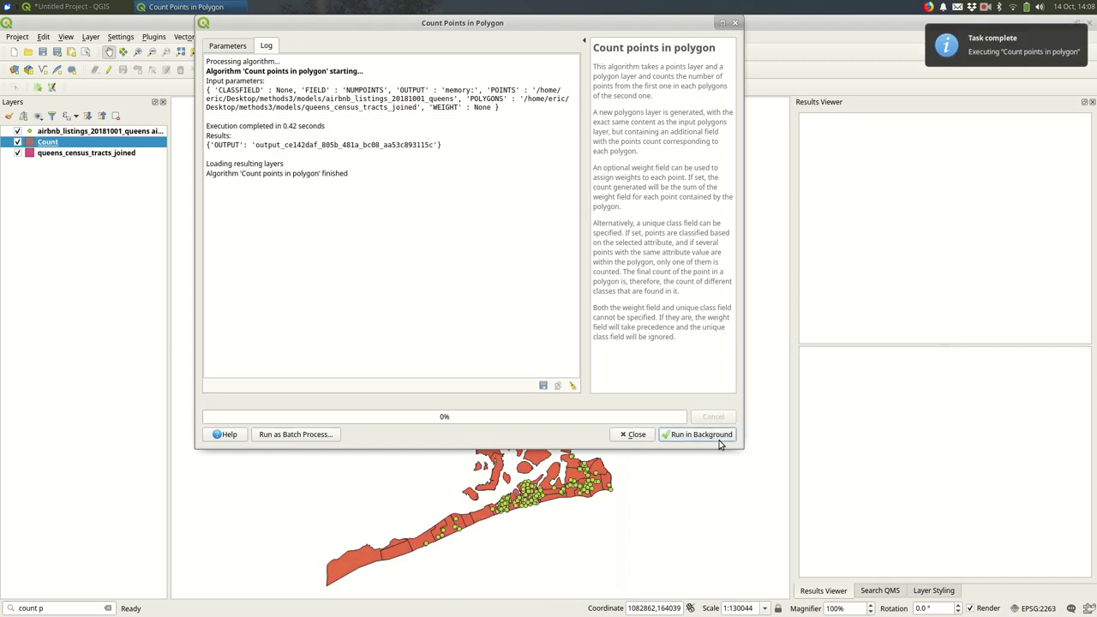
left_click(637, 434)
Open the Count attribute table, sort tracts by NUMPOINTS (up to 94), then open the Field Calculator
right_click(84, 143)
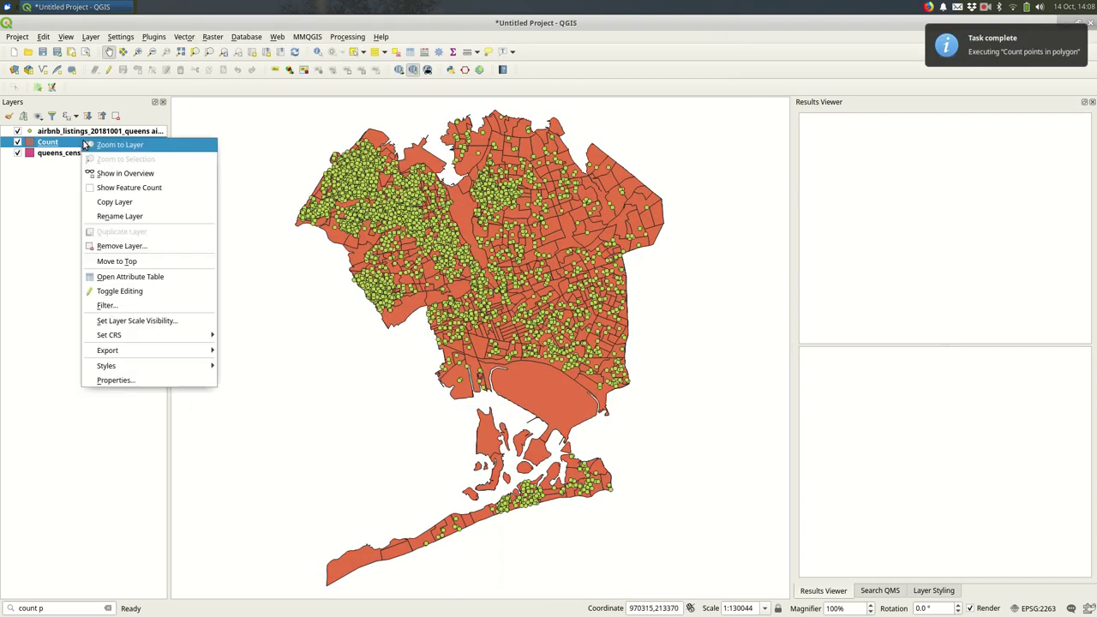
left_click(144, 276)
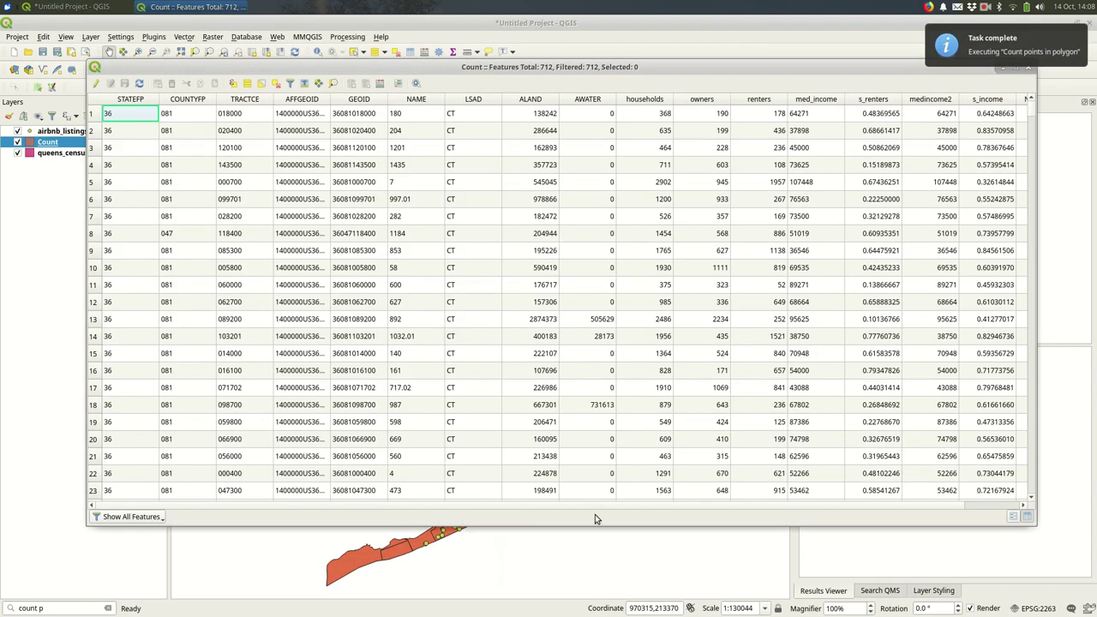
left_click_drag(610, 507, 753, 514)
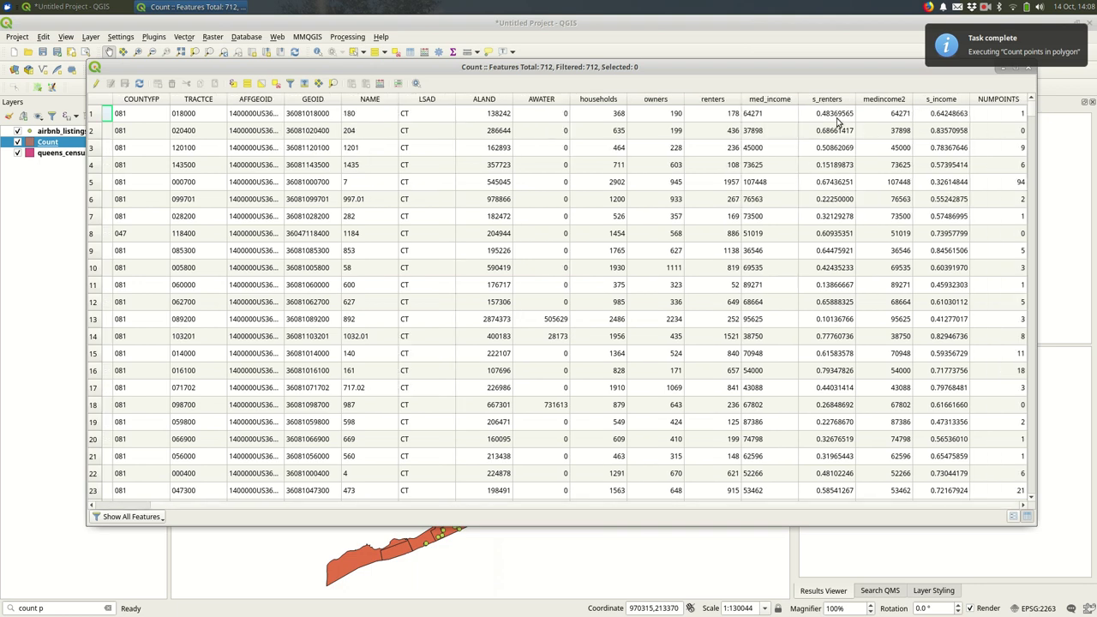
left_click(987, 101)
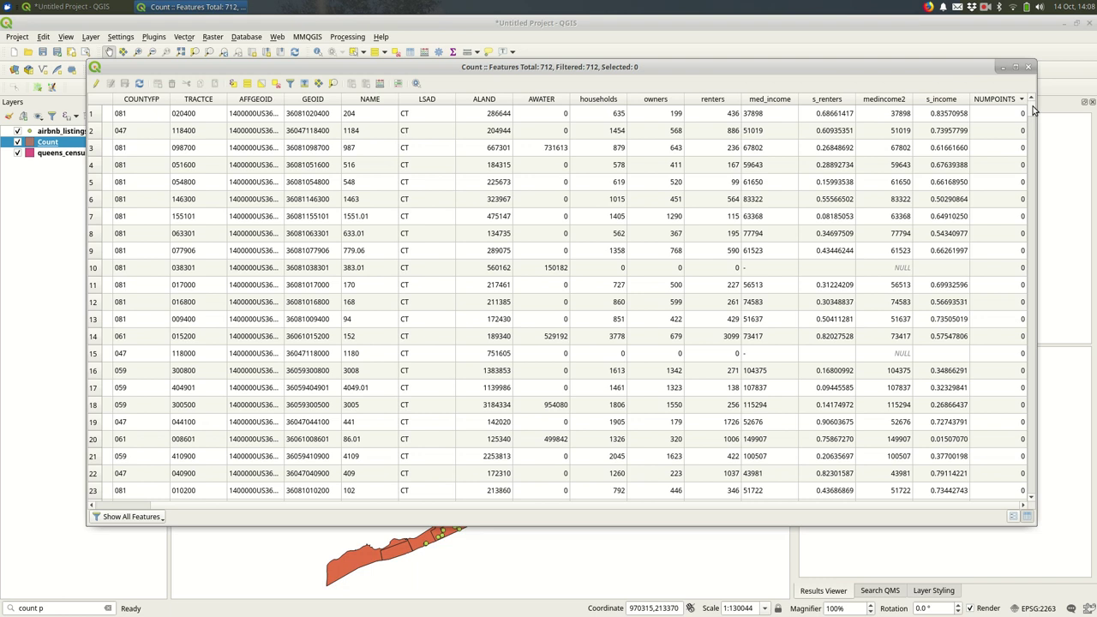
scroll(1033, 108, "down", 20)
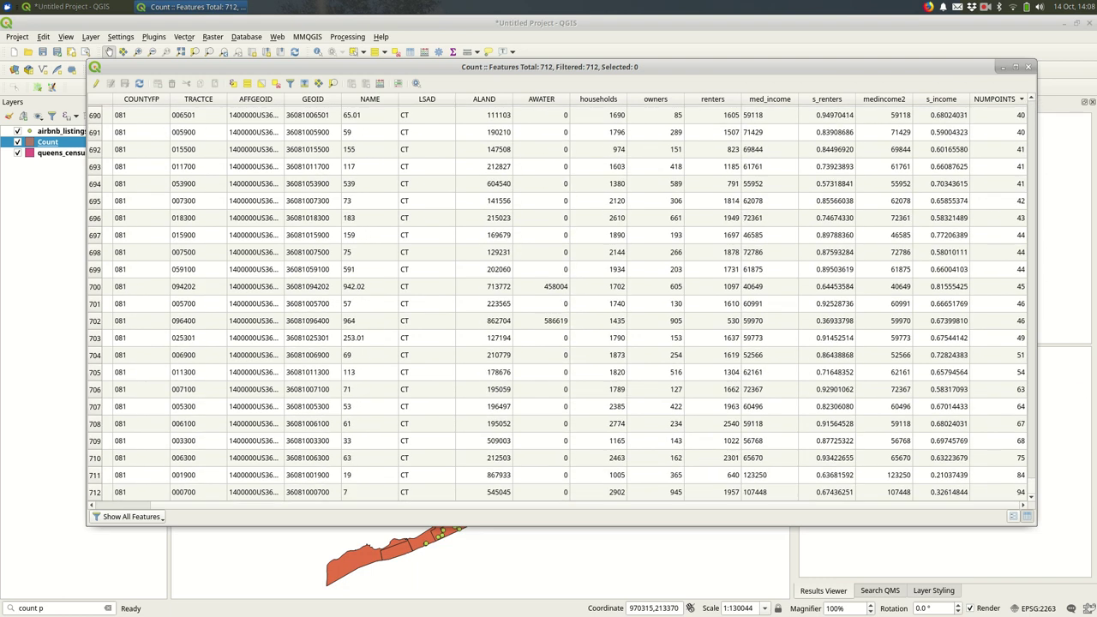
left_click(378, 83)
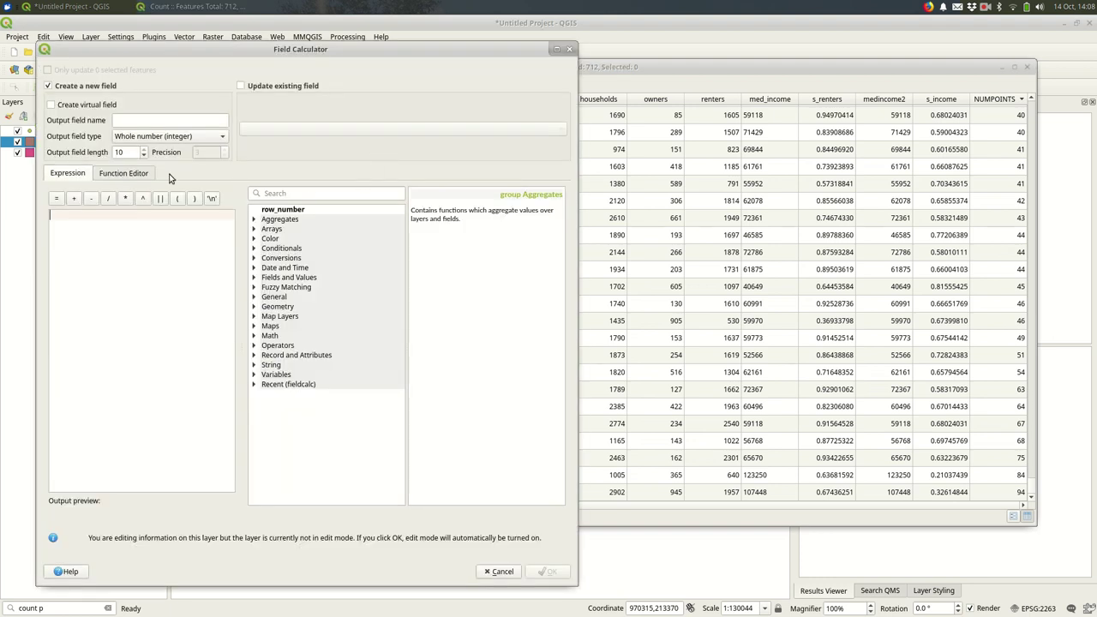
Keep the new field as a decimal number with precision 8
left_click(137, 138)
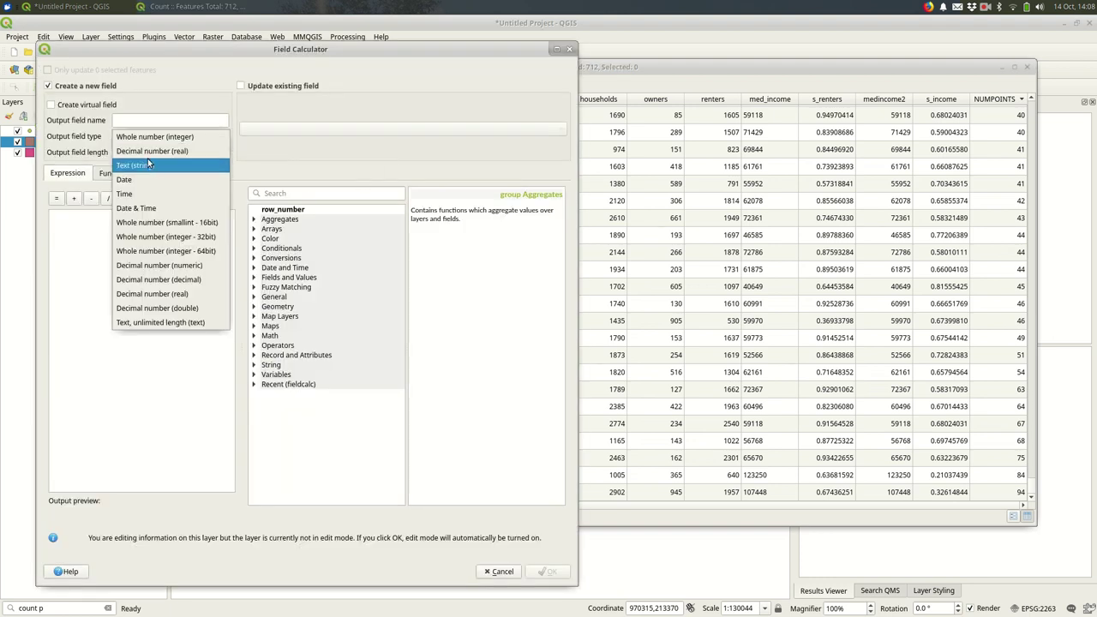
left_click(148, 152)
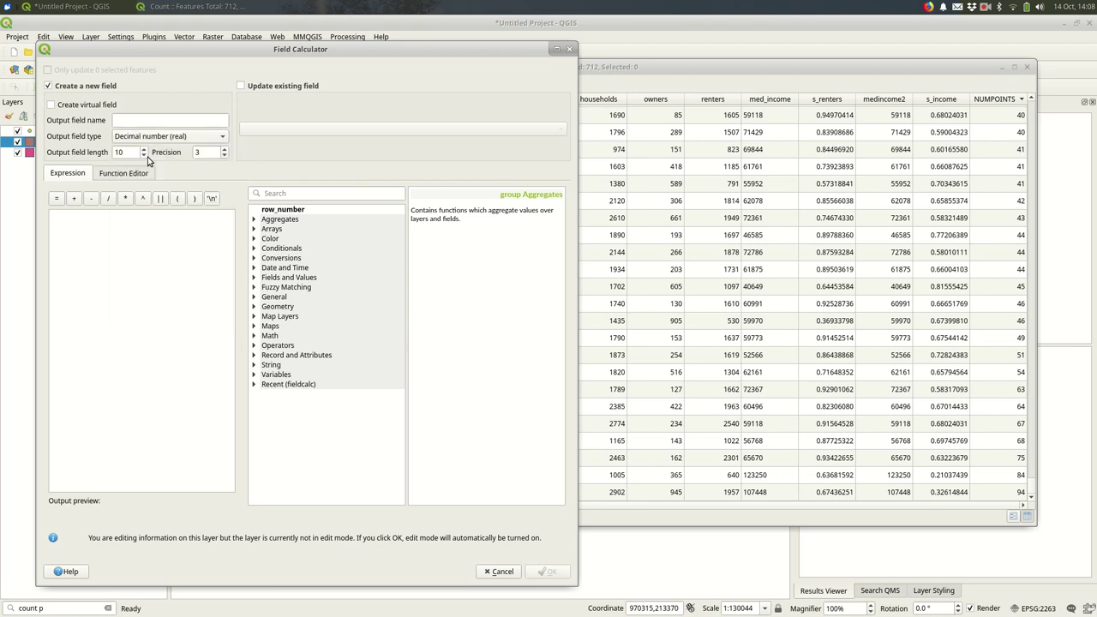
double_click(202, 153)
type("8")
Start the expression with scale_linear applied to the NUMPOINTS field
left_click(178, 316)
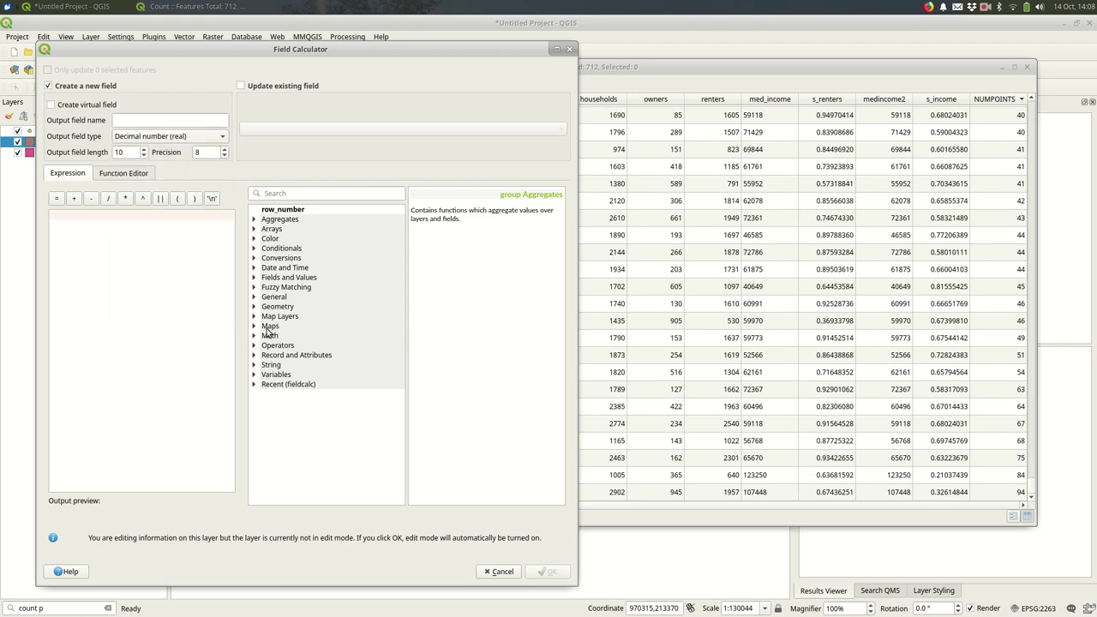
left_click(268, 335)
double_click(274, 336)
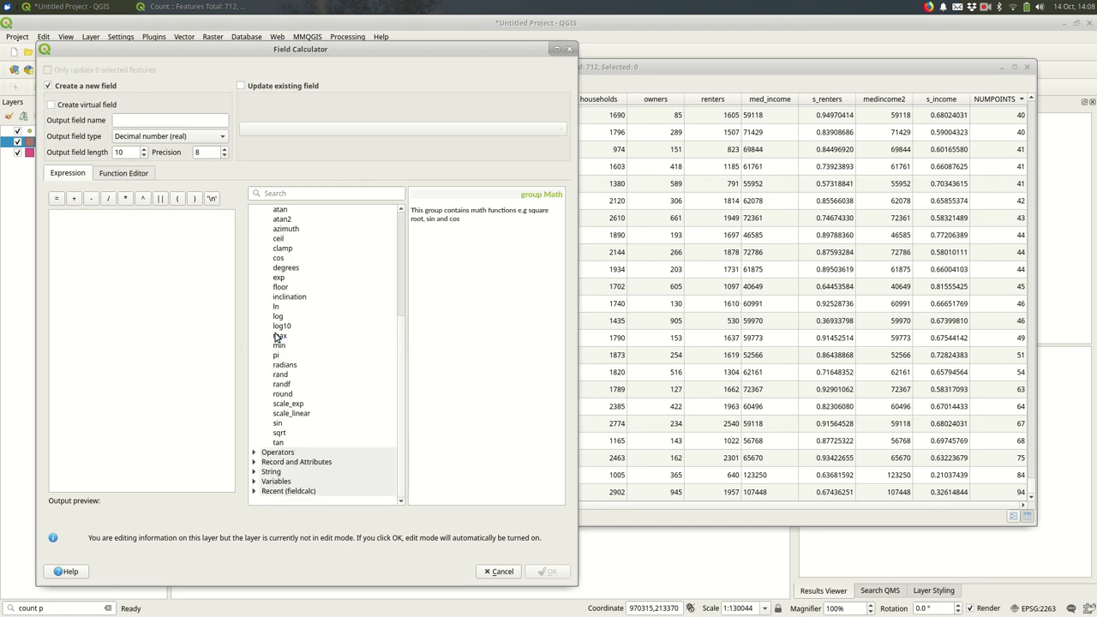
double_click(287, 413)
scroll(318, 354, "up", 5)
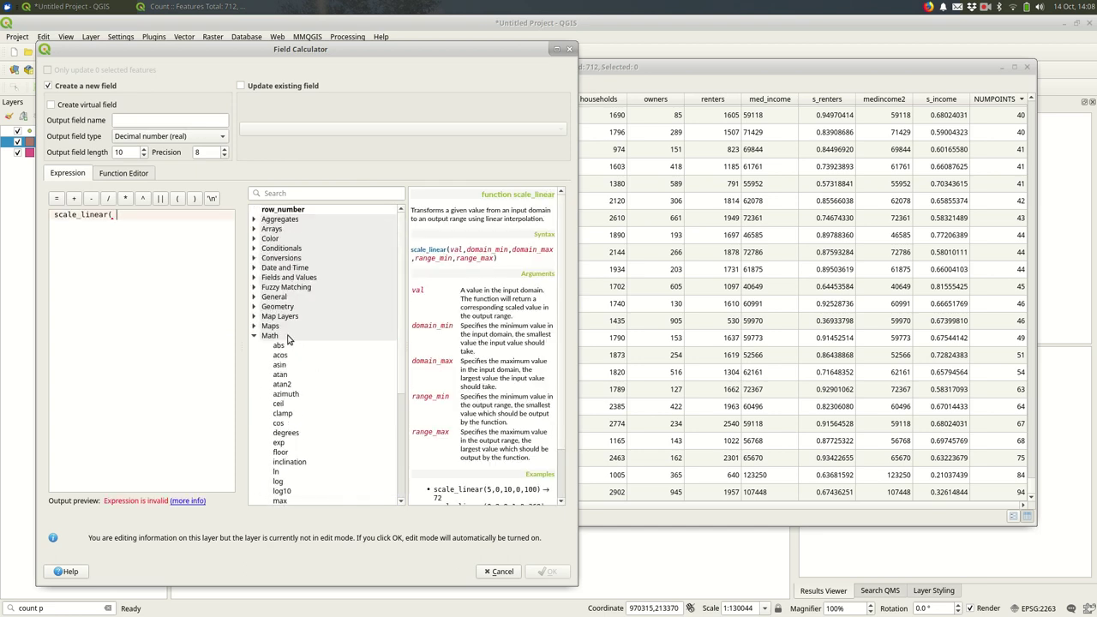
left_click(276, 277)
double_click(276, 277)
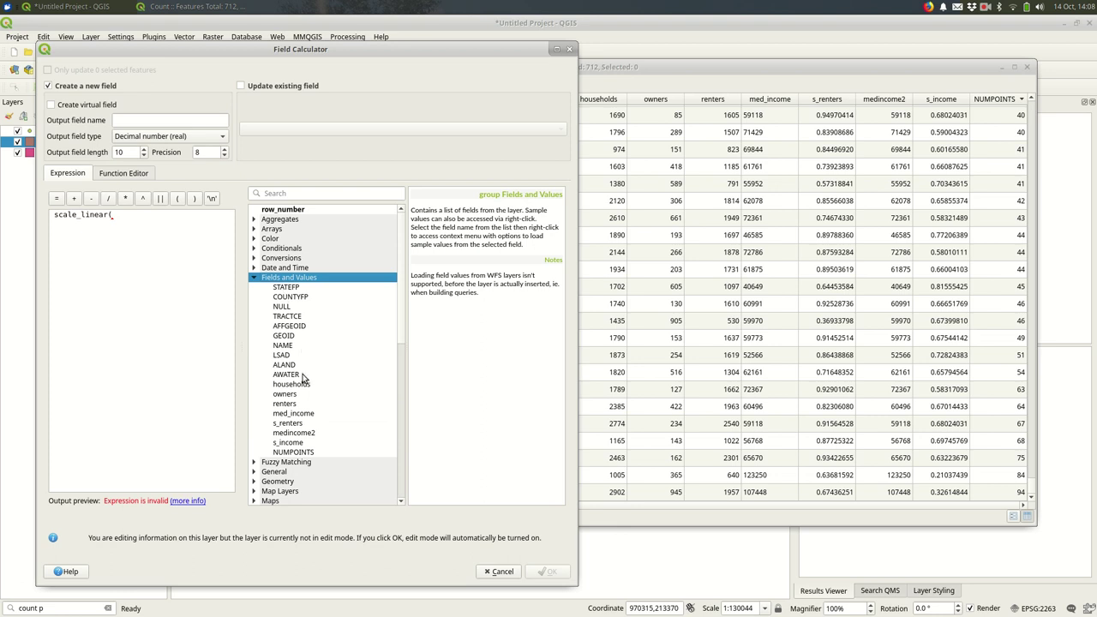
left_click(298, 451)
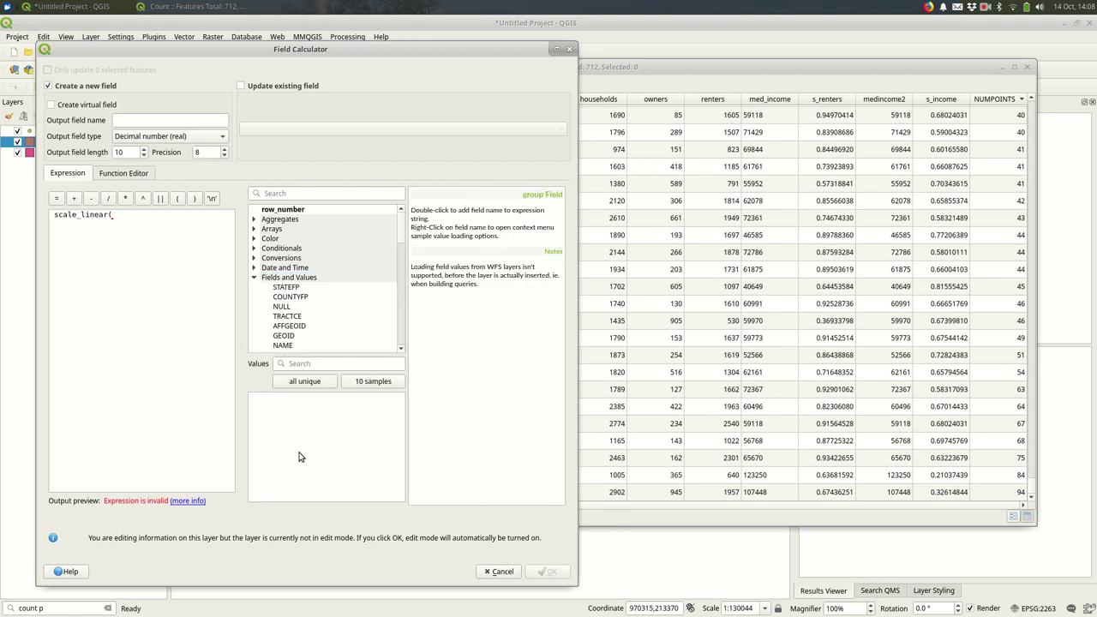
double_click(305, 345)
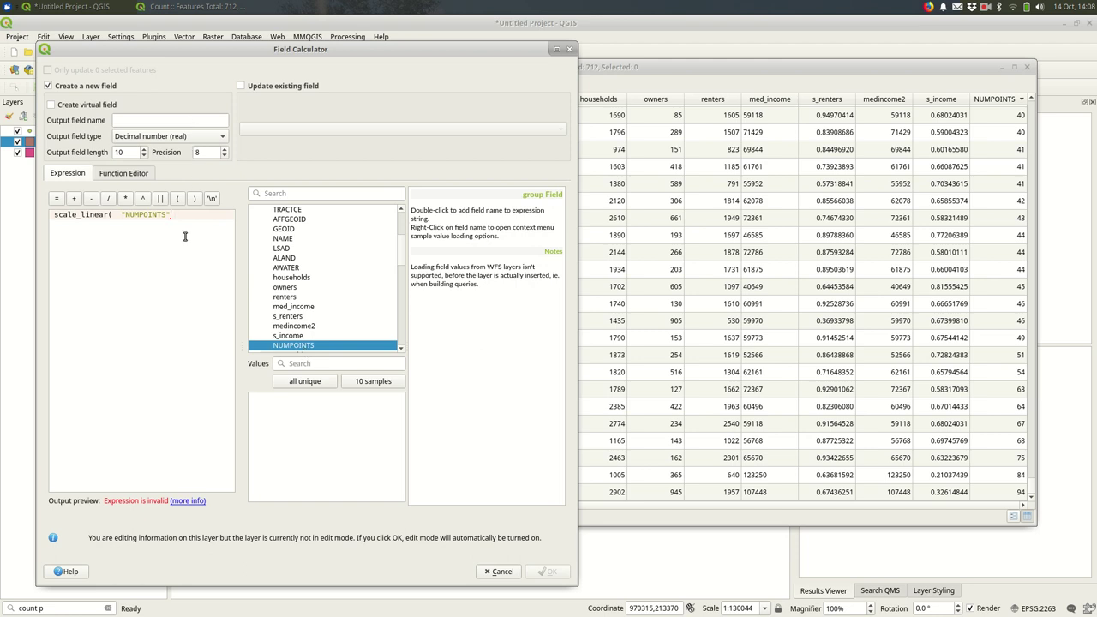
Complete the expression as scale_linear("NUMPOINTS", 0, 94, 0, 1) and check its bounds
key("Return")
key("BackSpace")
type(",")
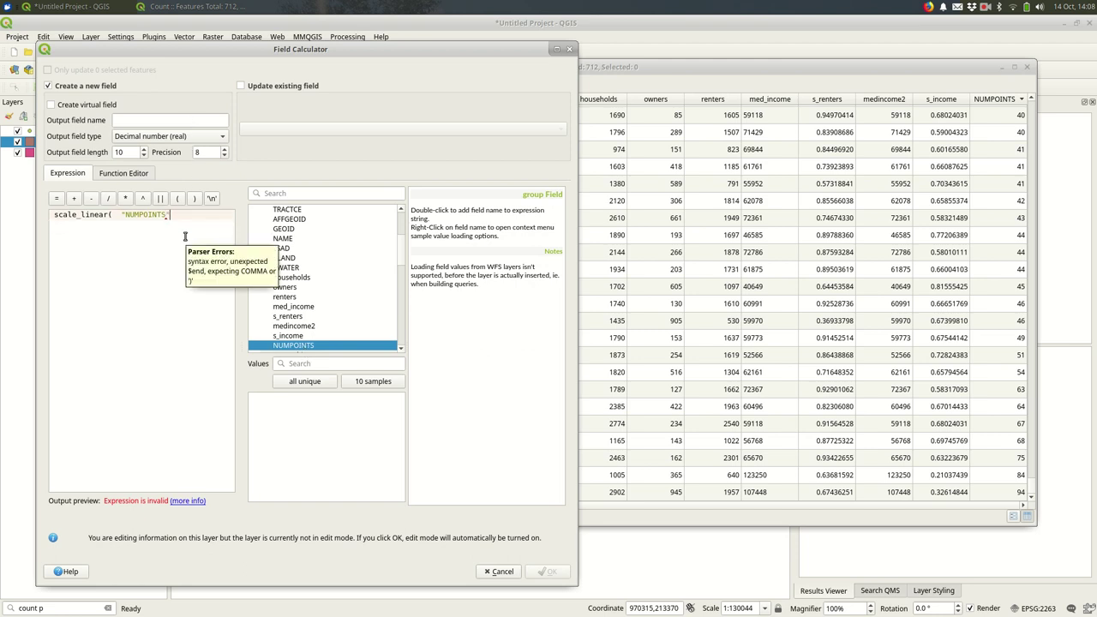
type(",")
key("Return")
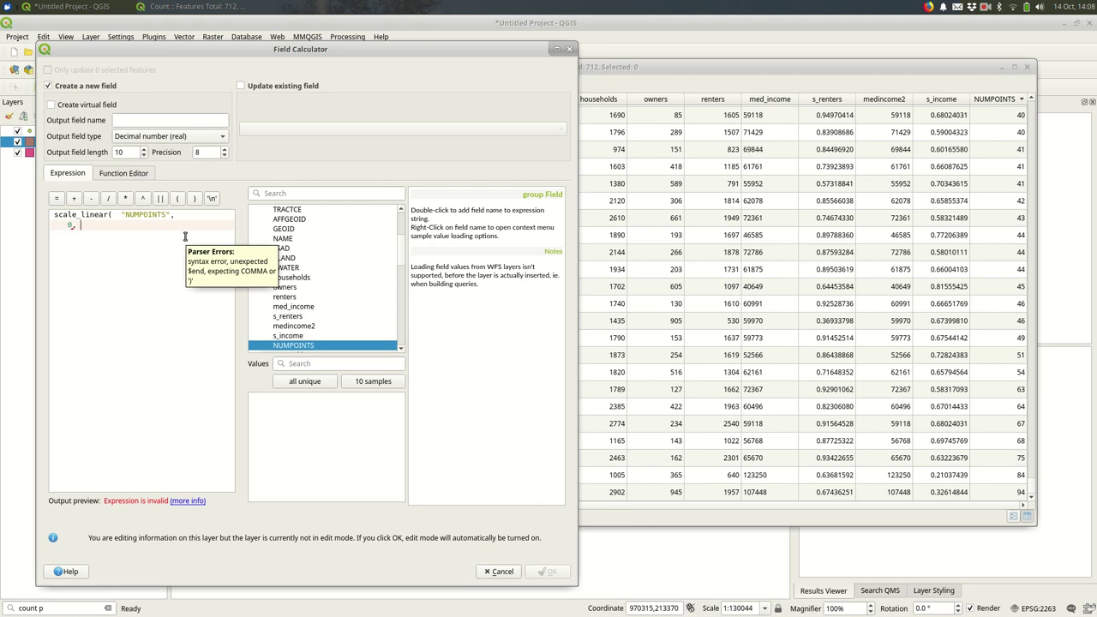
type("0, 94,")
key("Return")
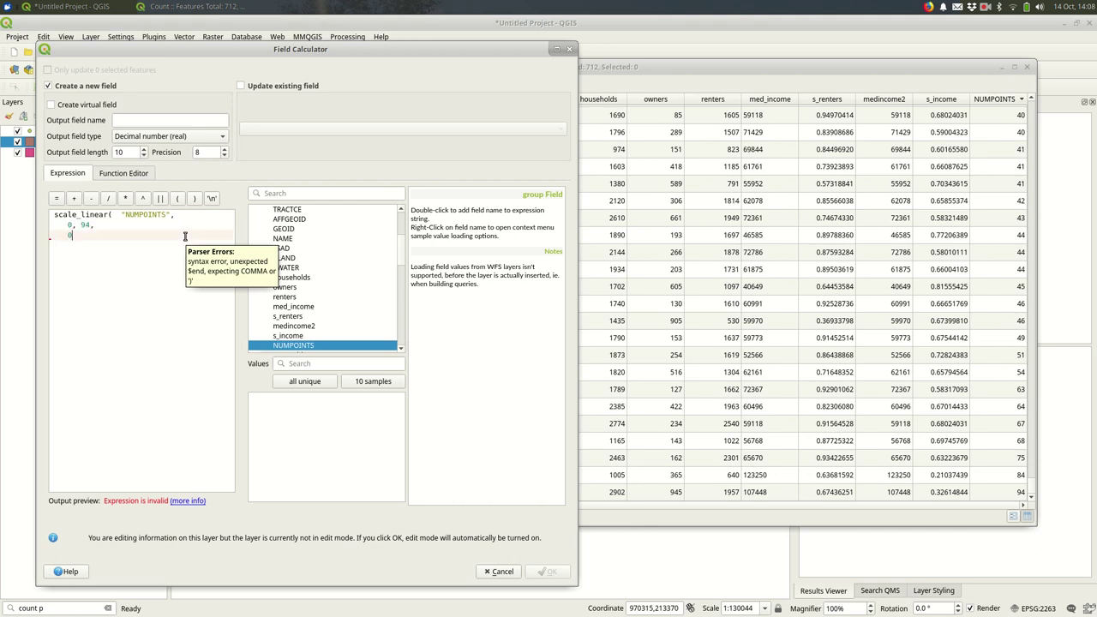
type("0, 1)")
key("Up")
key("shift+Left")
key("shift+Left")
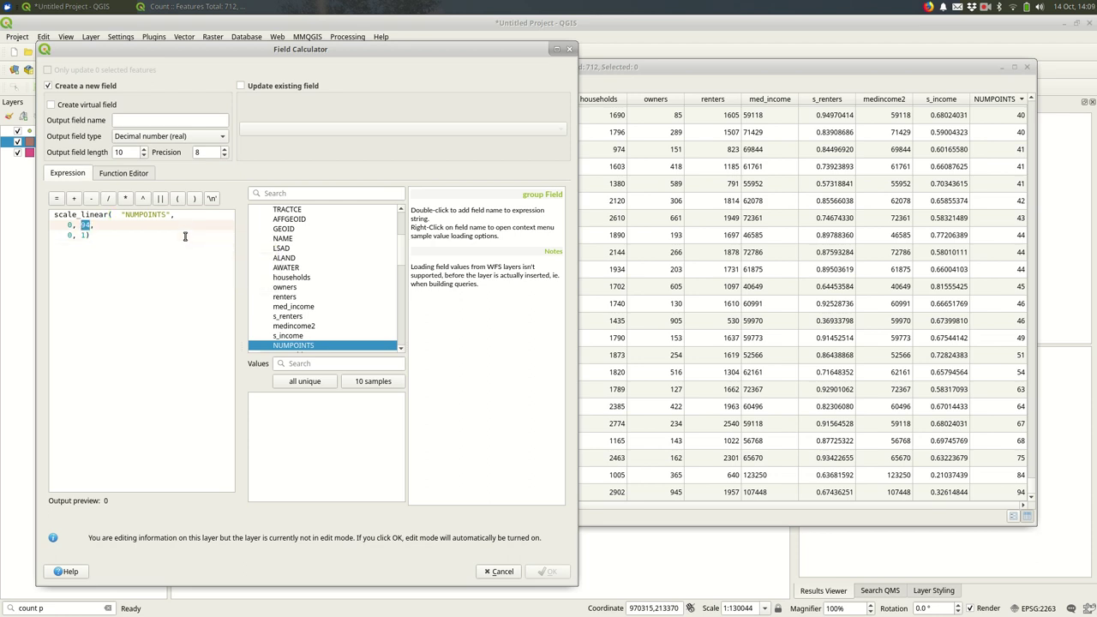
key("Down")
key("shift+Right")
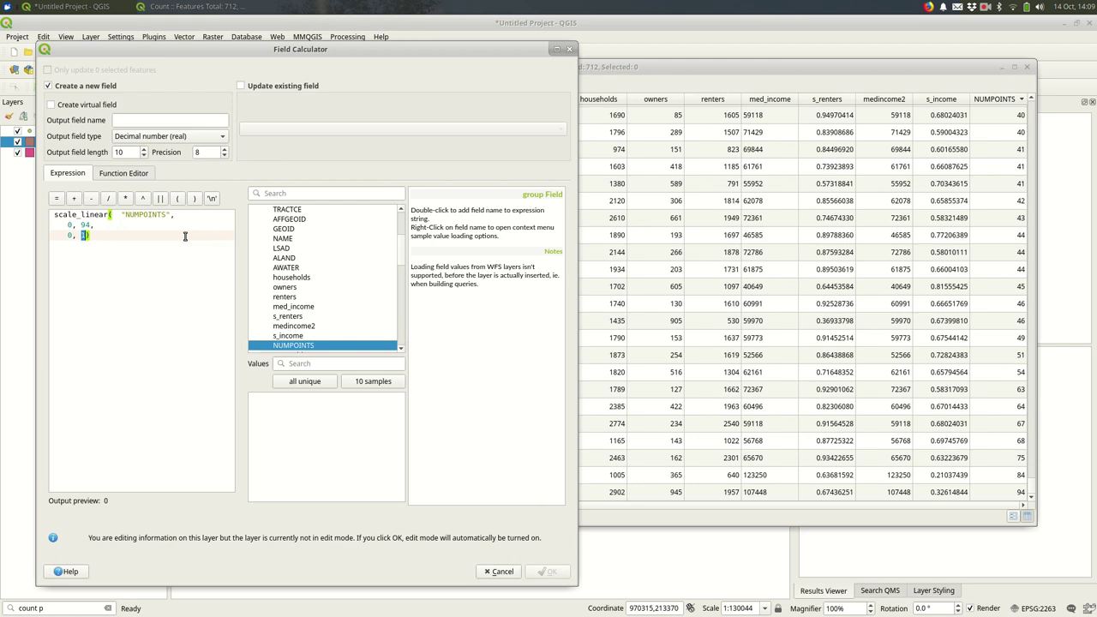
Name the output field s_airbnb and calculate it
left_click(128, 120)
type("s_airbnb")
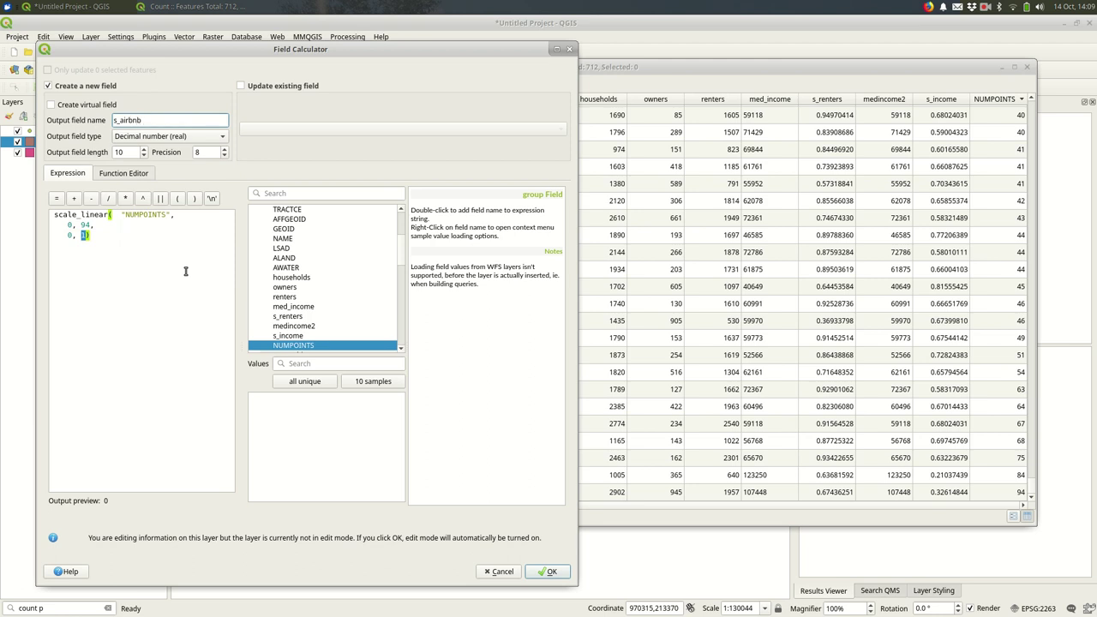
left_click(552, 572)
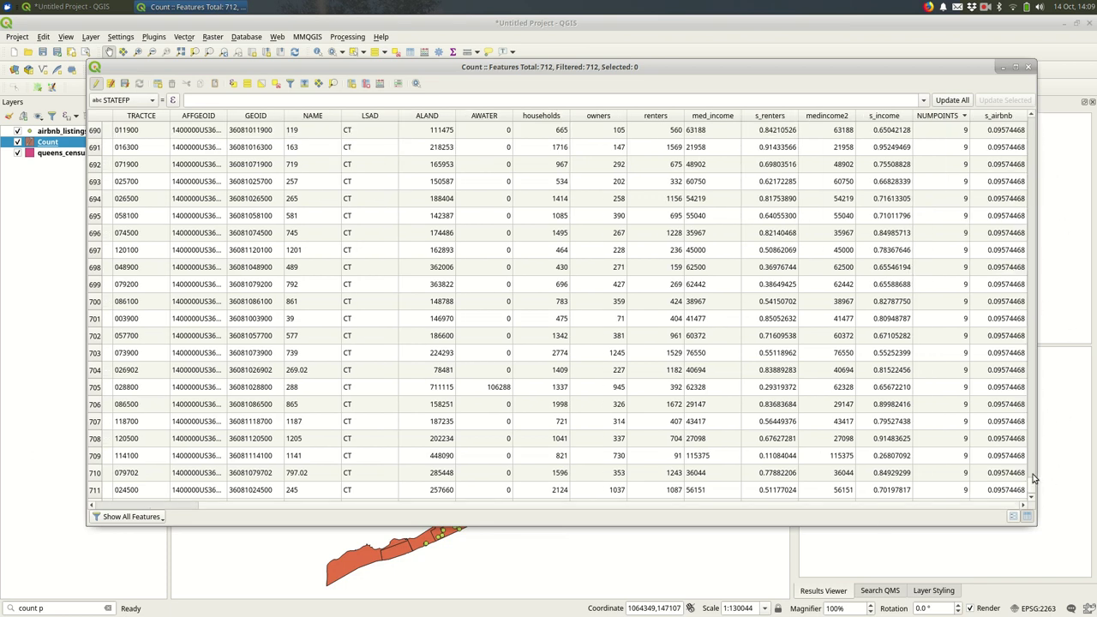
left_click_drag(1033, 492, 1057, 513)
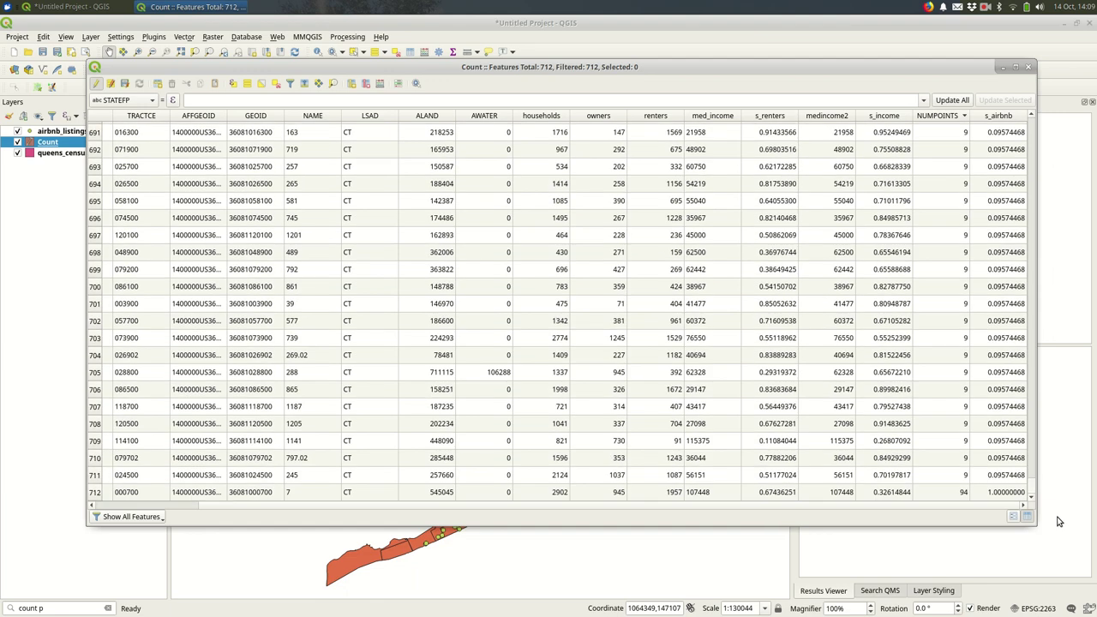
Sort the Count table by NUMPOINTS in both directions to check the values
left_click_drag(1058, 521, 1080, 131)
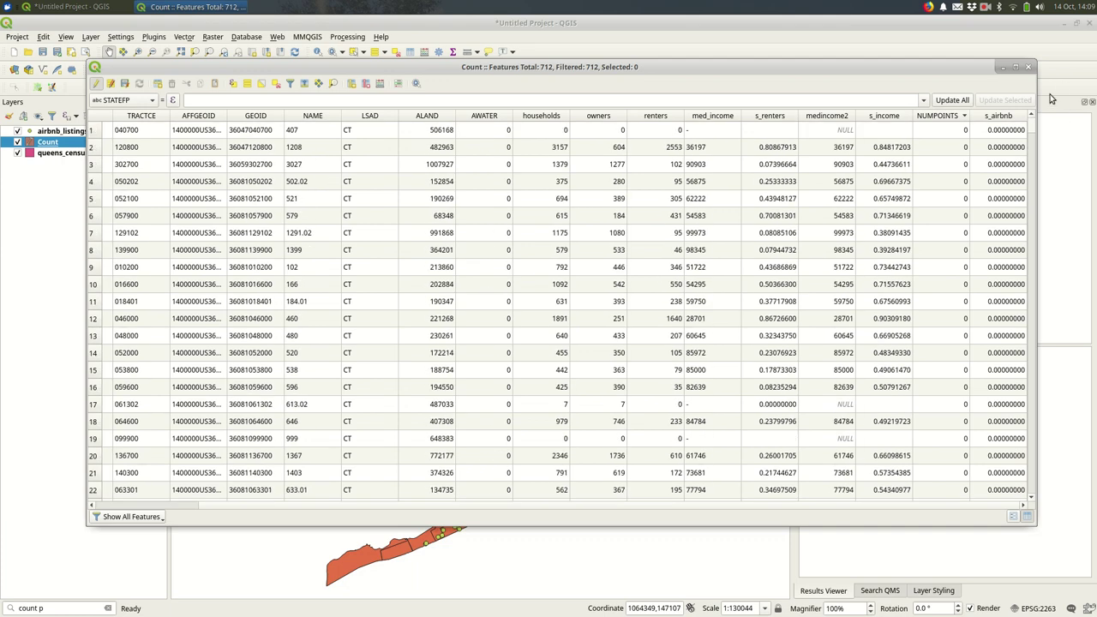
left_click(951, 118)
left_click(951, 118)
left_click_drag(1033, 130, 1026, 506)
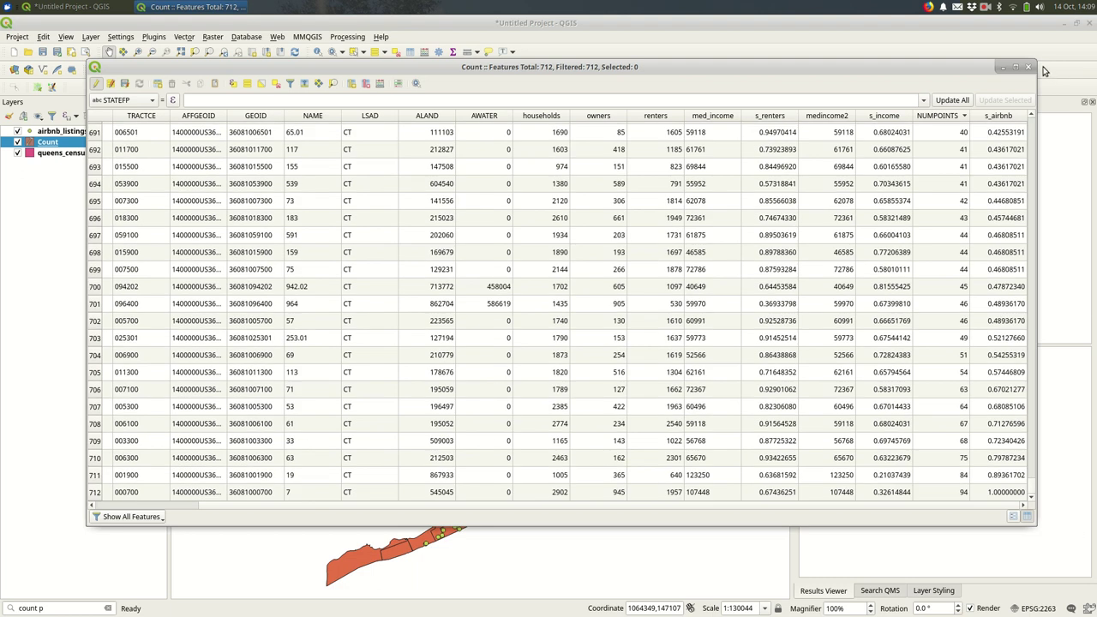
Stop editing, save the Count layer's changes, and close the attribute table
left_click(97, 84)
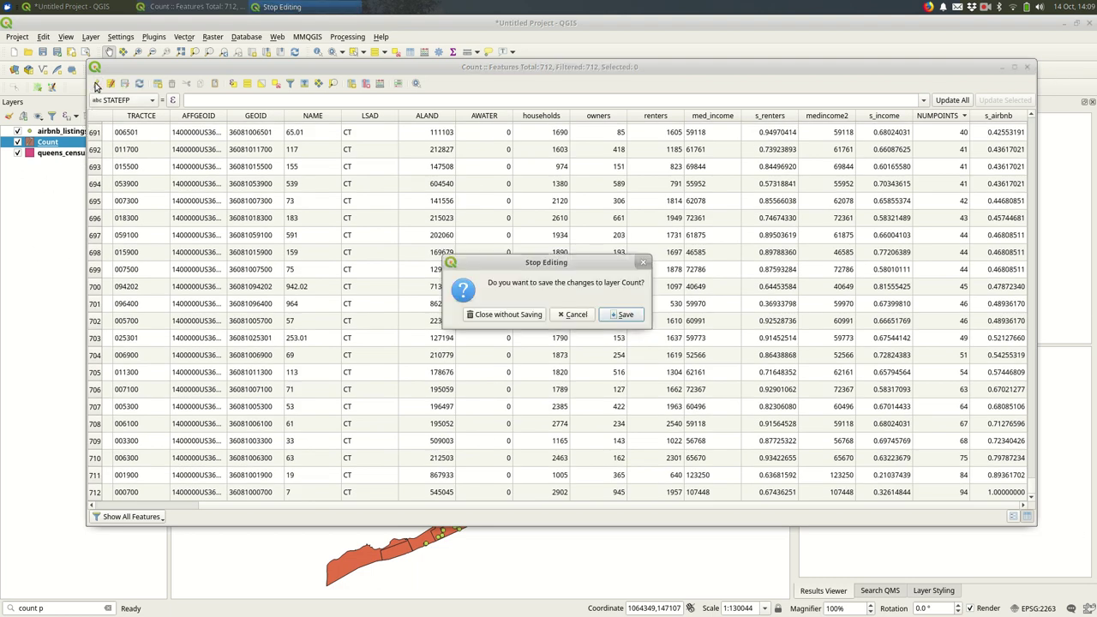
left_click(623, 315)
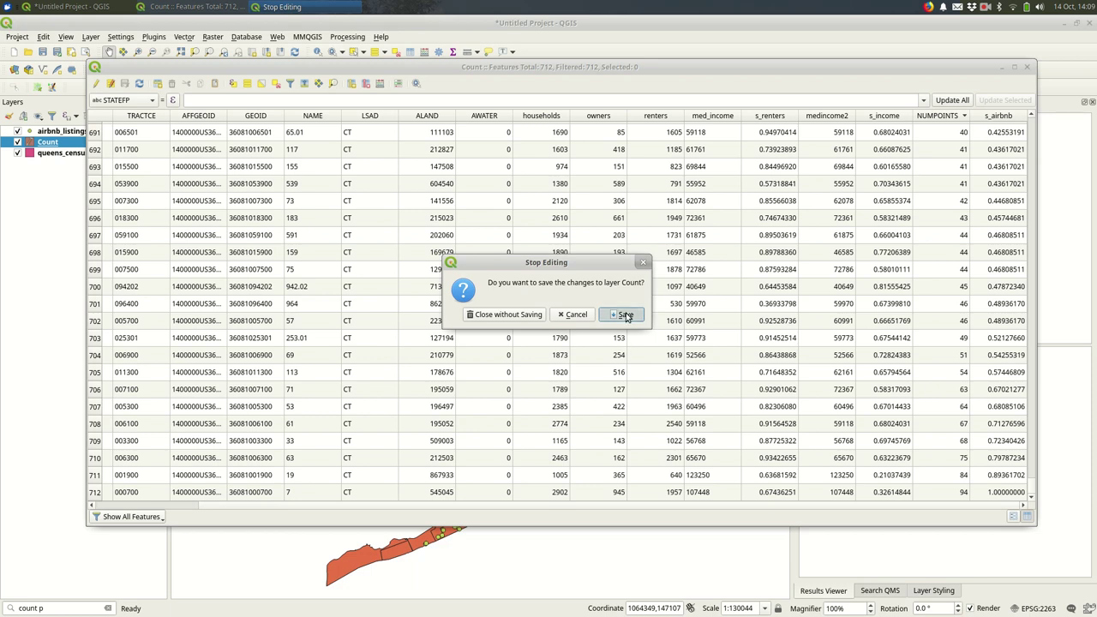
left_click(1028, 66)
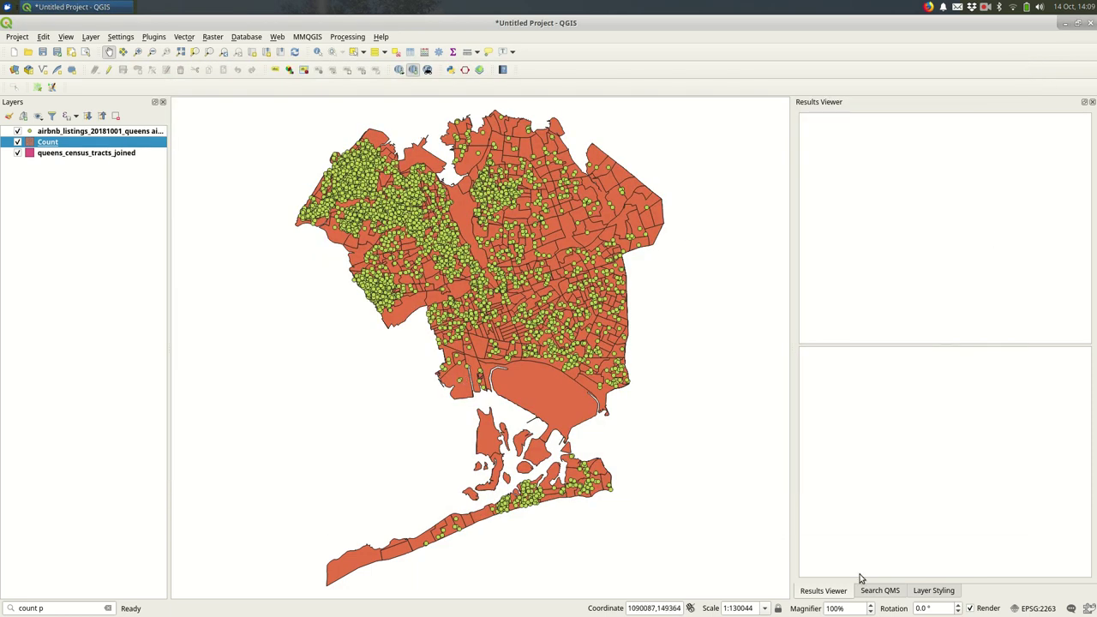
Set the Count layer's renderer to Graduated and hide Airbnb listings and queens_census_tracts_joined
left_click(933, 590)
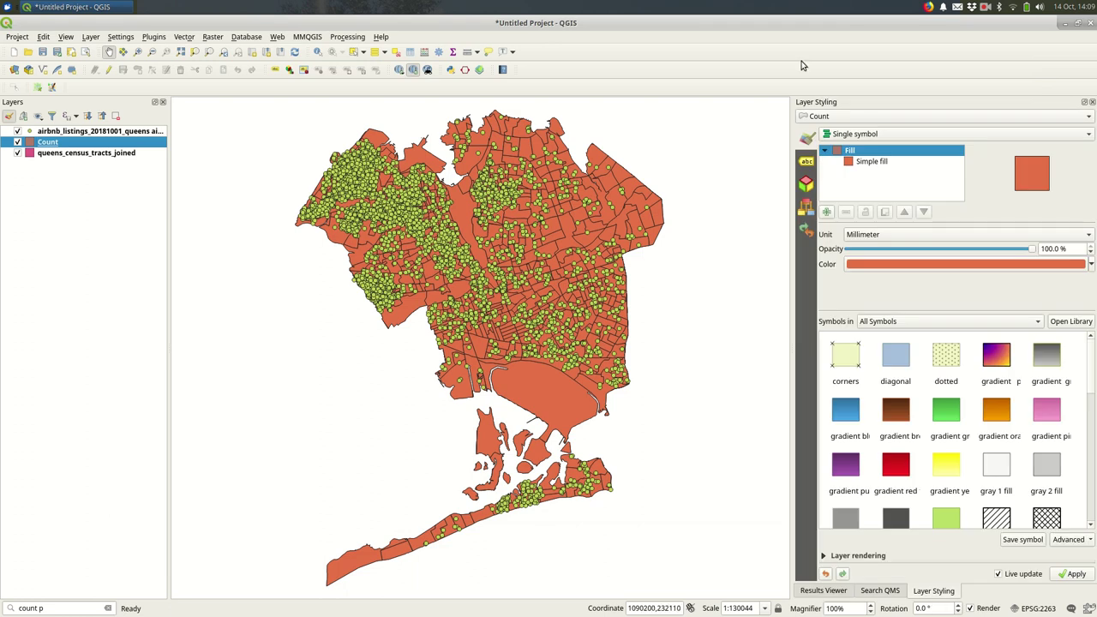
left_click(18, 131)
left_click(910, 119)
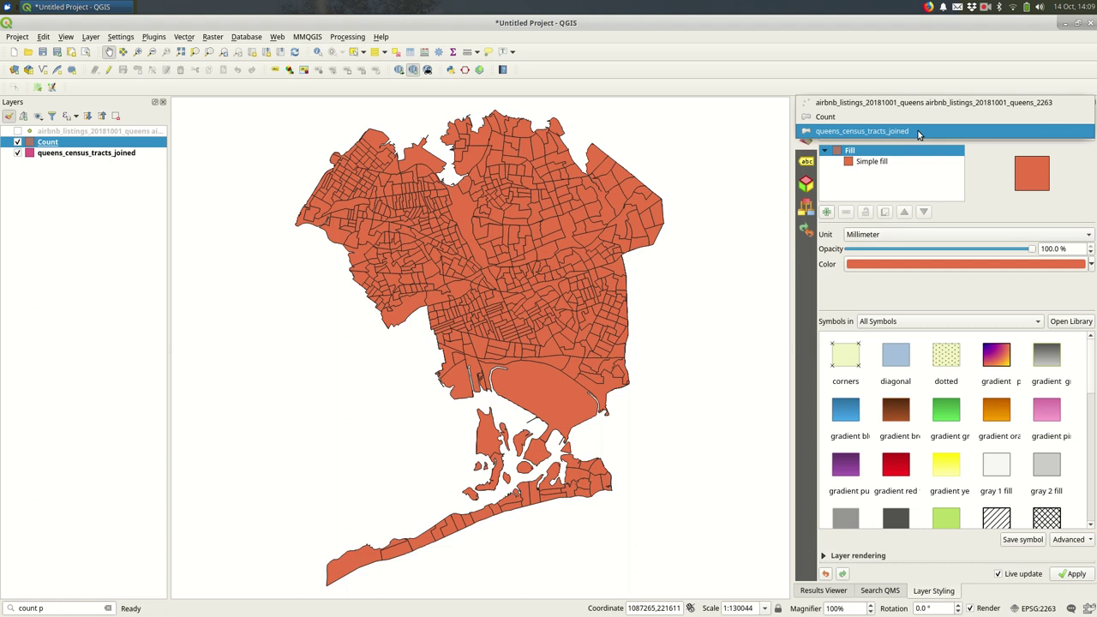
left_click(914, 116)
left_click(931, 138)
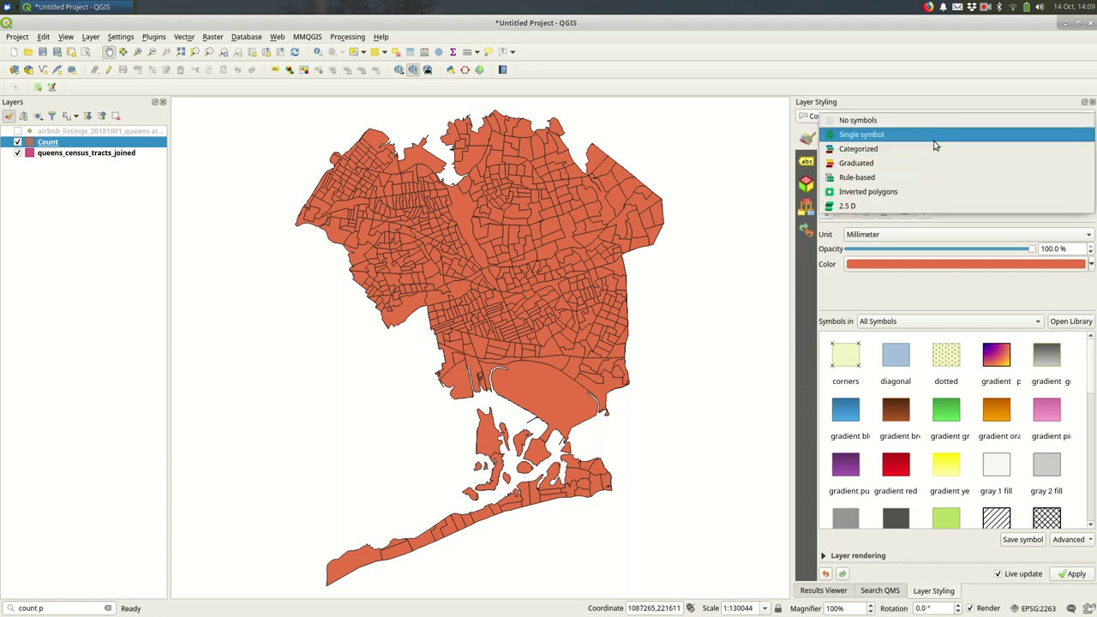
left_click(931, 163)
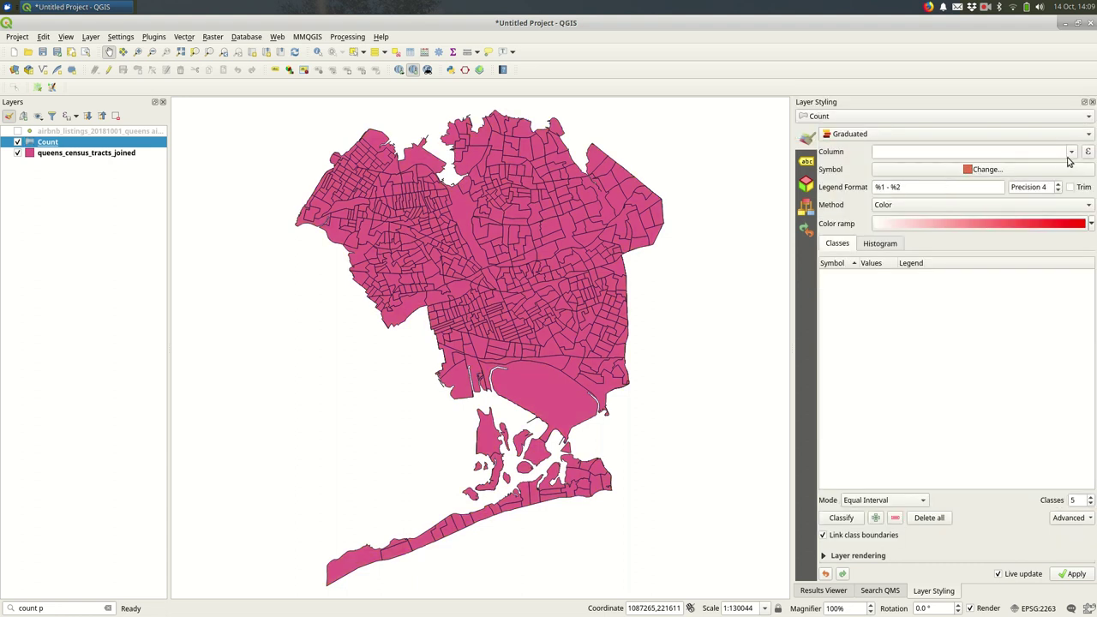
left_click(18, 153)
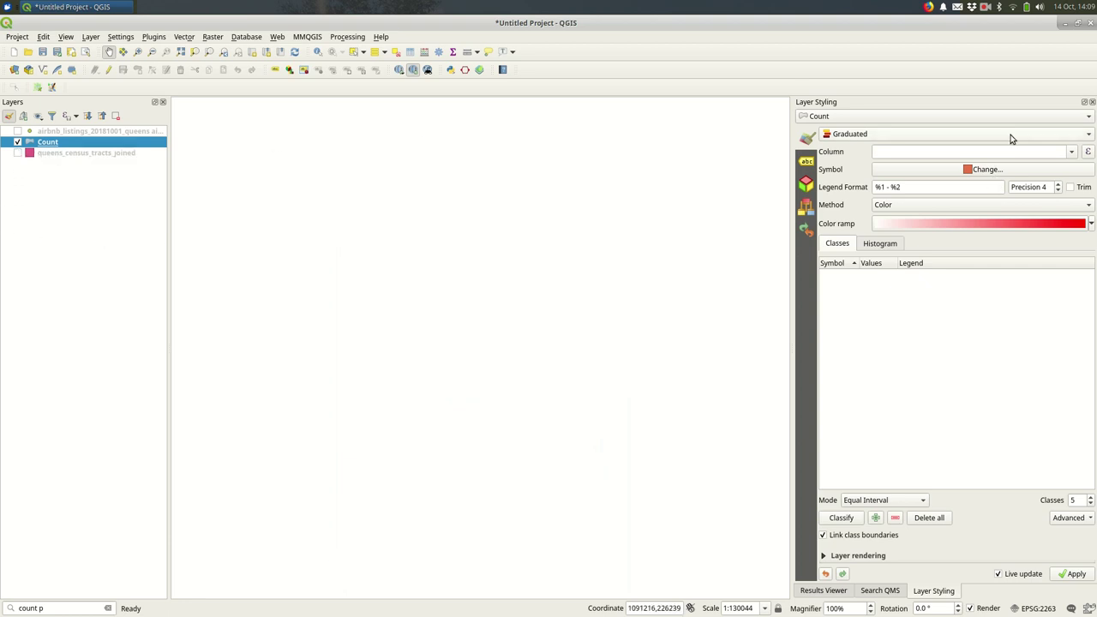
Set the graduated column to the expression "s_renters" + "s_income" + "s_airbnb"
left_click(1088, 152)
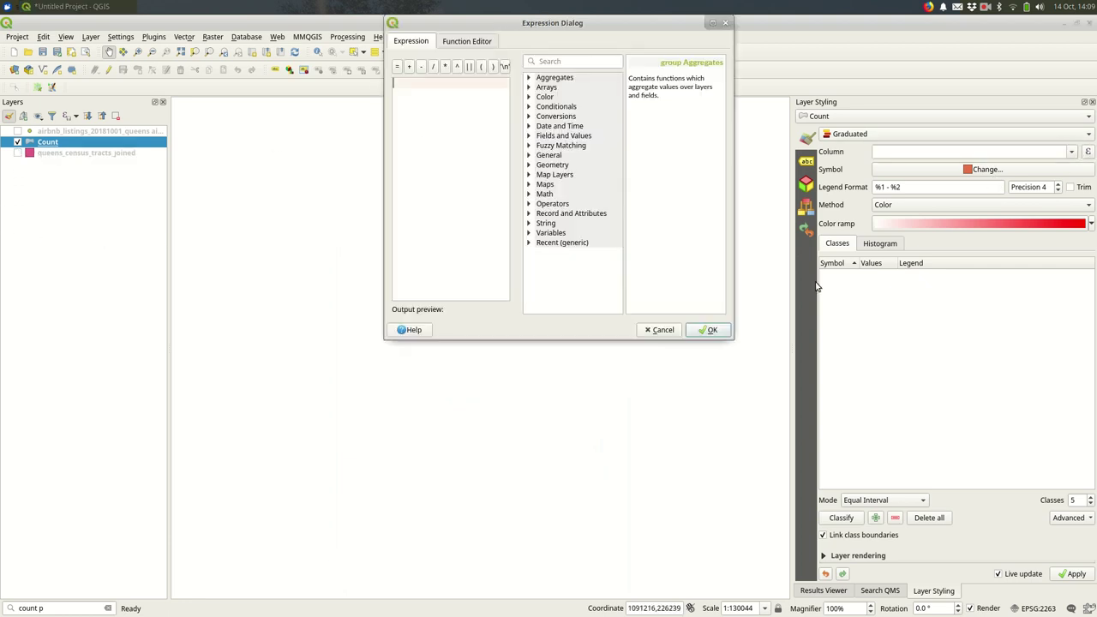
left_click(540, 146)
double_click(544, 137)
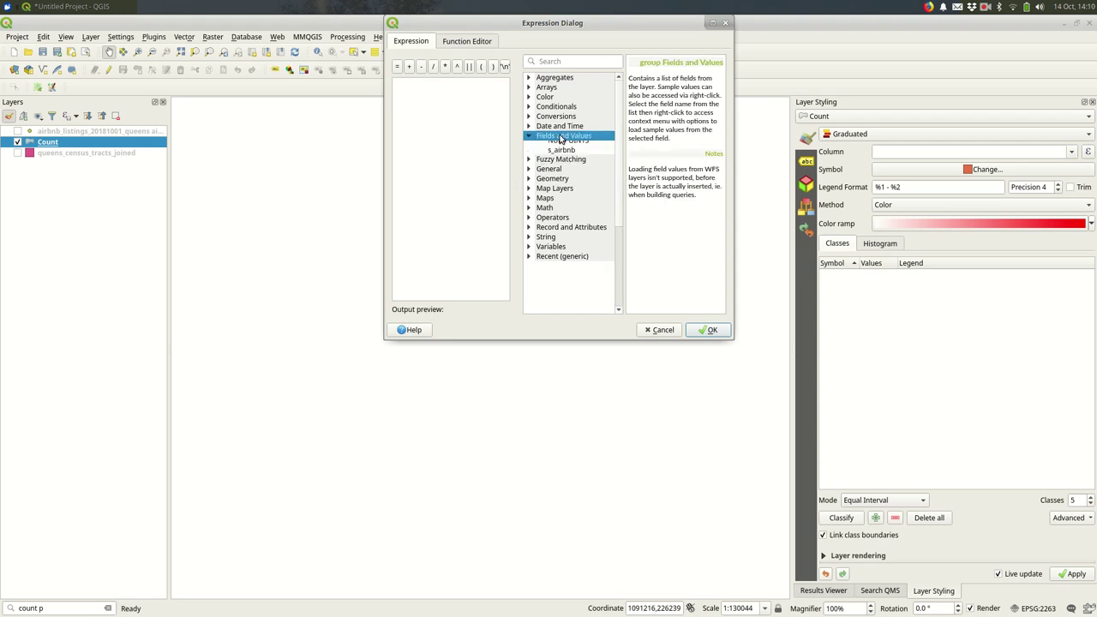
scroll(559, 199, "down", 4)
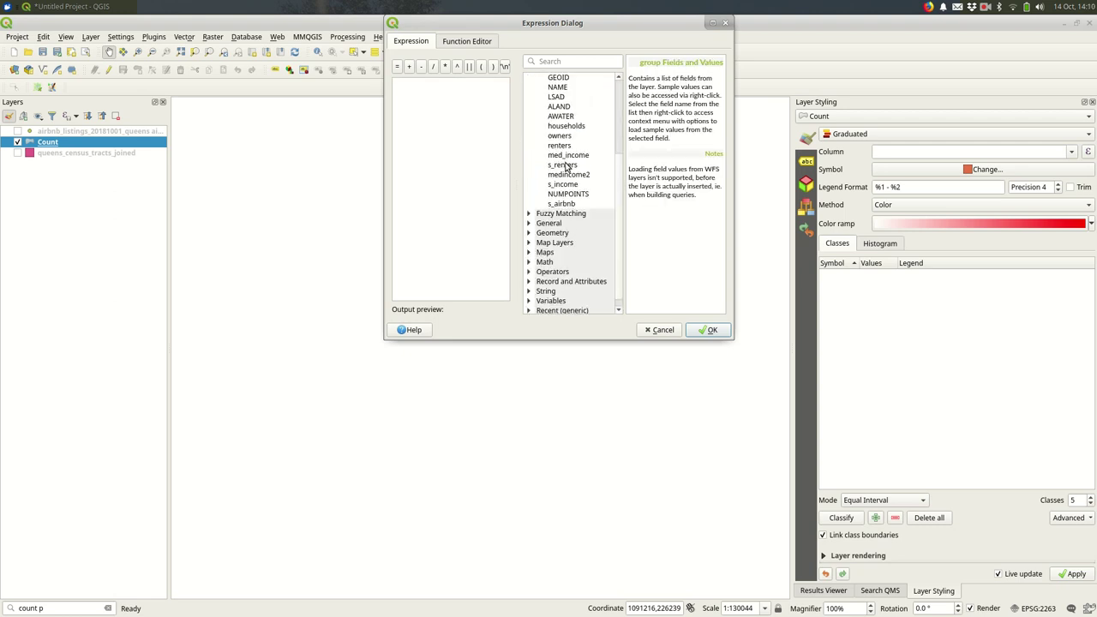
left_click(564, 166)
scroll(581, 141, "down", 2)
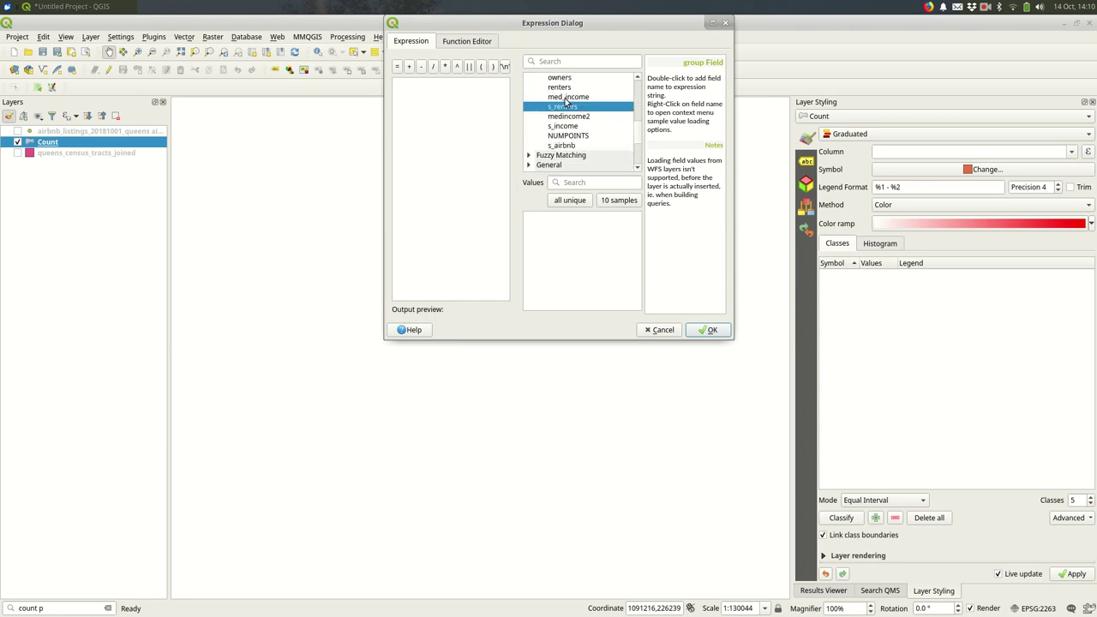
double_click(567, 108)
left_click(409, 66)
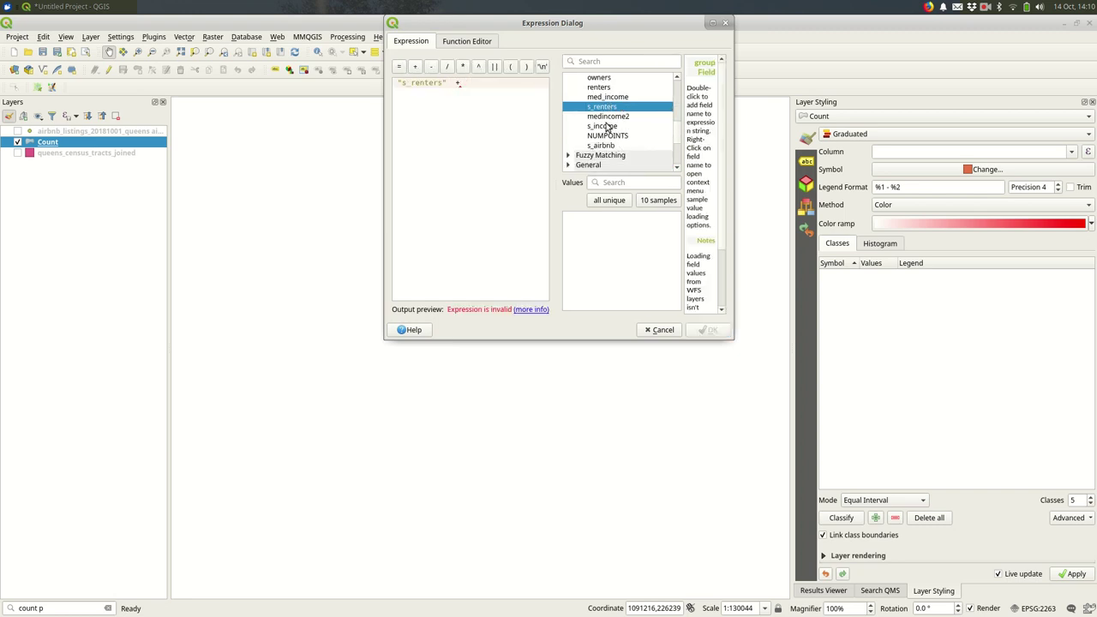
double_click(602, 126)
left_click(415, 69)
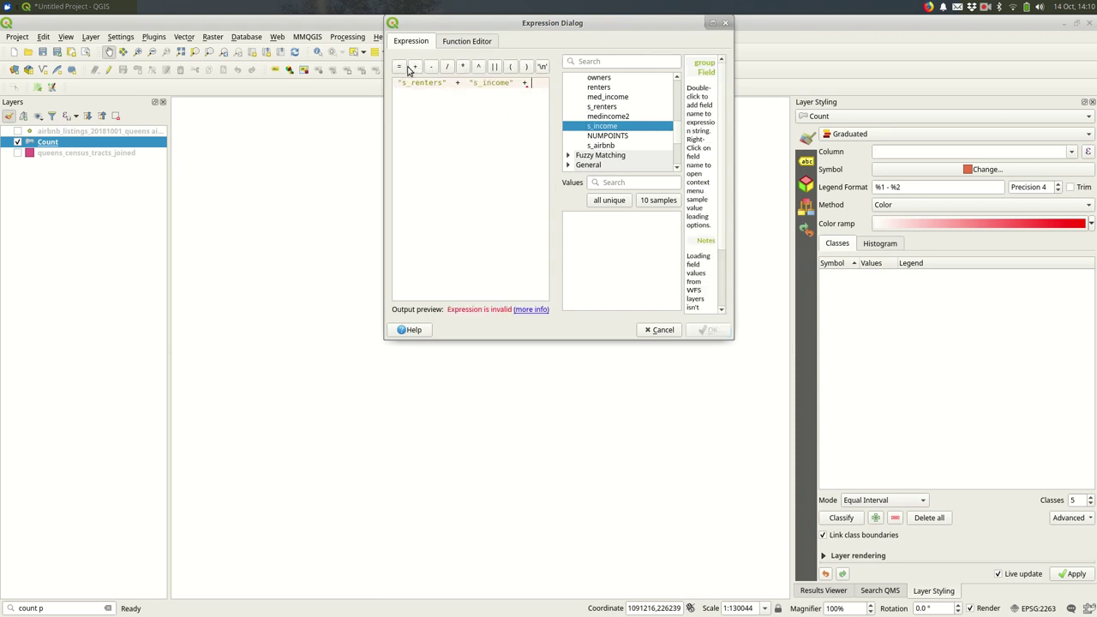
double_click(619, 146)
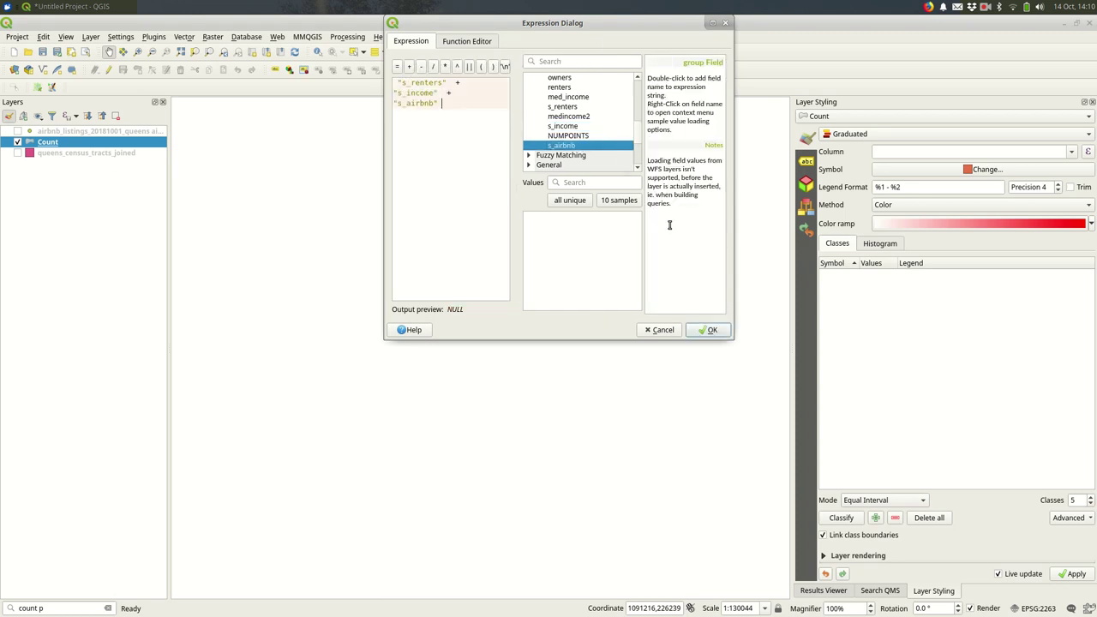
left_click(712, 331)
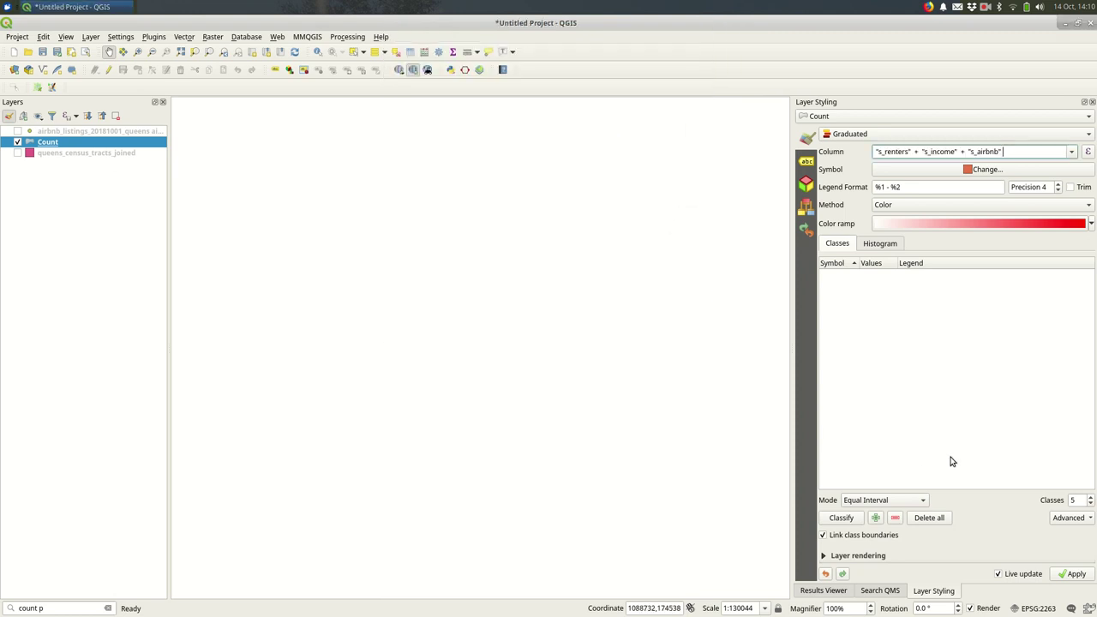
Classify with Natural Breaks (Jenks) and toggle the Airbnb points to compare
left_click(860, 503)
left_click(870, 528)
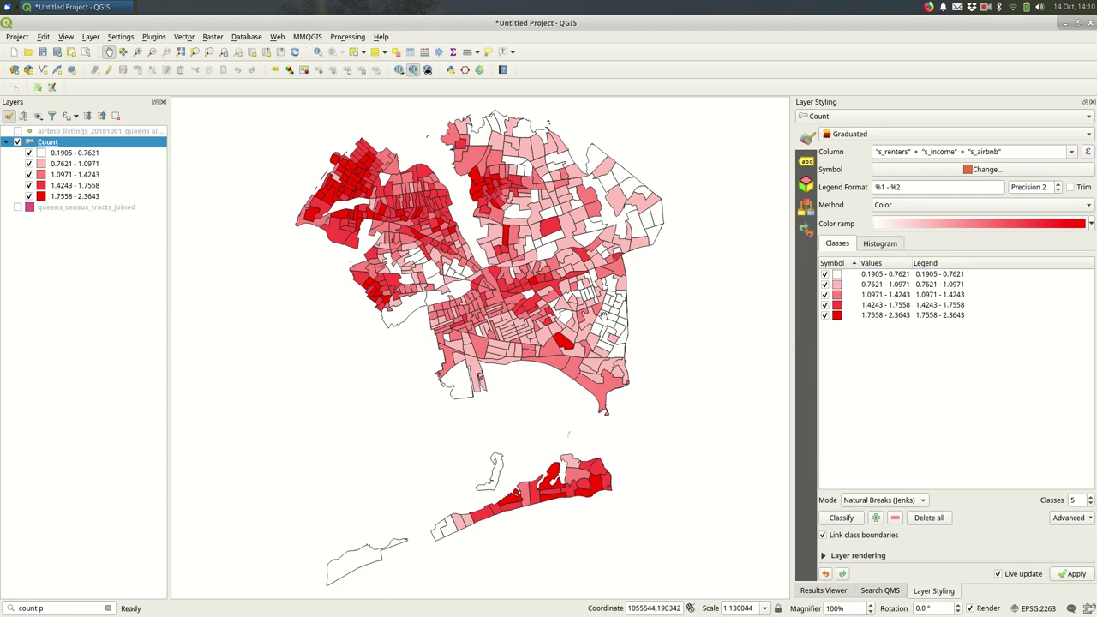
left_click(18, 131)
left_click(18, 131)
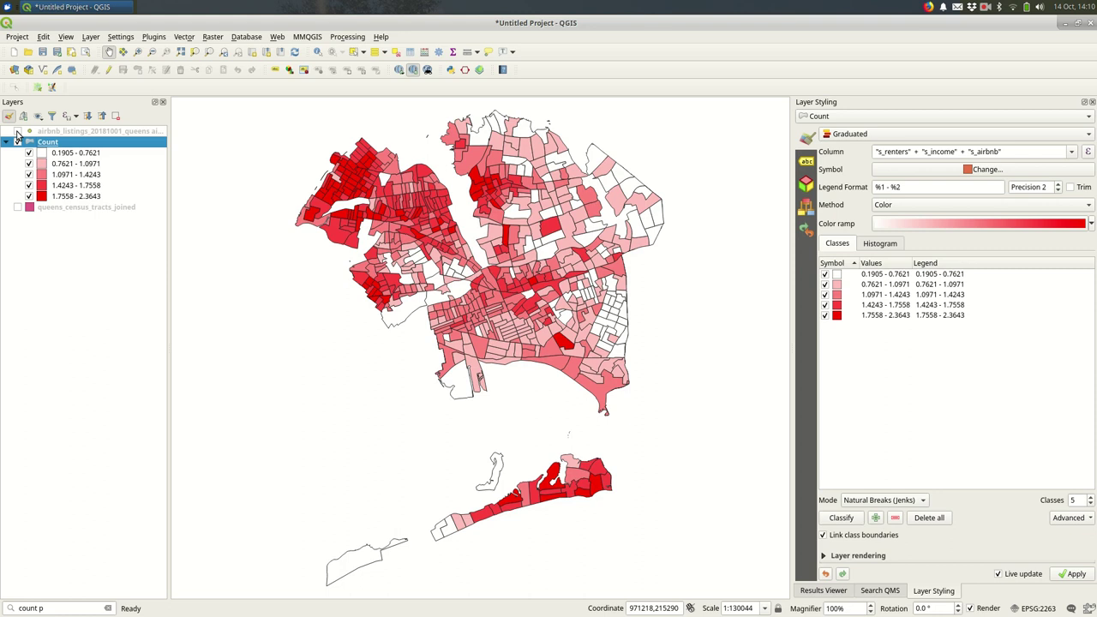
left_click(18, 131)
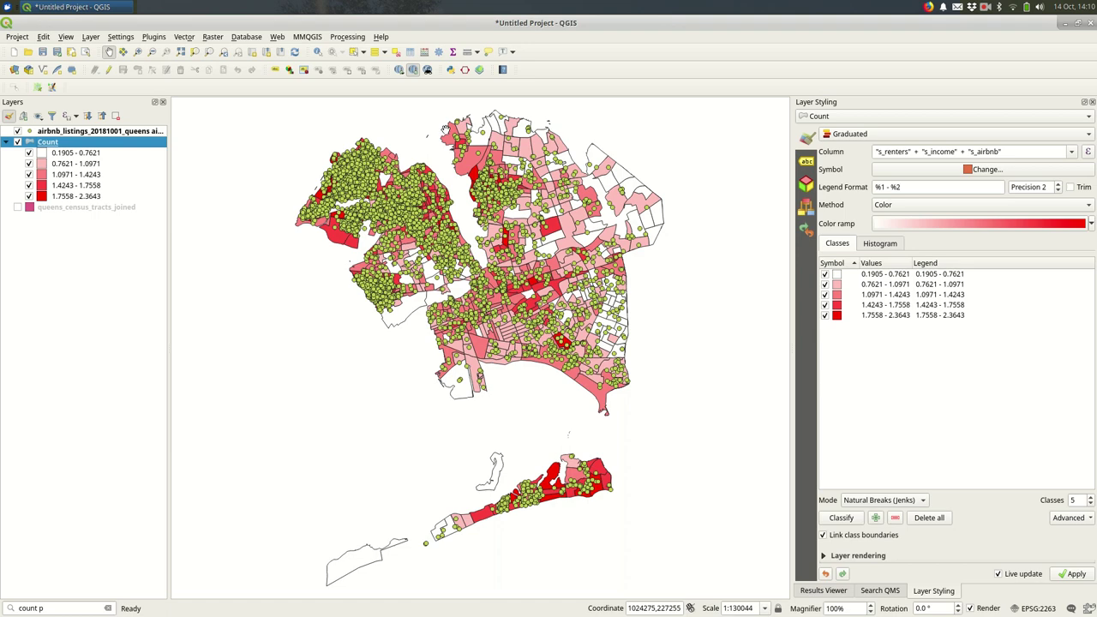
Pan around the red tracts, toggle the Count polygons, and leave Airbnb points hidden
scroll(388, 206, "up", 2)
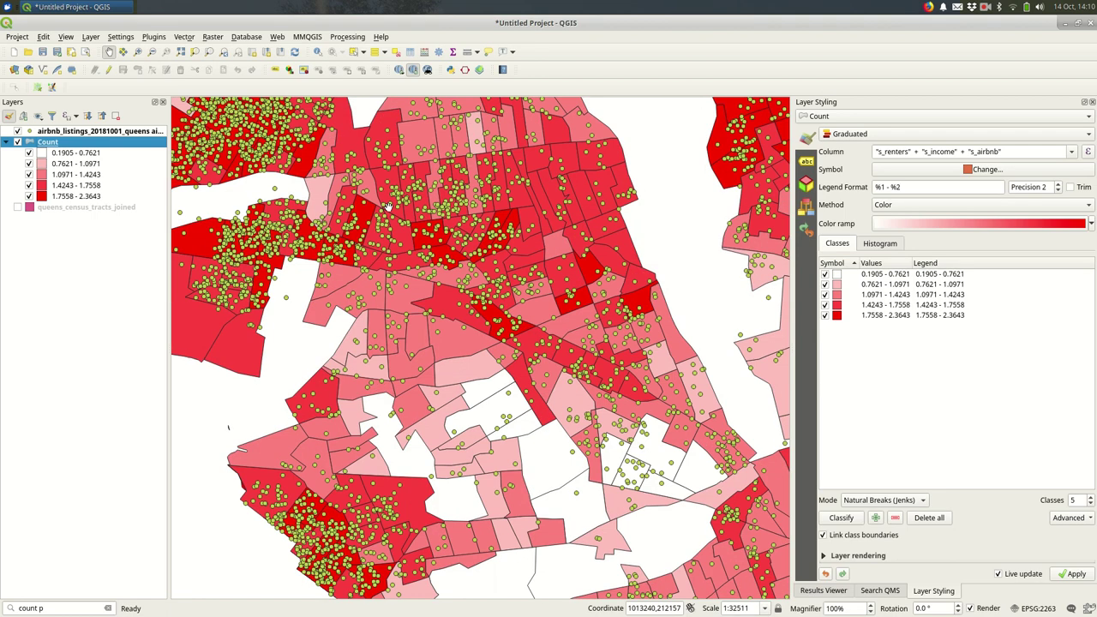
left_click_drag(388, 206, 513, 309)
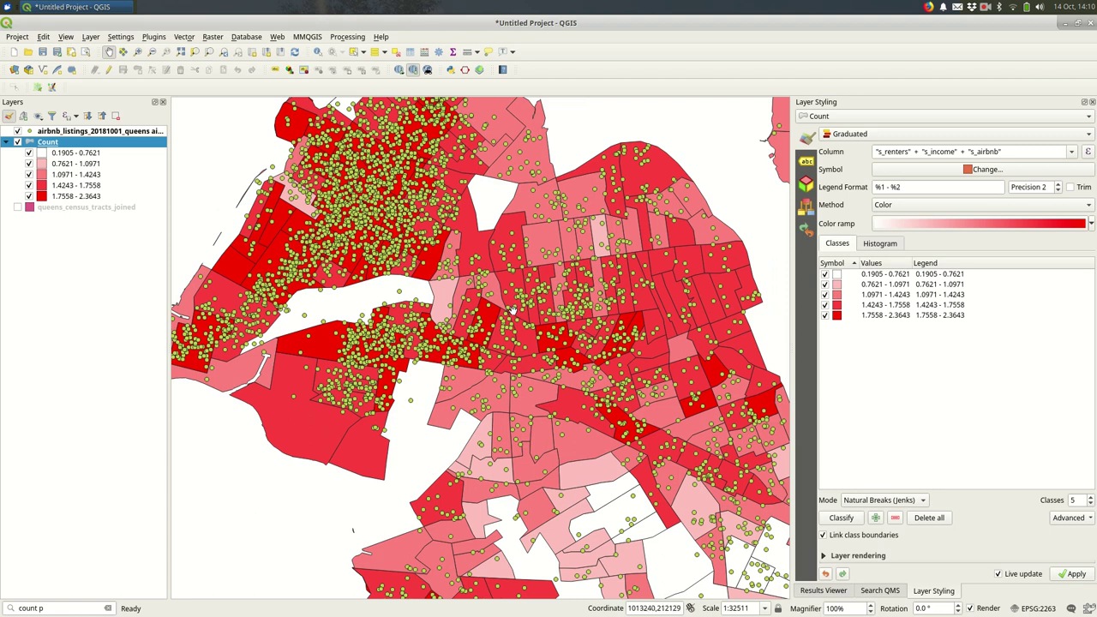
scroll(534, 365, "down", 1)
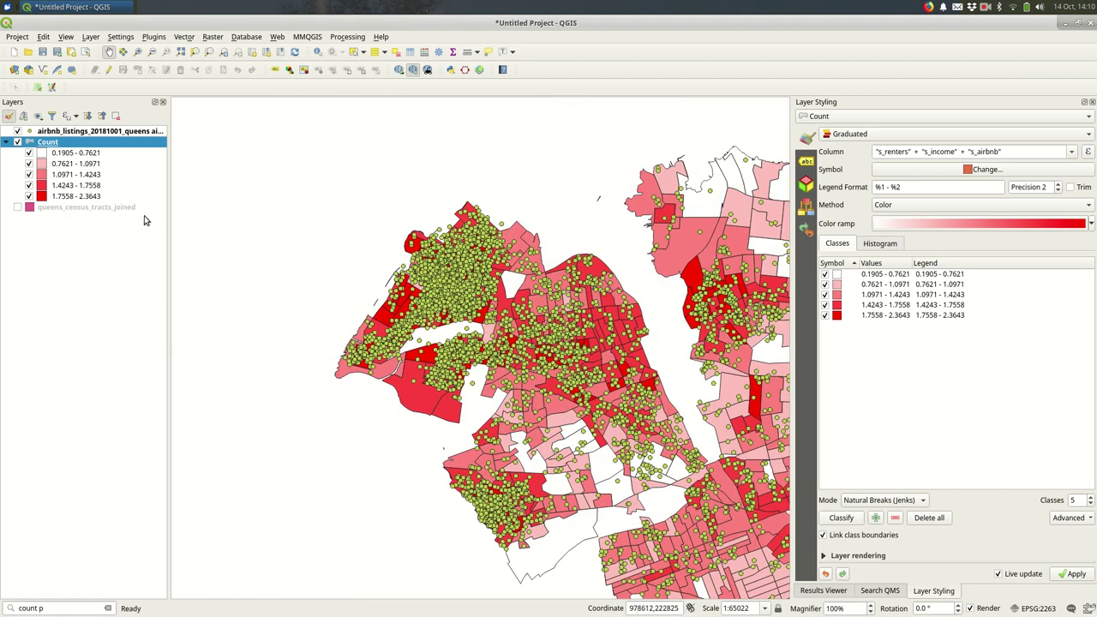
left_click(18, 142)
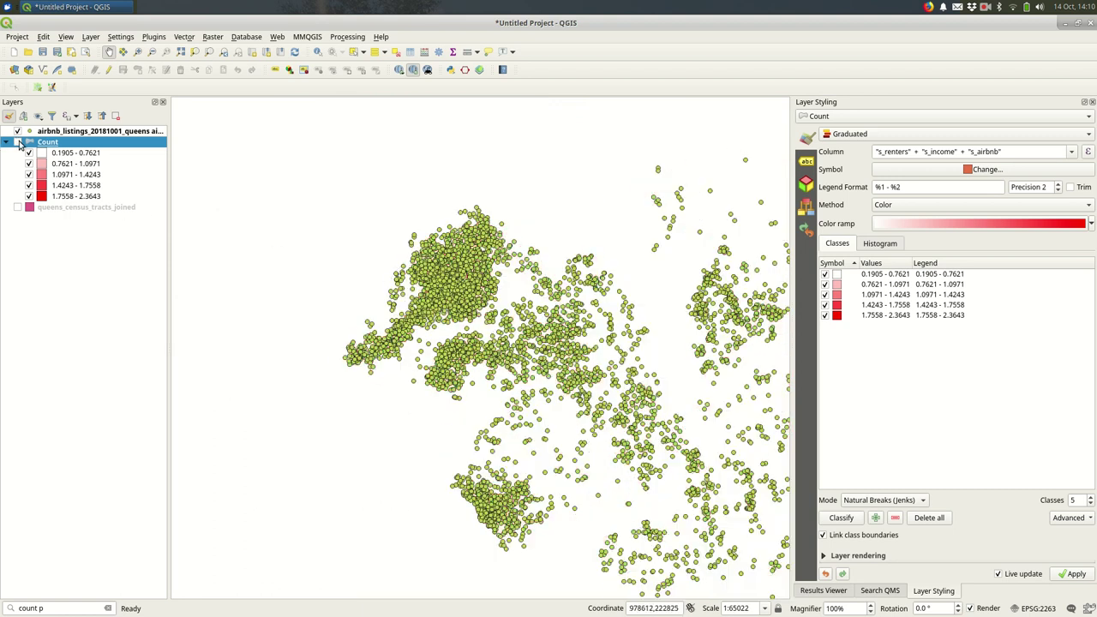
left_click(18, 142)
left_click(17, 131)
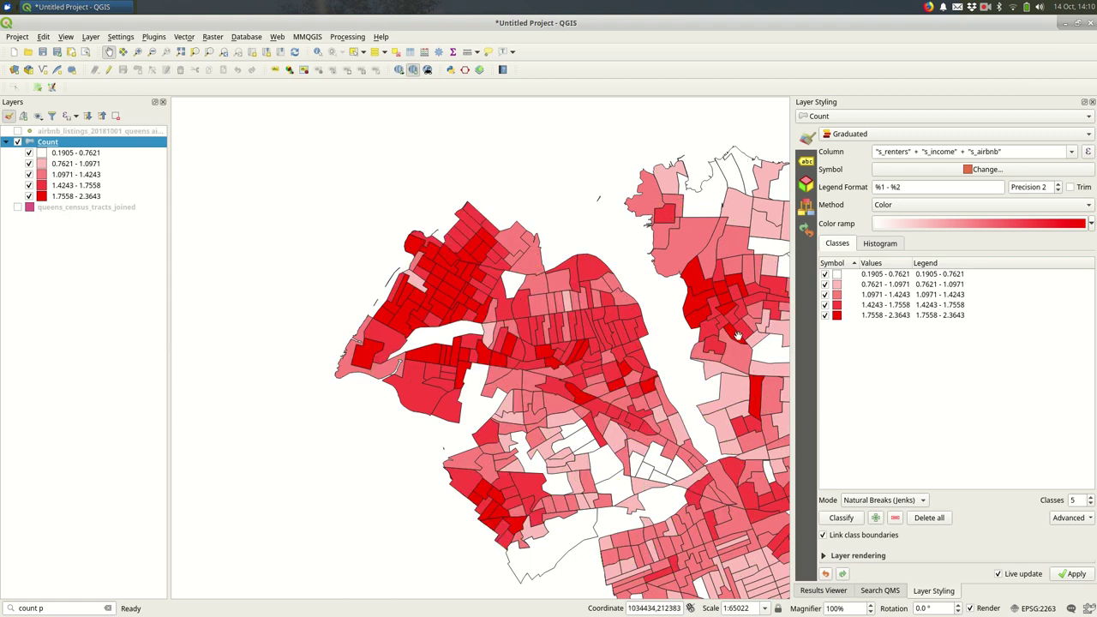
Identify census tract 59 on the map with the Identify Features tool
left_click(316, 53)
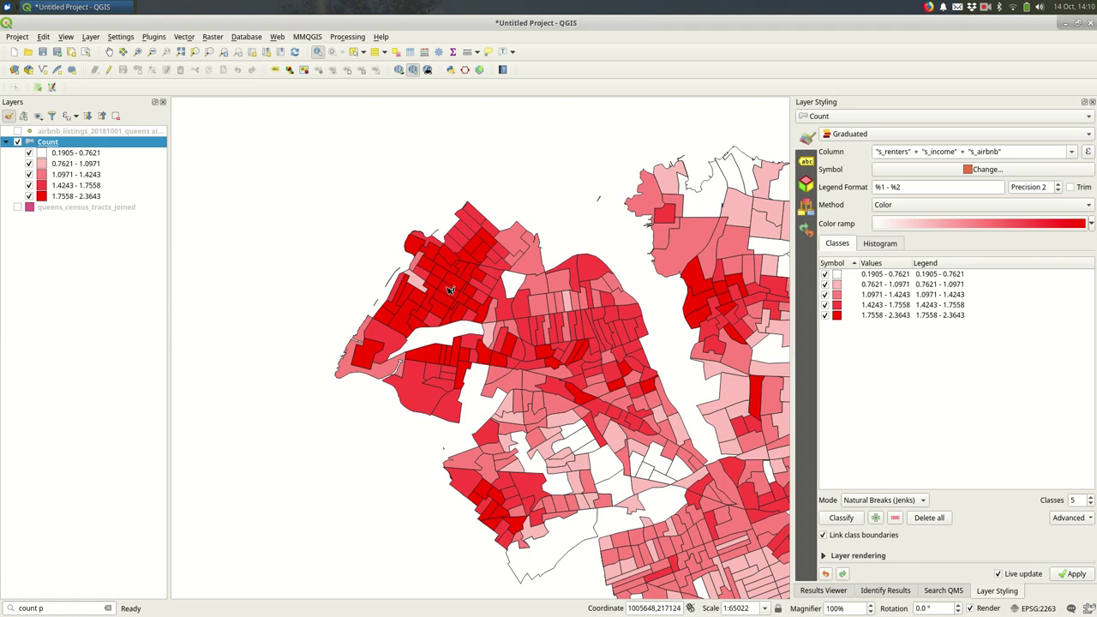
left_click(450, 289)
scroll(449, 290, "up", 2)
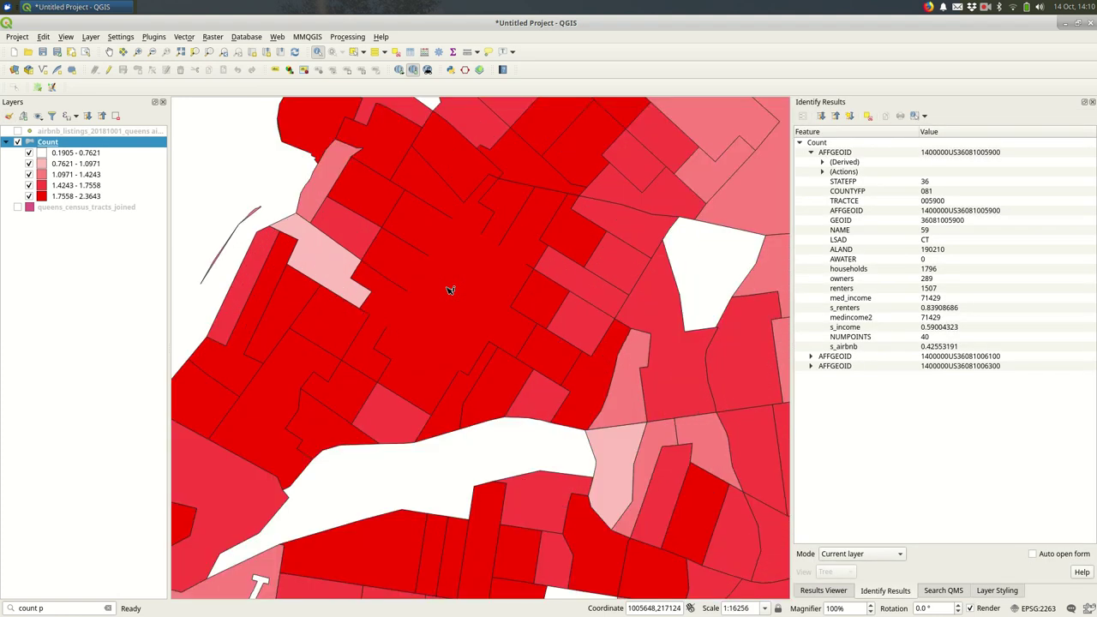
left_click(450, 291)
left_click(446, 335)
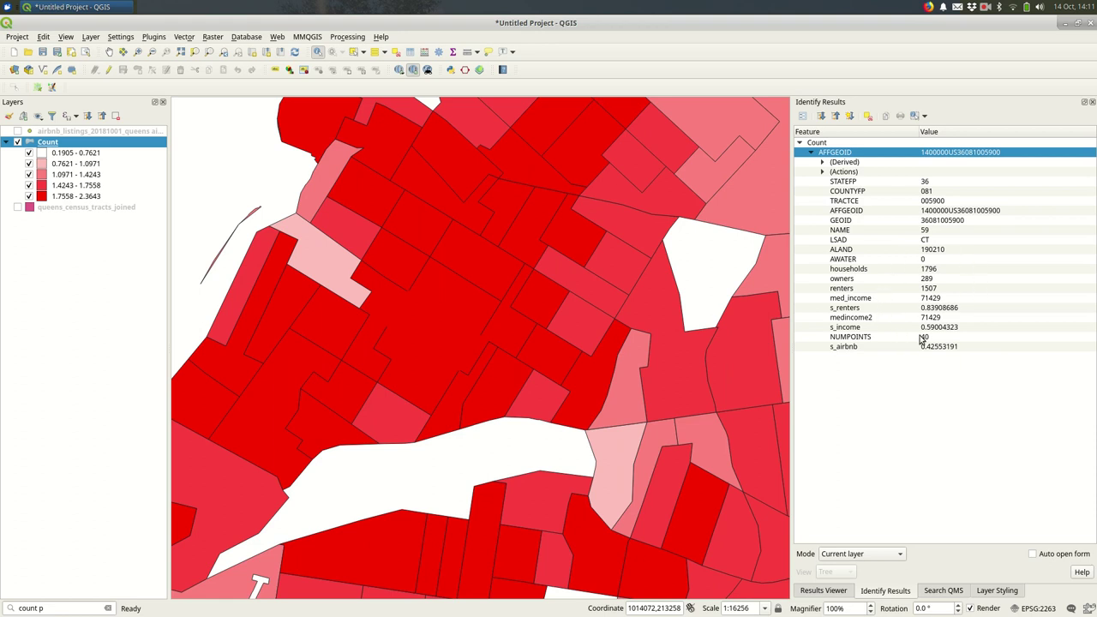
Highlight tract 59's s_renters 0.83908686, s_income 0.59004323 and s_airbnb 0.42553191 rows
left_click(921, 308)
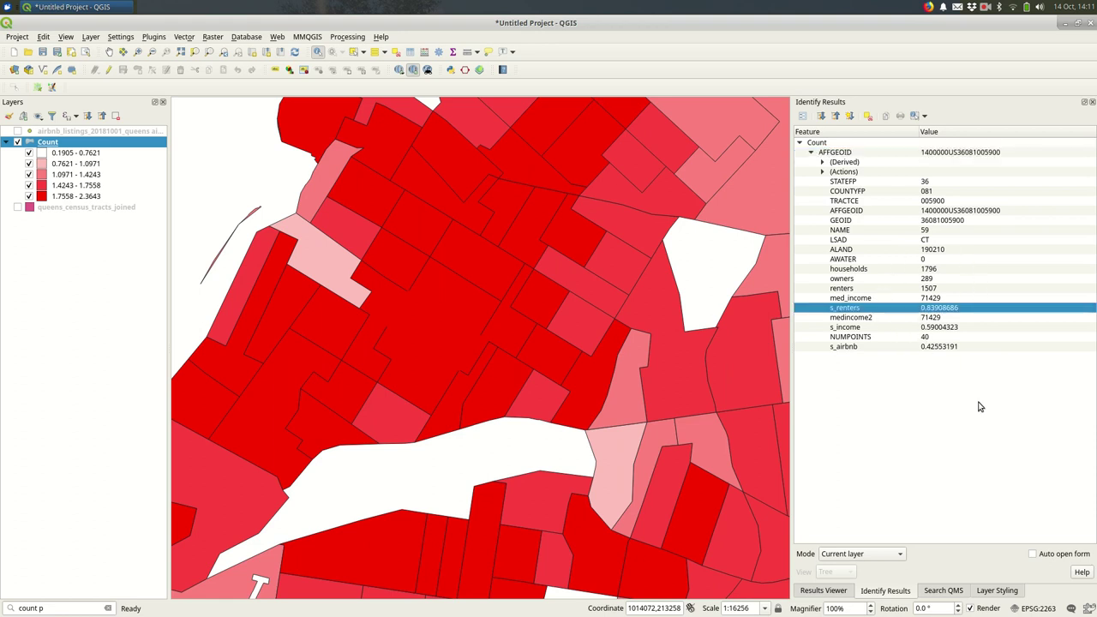
left_click(972, 327)
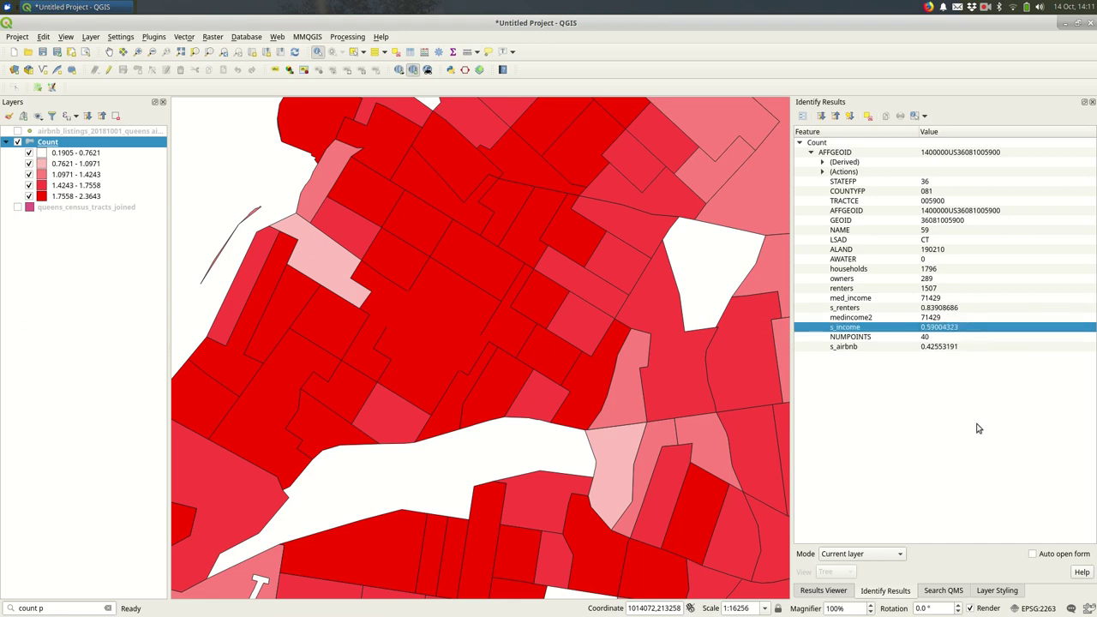
left_click(959, 348)
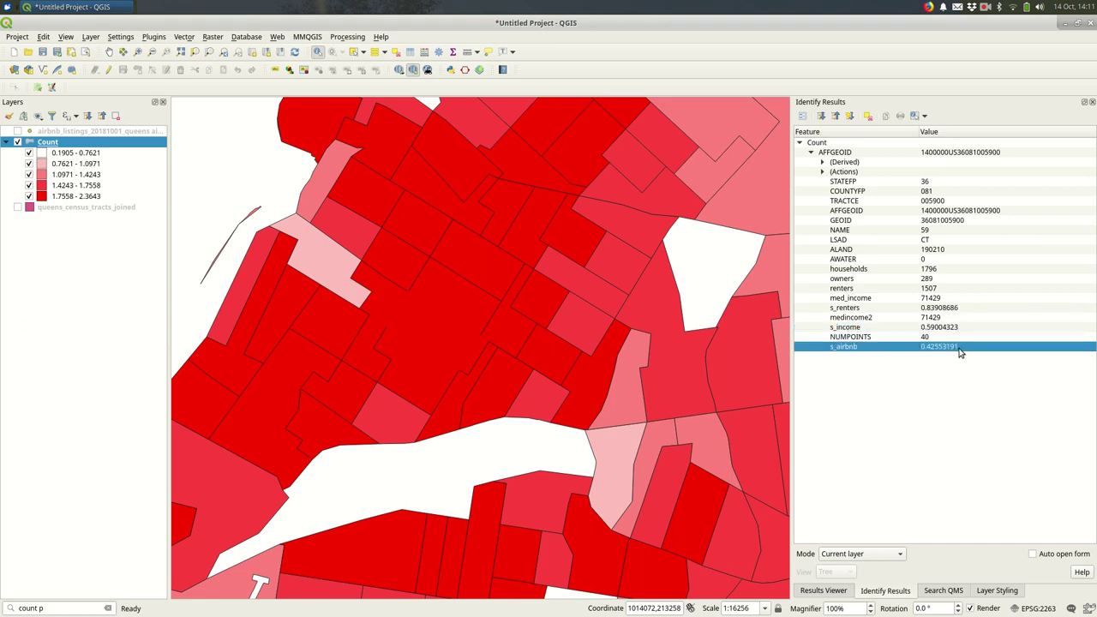
left_click(983, 311)
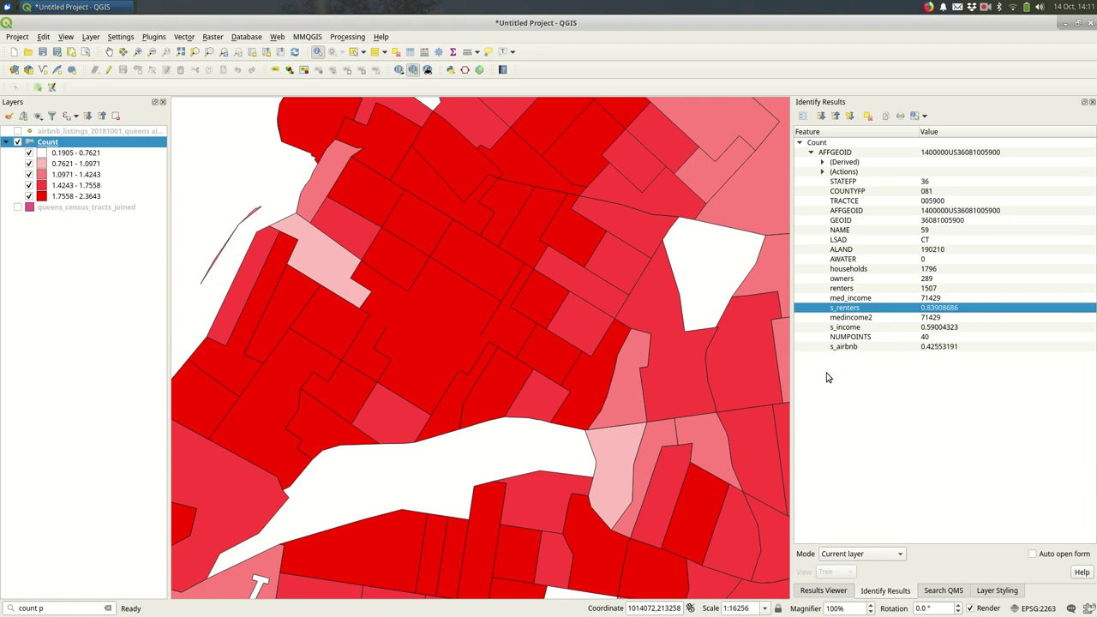
scroll(708, 405, "down", 3)
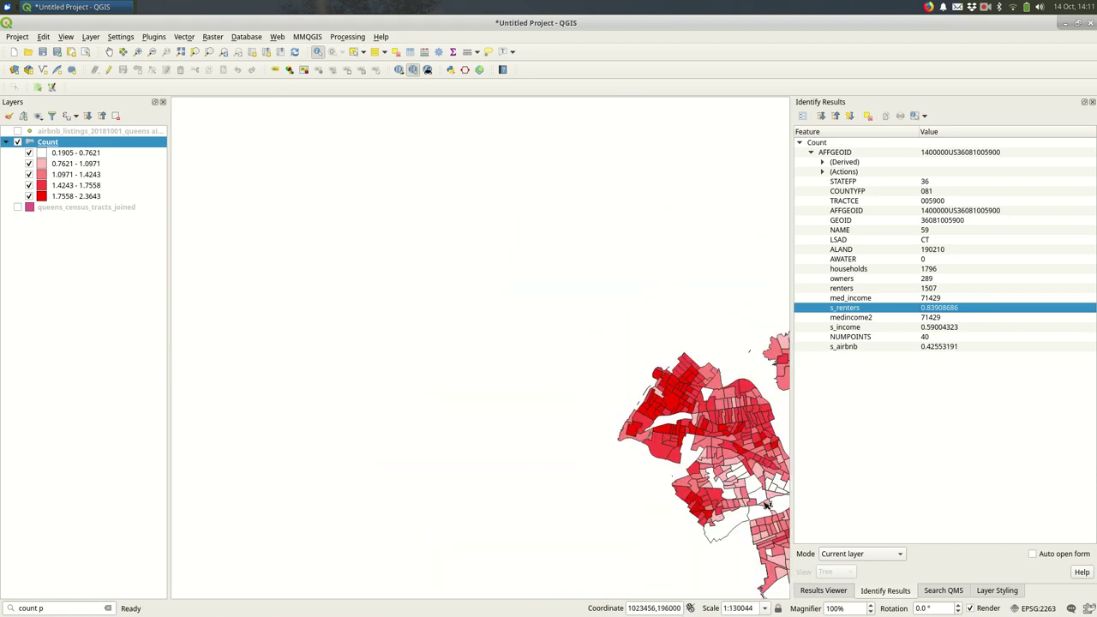
Identify tract 663 and highlight its s_renters 0.14195584, s_income 0.39973624 and s_airbnb 0.06382979
scroll(750, 514, "up", 2)
left_click(676, 397)
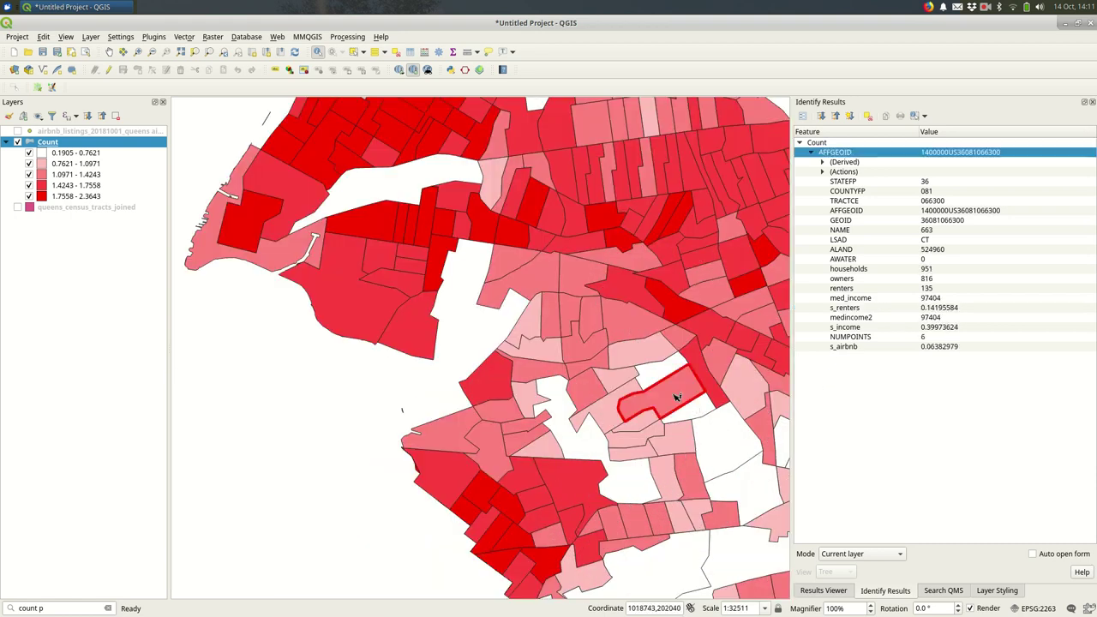
left_click(961, 311)
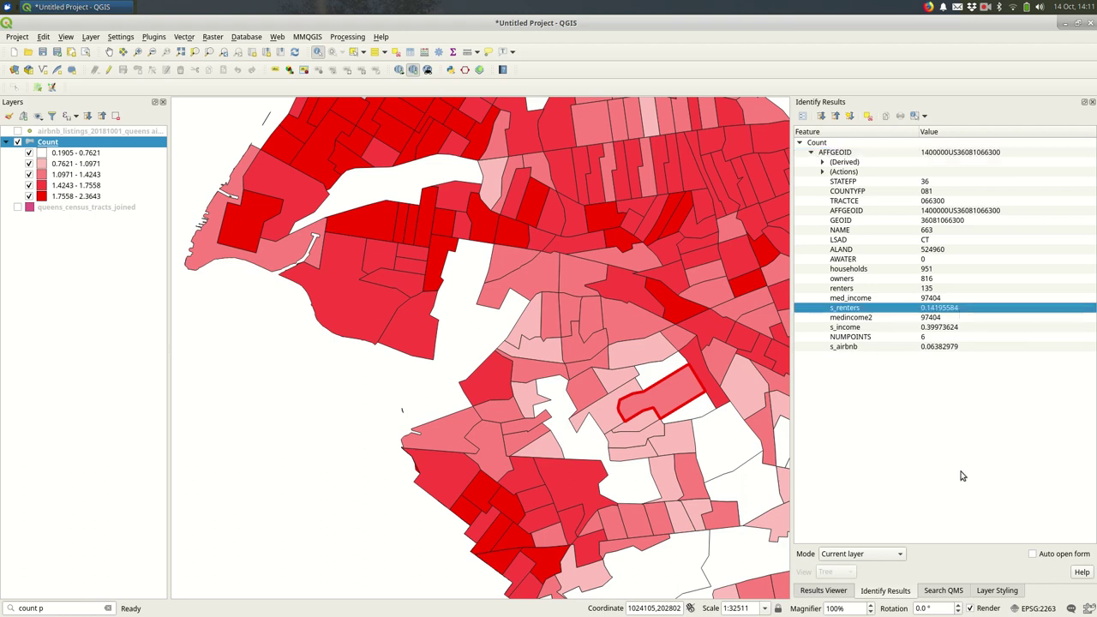
left_click(965, 328)
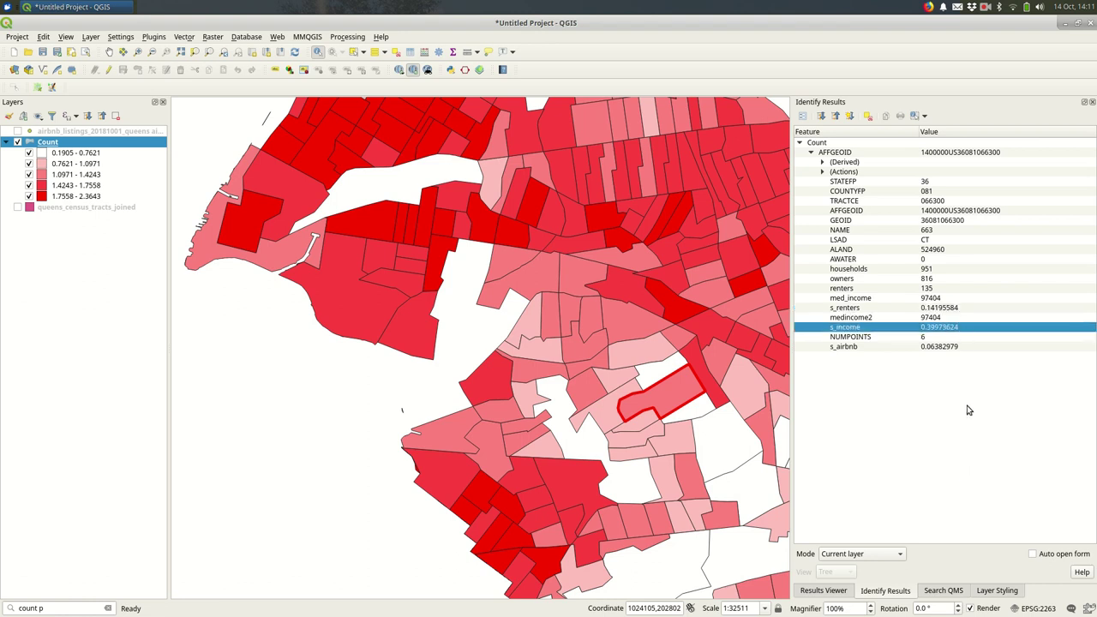
left_click(985, 346)
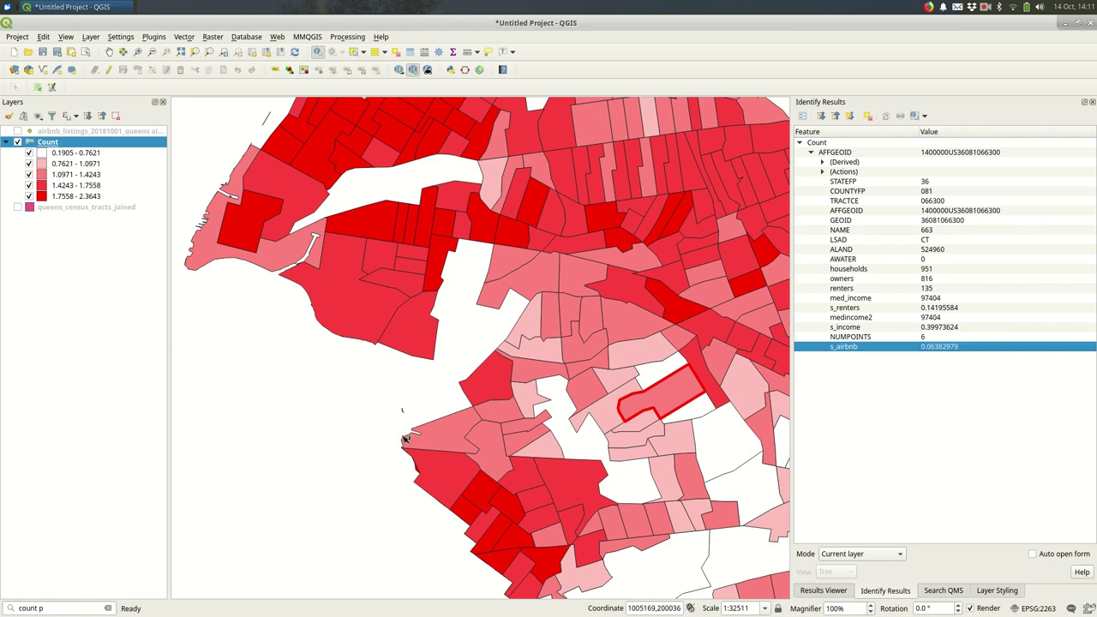
Zoom out and pan the map to bring the Rockaway peninsula into view
scroll(408, 440, "down", 1)
scroll(408, 439, "down", 1)
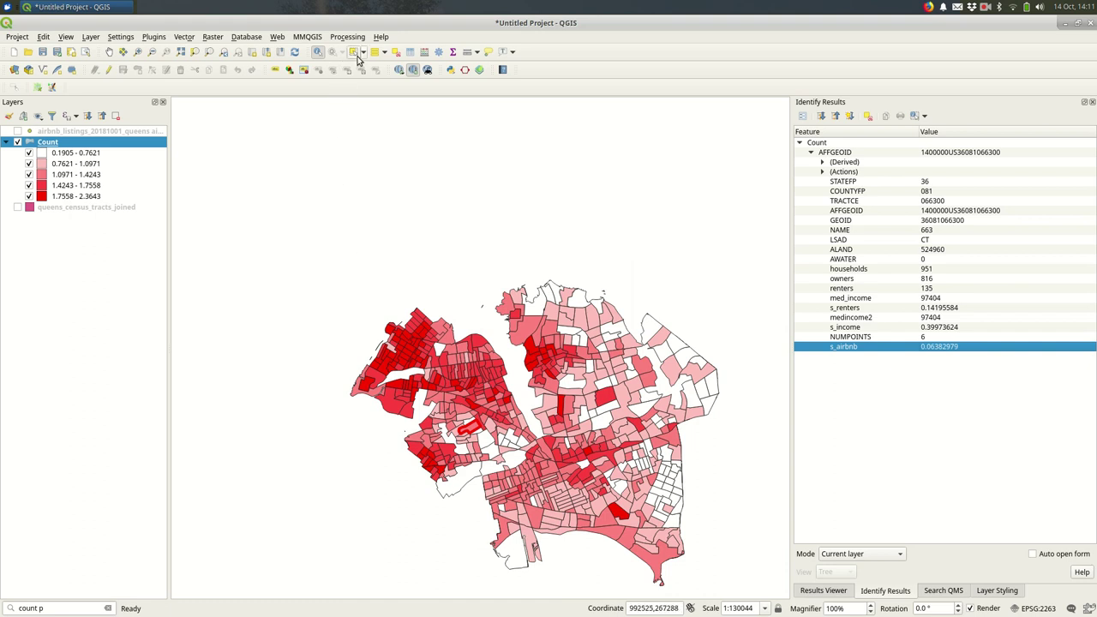
left_click(109, 52)
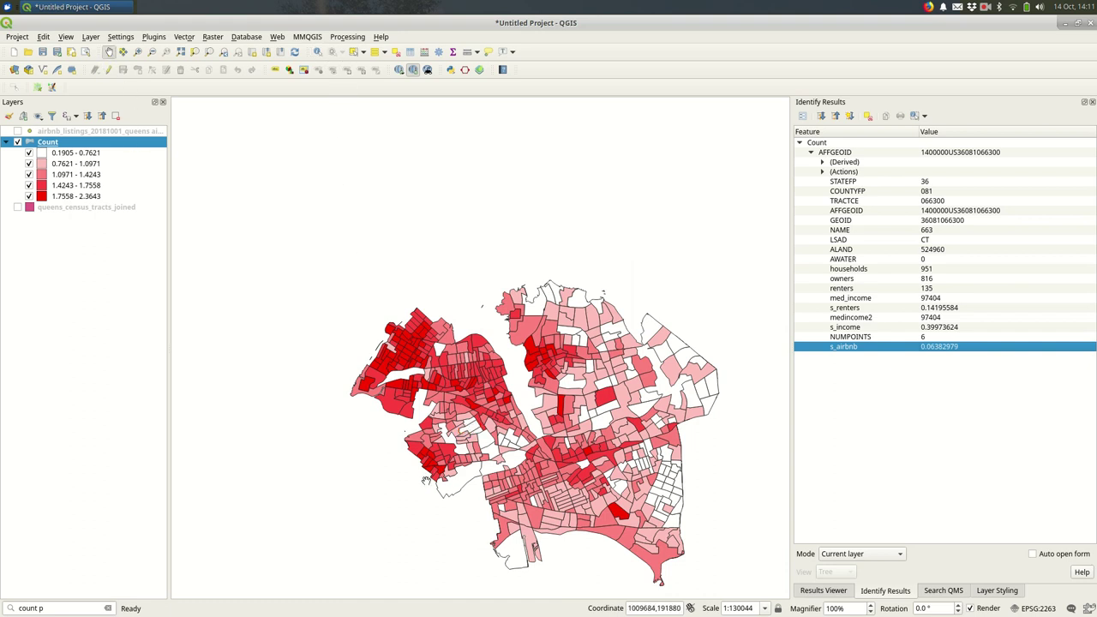
left_click_drag(411, 504, 330, 342)
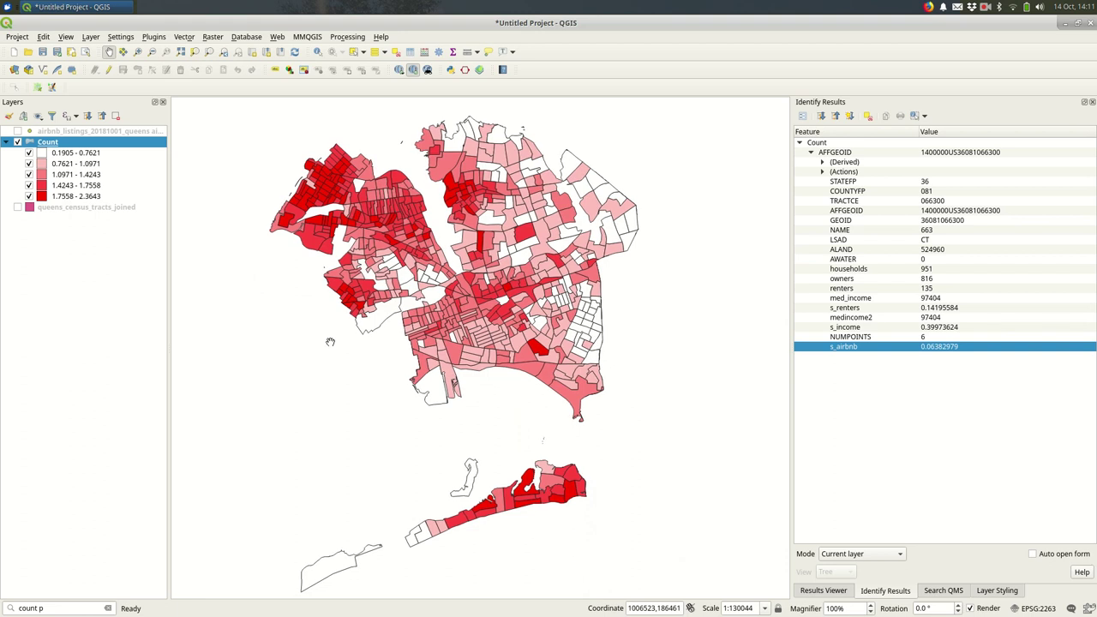
Open the Count layer's graduated column expression and remove the leading space
left_click(978, 593)
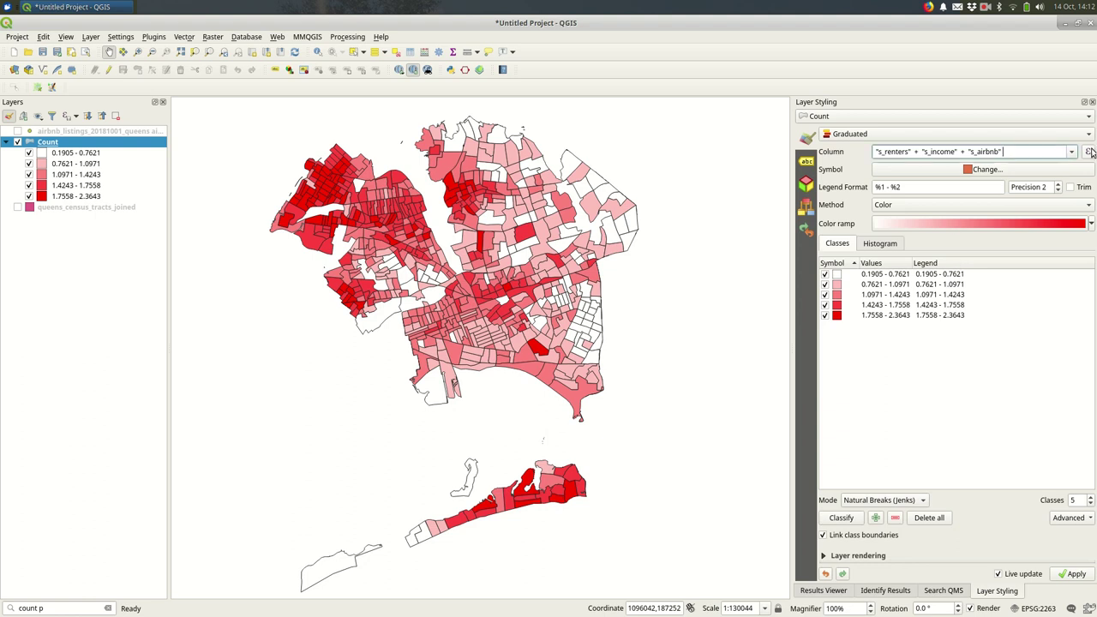
left_click(1087, 151)
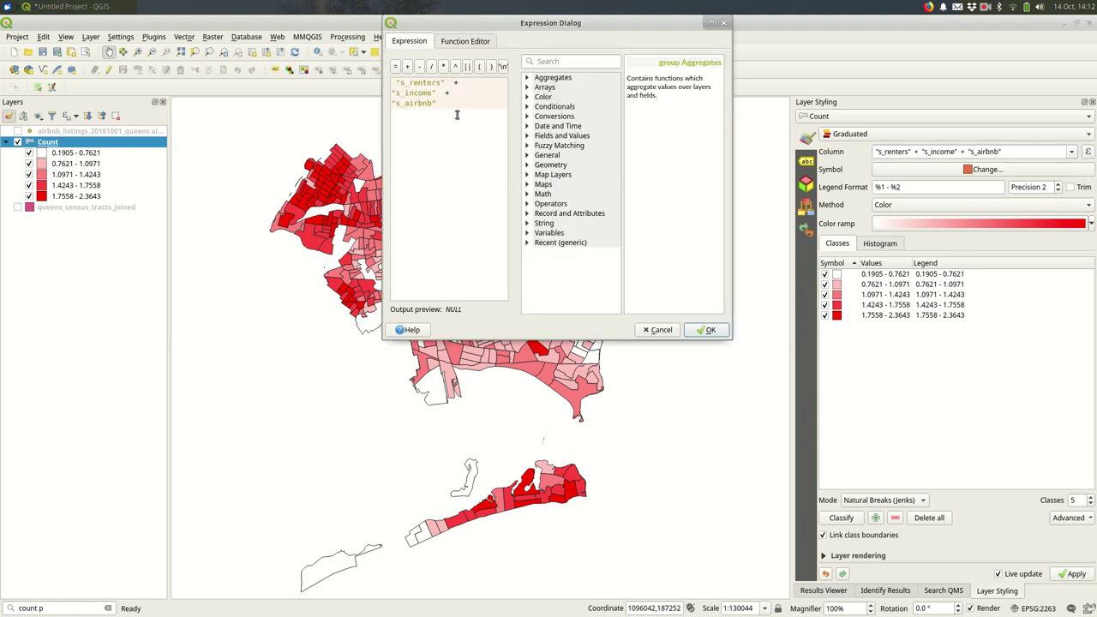
key("BackSpace")
left_click_drag(470, 23, 769, 194)
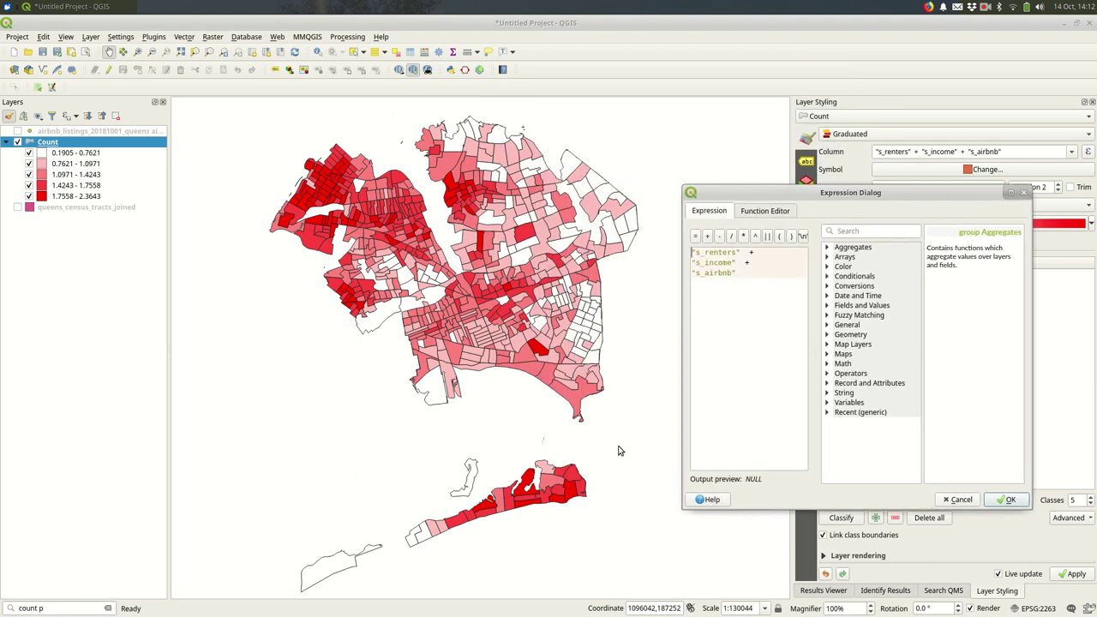
Weight s_airbnb fivefold and reclassify, giving classes from 0.1933 to 6.0005
key("Down")
key("Down")
type("( 5 +")
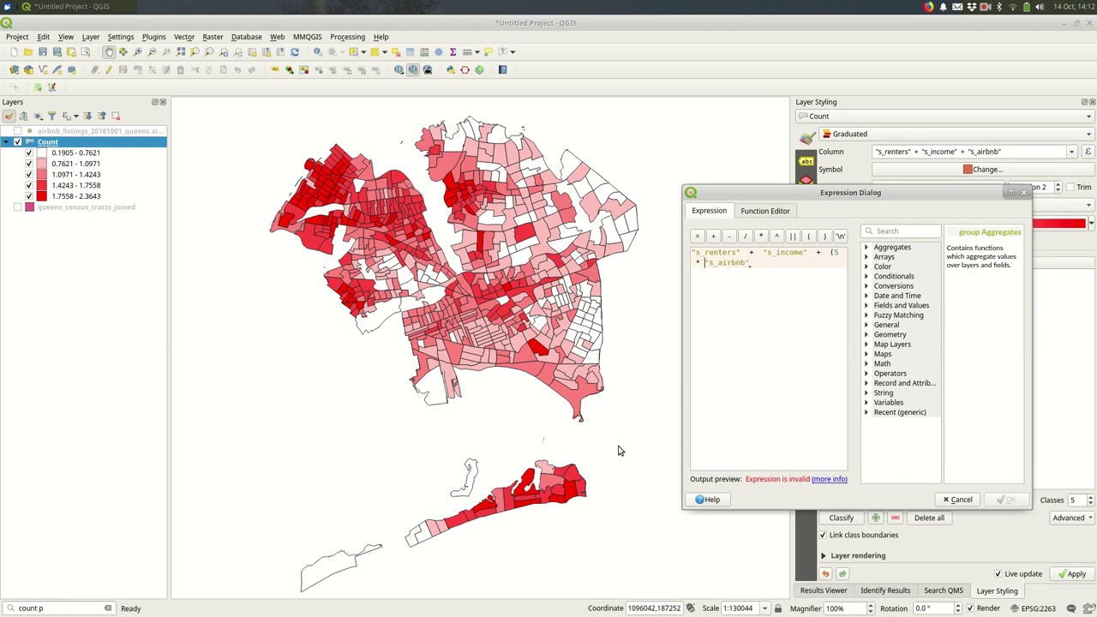
type(" )")
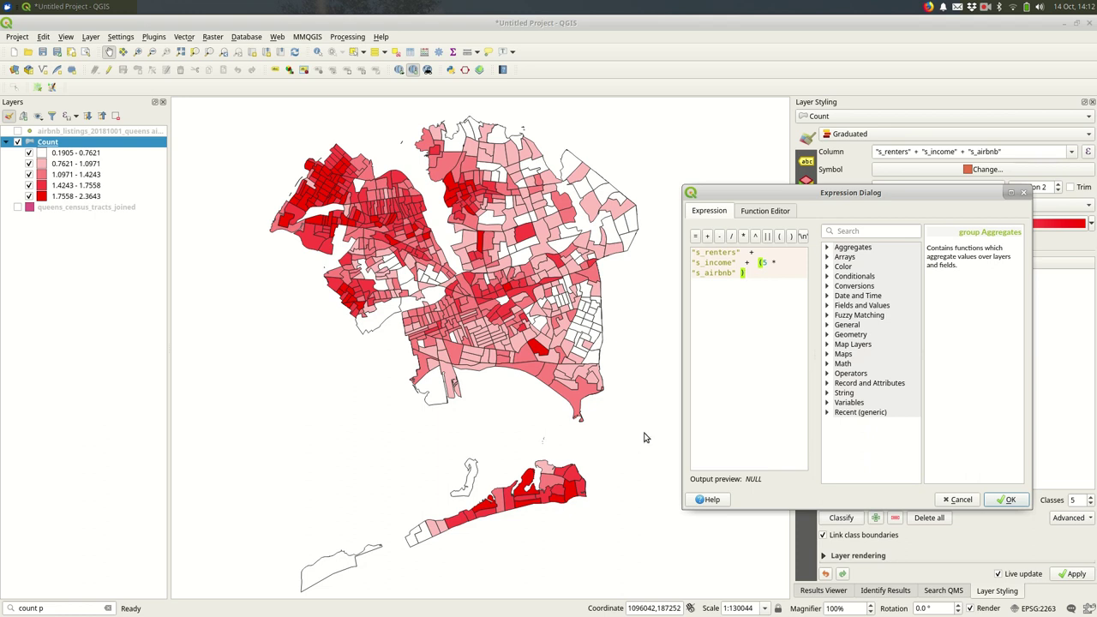
left_click(1012, 506)
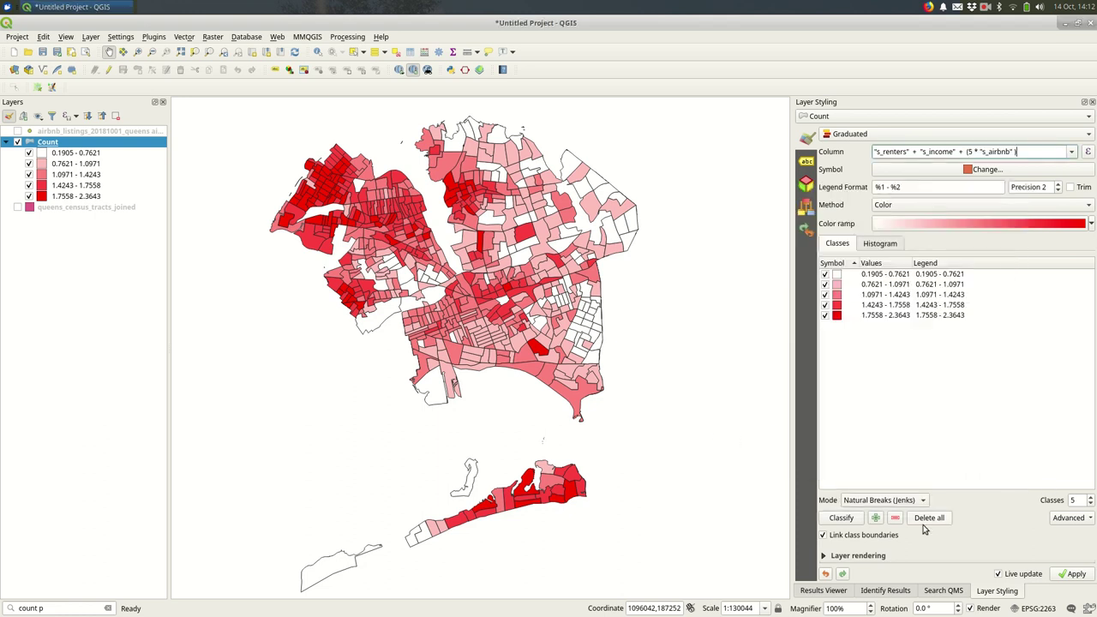
left_click(841, 517)
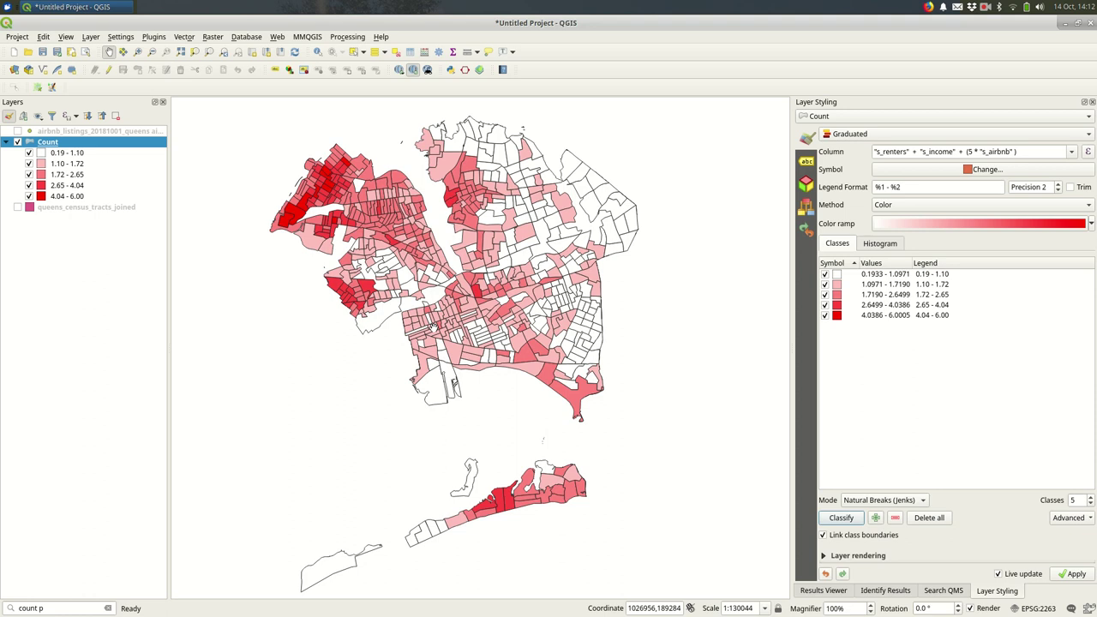
Turn on the airbnb_listings points over the red risk-index tracts and pan across the dense area
left_click(18, 131)
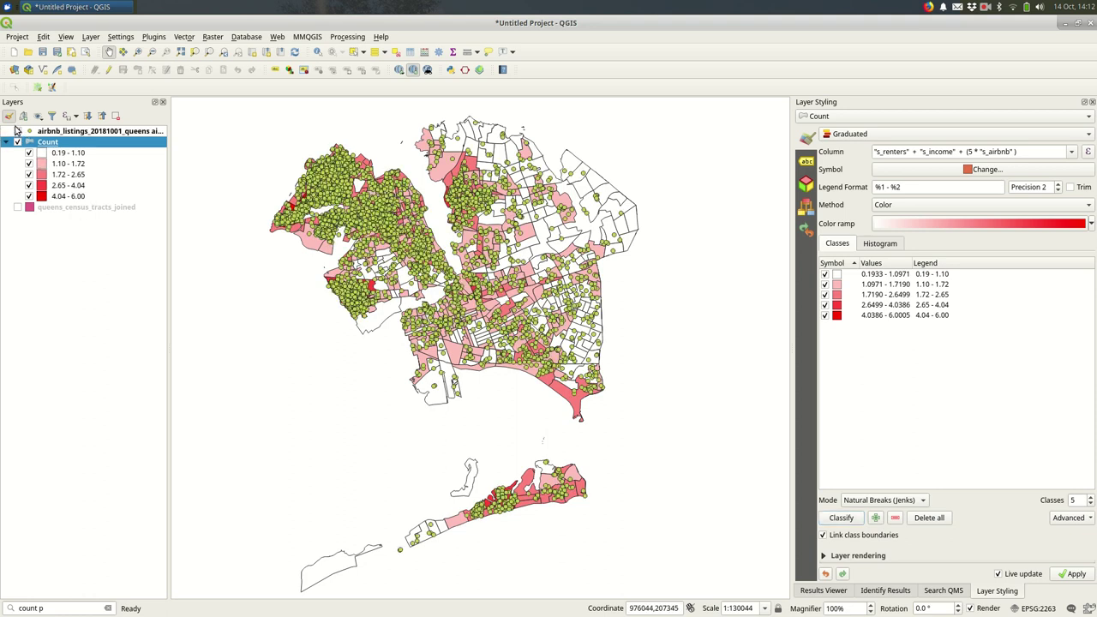
left_click(51, 130)
scroll(438, 210, "up", 2)
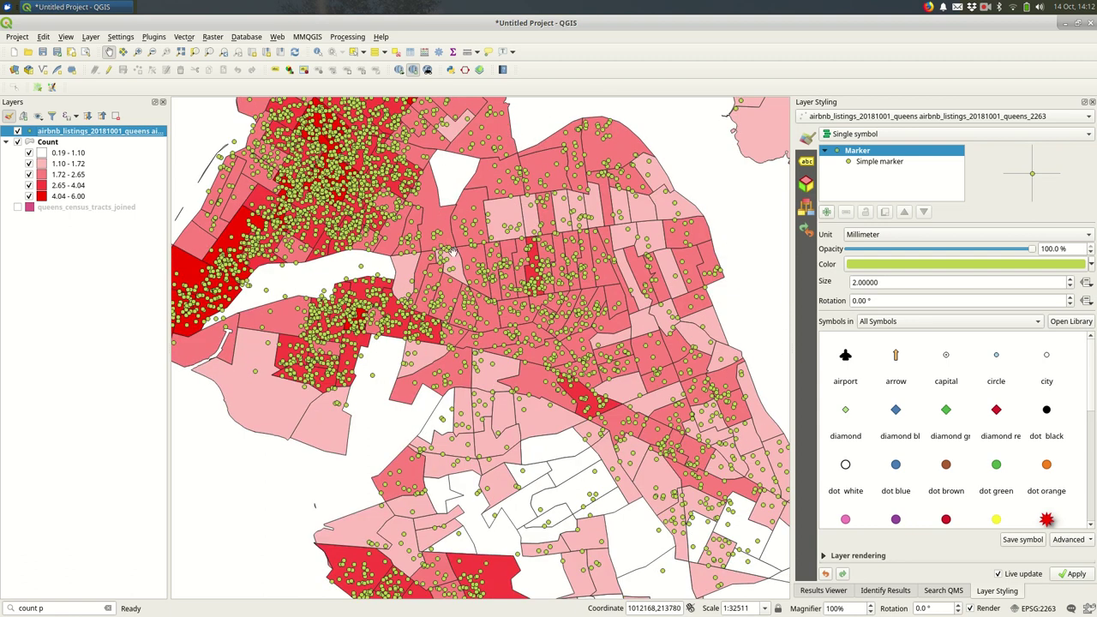
left_click_drag(633, 523, 431, 265)
scroll(421, 262, "down", 1)
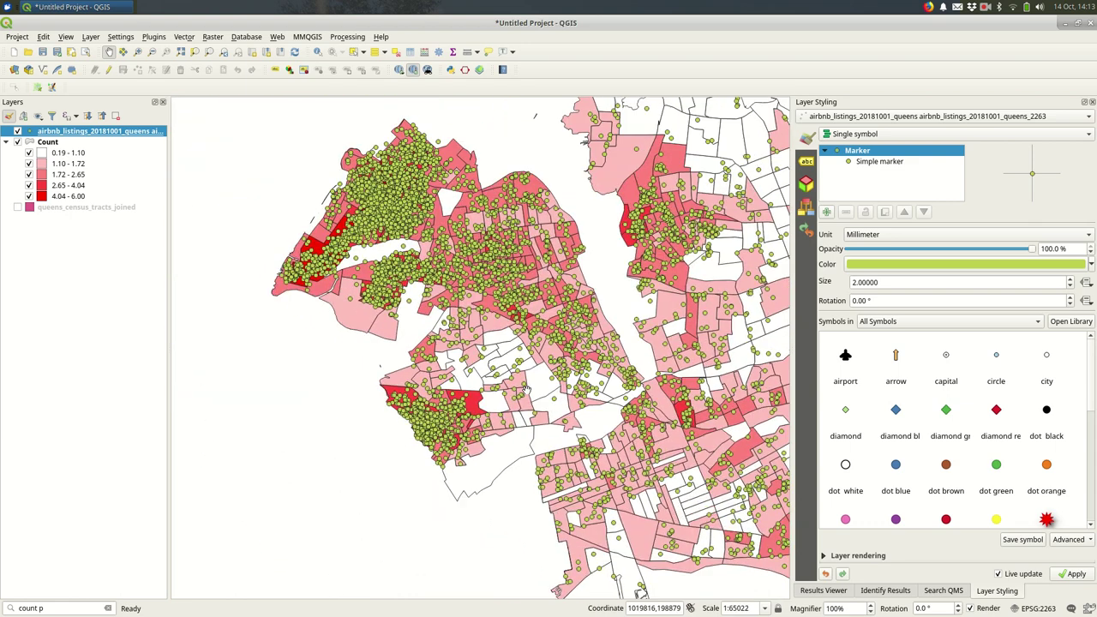
scroll(384, 265, "up", 2)
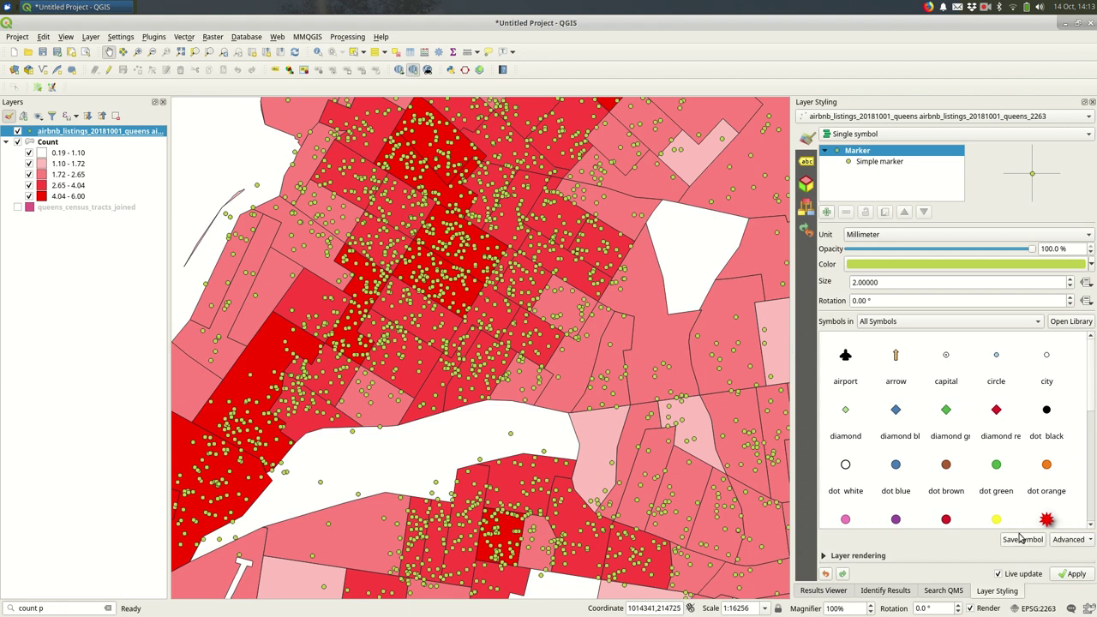
Review Count's weighted expression "s_renters" + "s_income" + (5 * "s_airbnb"), cancel unchanged, and recentre Queens
left_click(129, 142)
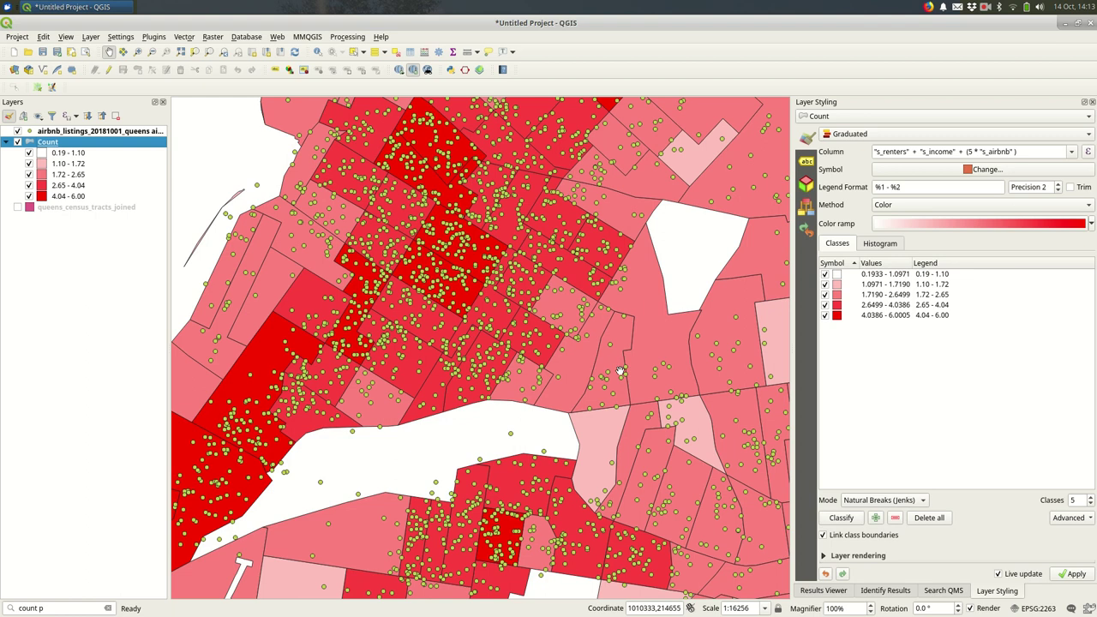
left_click(1087, 151)
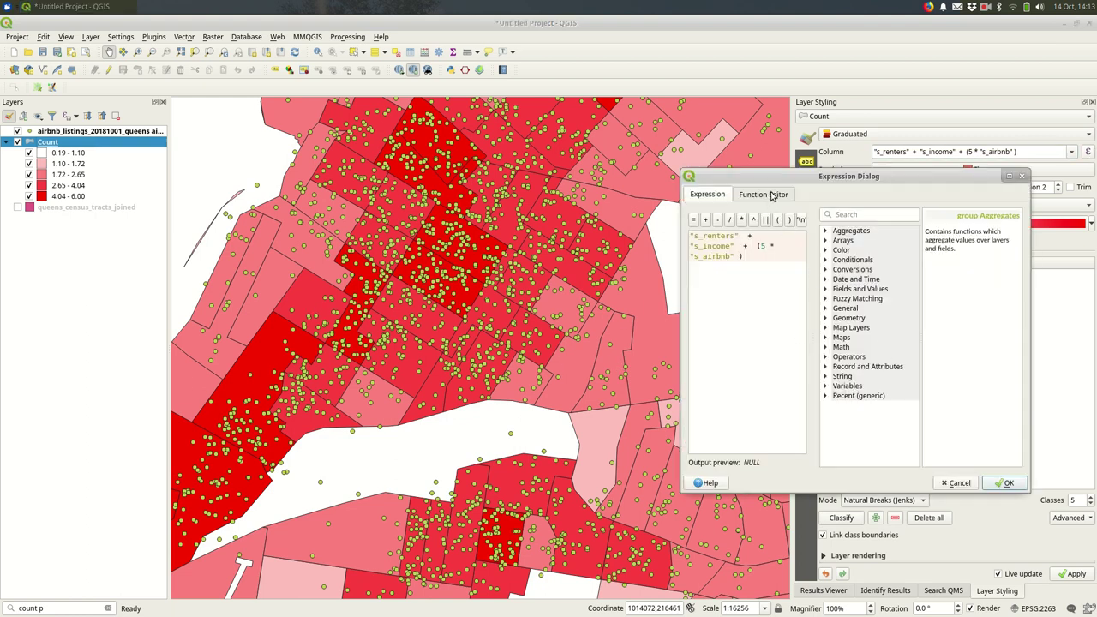
left_click_drag(775, 178, 504, 207)
left_click(486, 274)
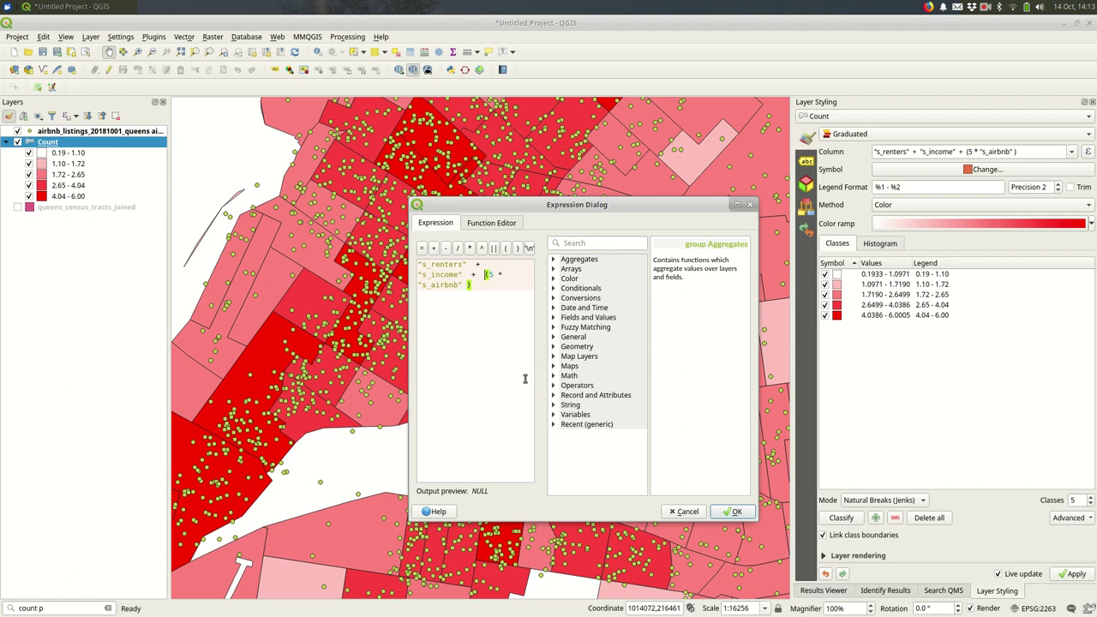
left_click(687, 511)
scroll(686, 458, "down", 3)
left_click_drag(546, 374, 355, 268)
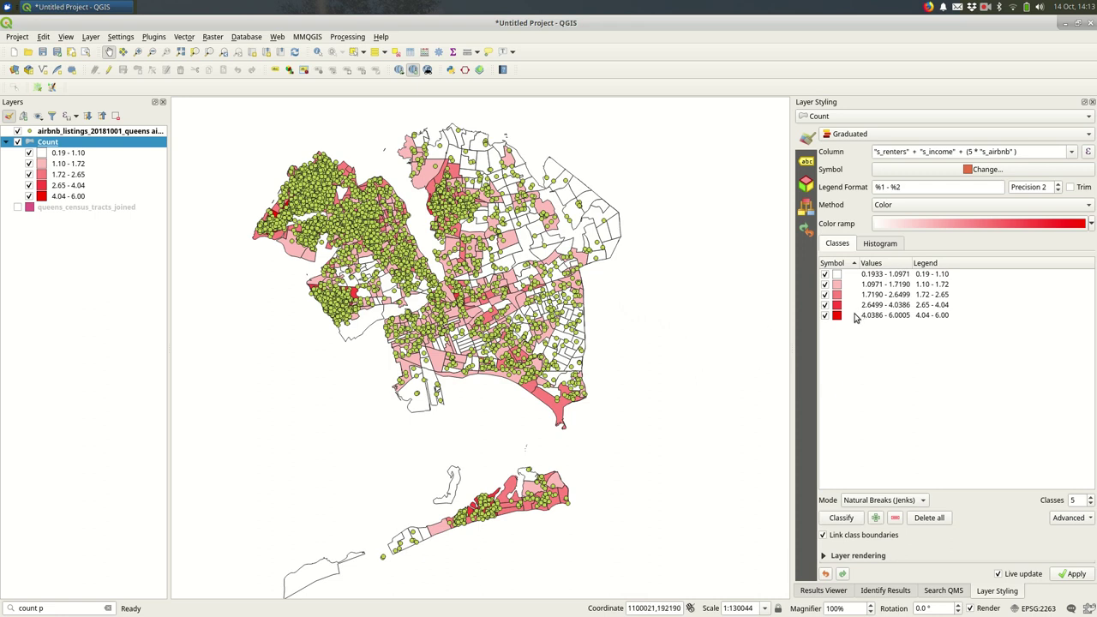
Switch the Count layer's renderer from Graduated to Single symbol
left_click(1042, 151)
left_click(1033, 135)
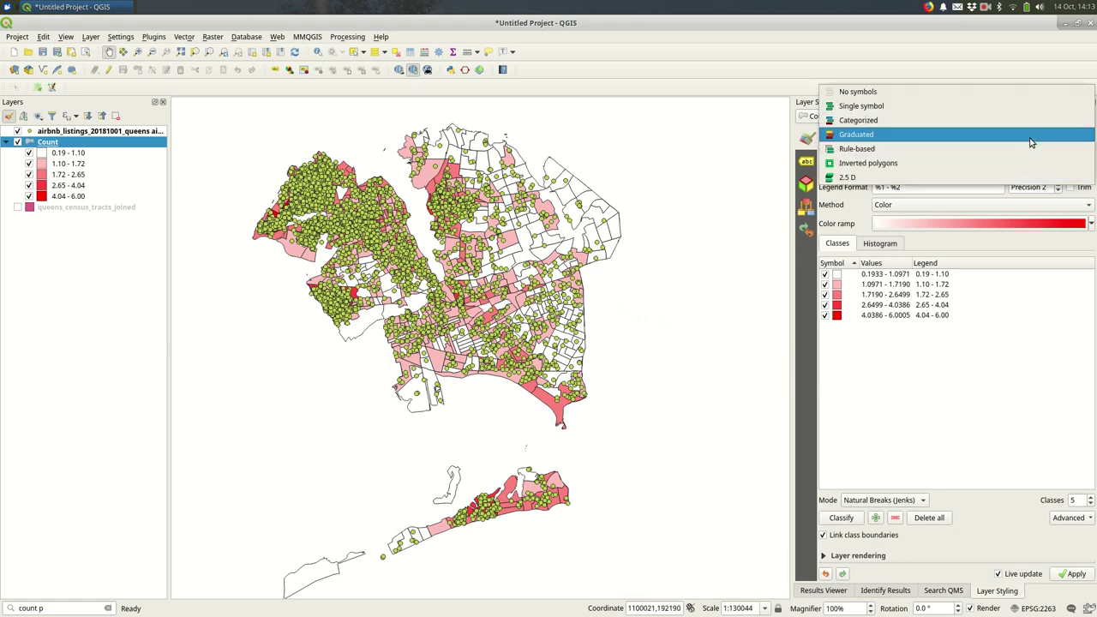
left_click(1040, 105)
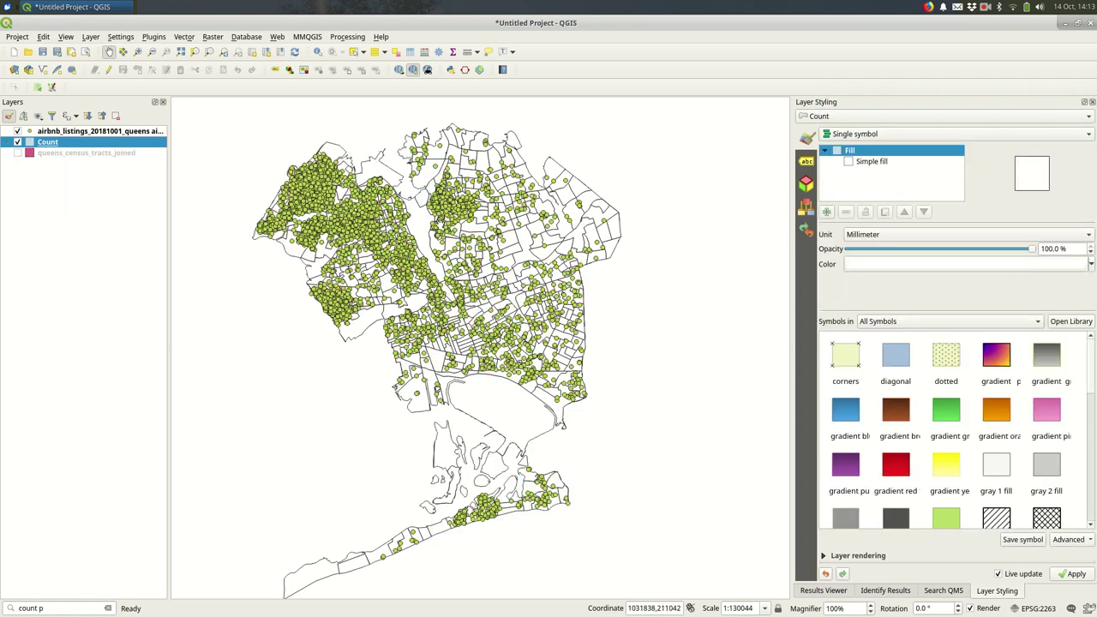
Identify tracts, finding bay tract 071600 with 0 households and blank s_renters and s_income
left_click(317, 52)
left_click(371, 270)
left_click(423, 229)
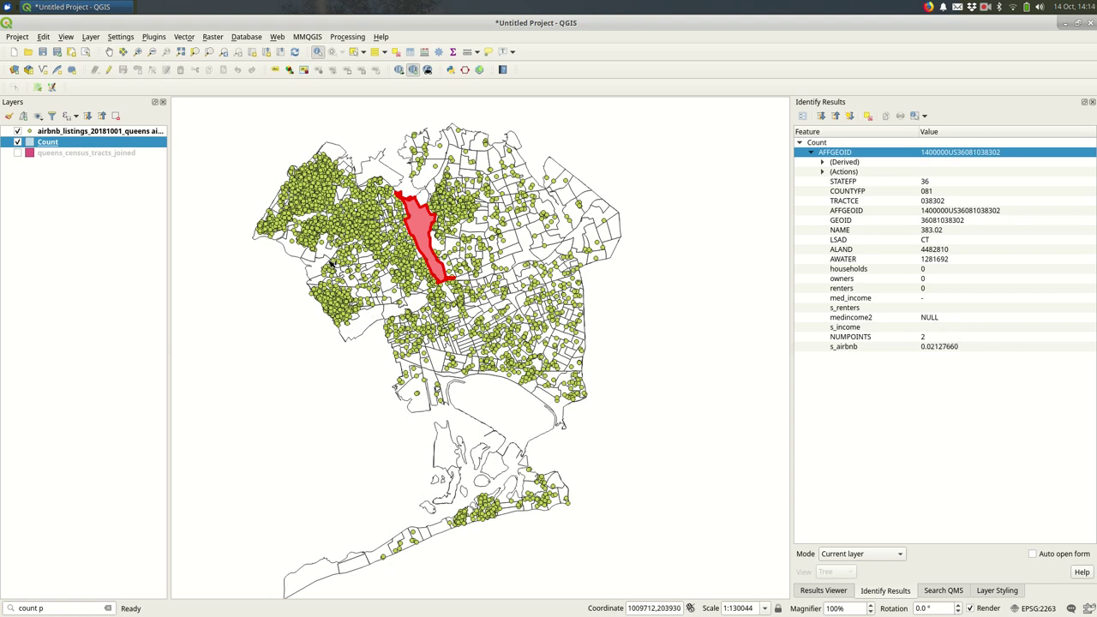
left_click(514, 421)
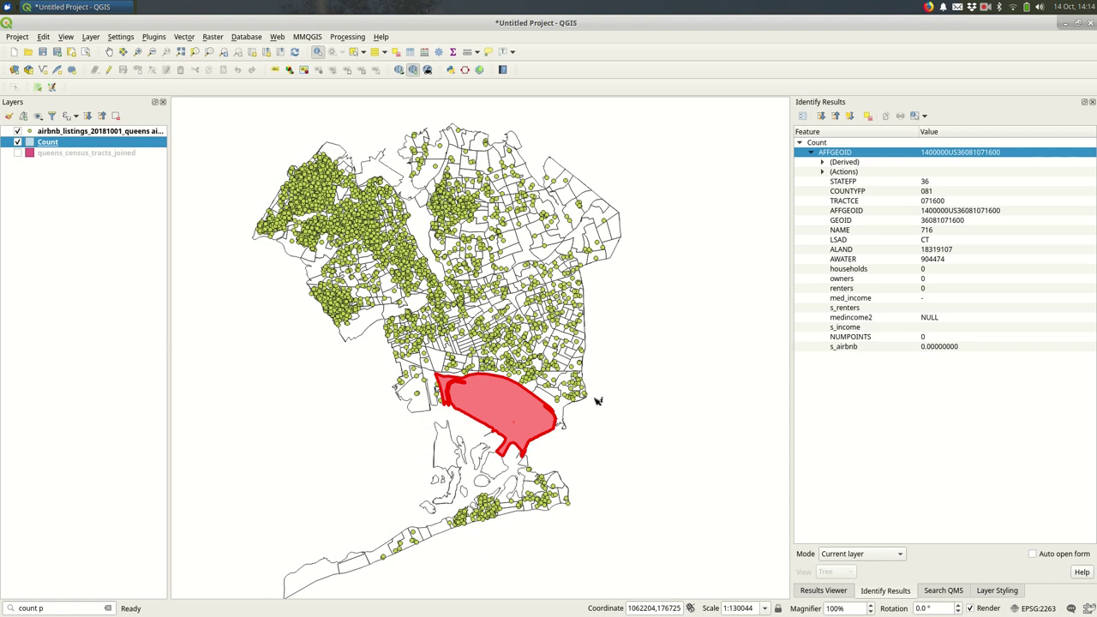
left_click(949, 330)
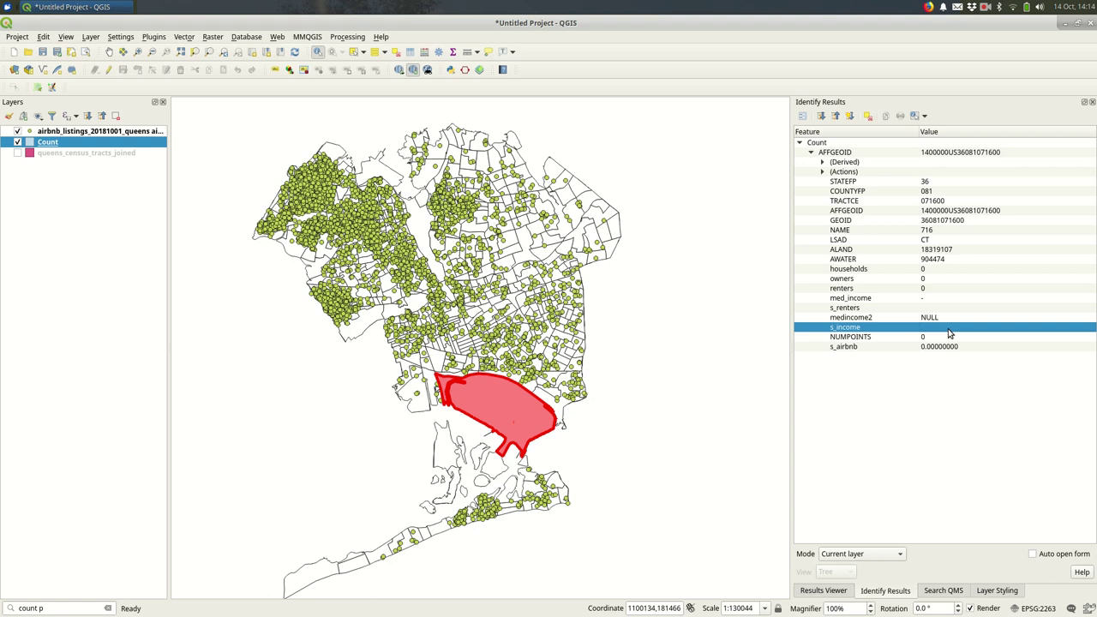
left_click(942, 308)
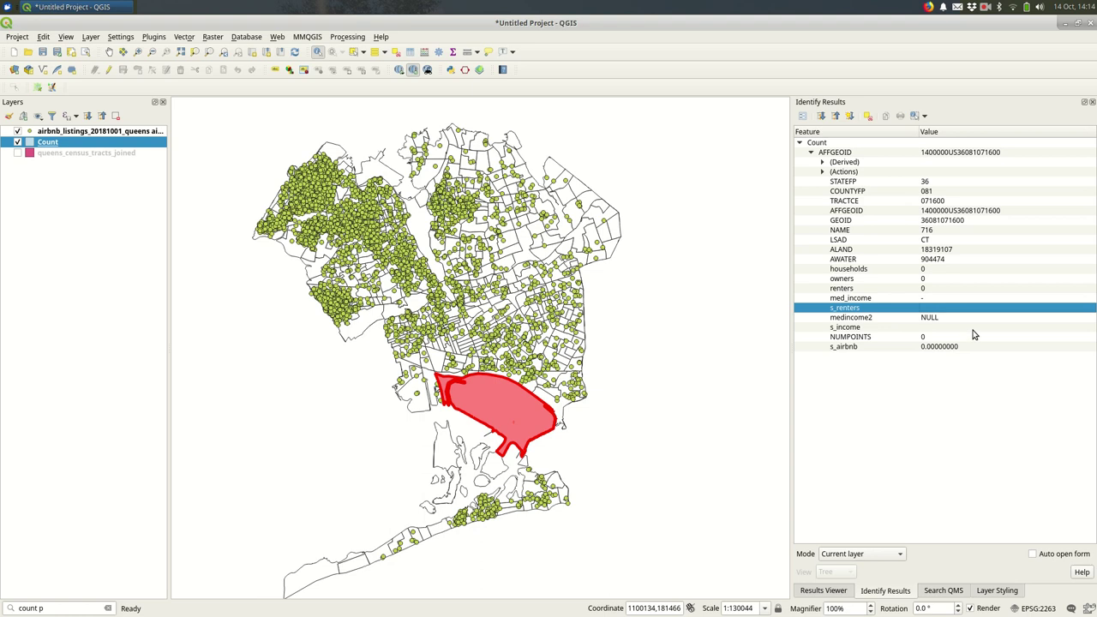
Show queens_census_tracts_joined beneath Count and switch Count back to a Graduated renderer
left_click(18, 153)
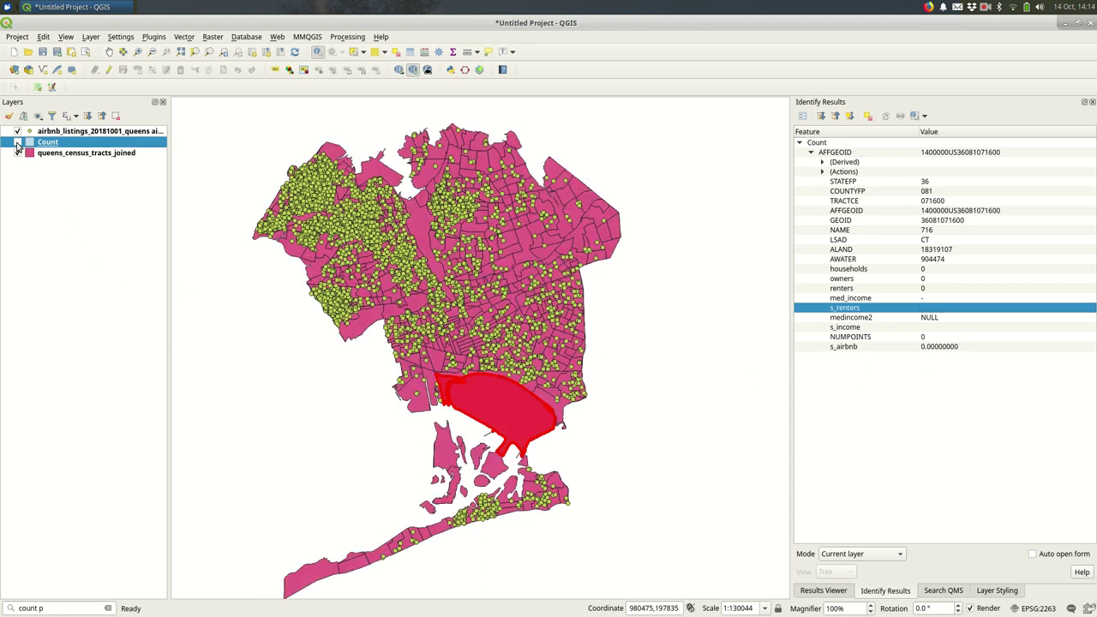
left_click(18, 142)
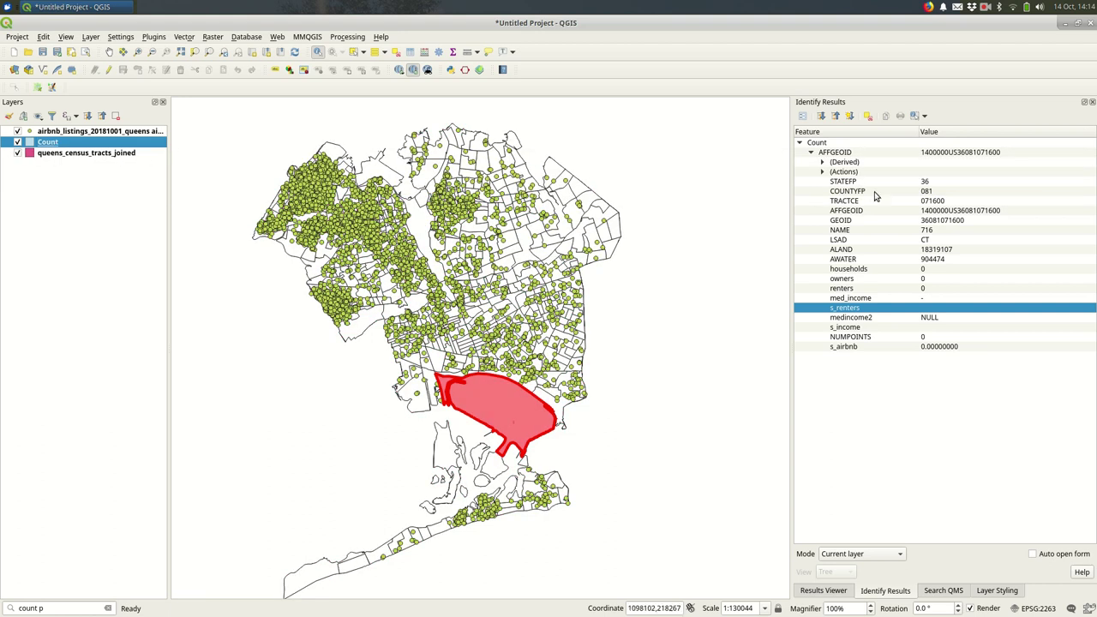
left_click(984, 592)
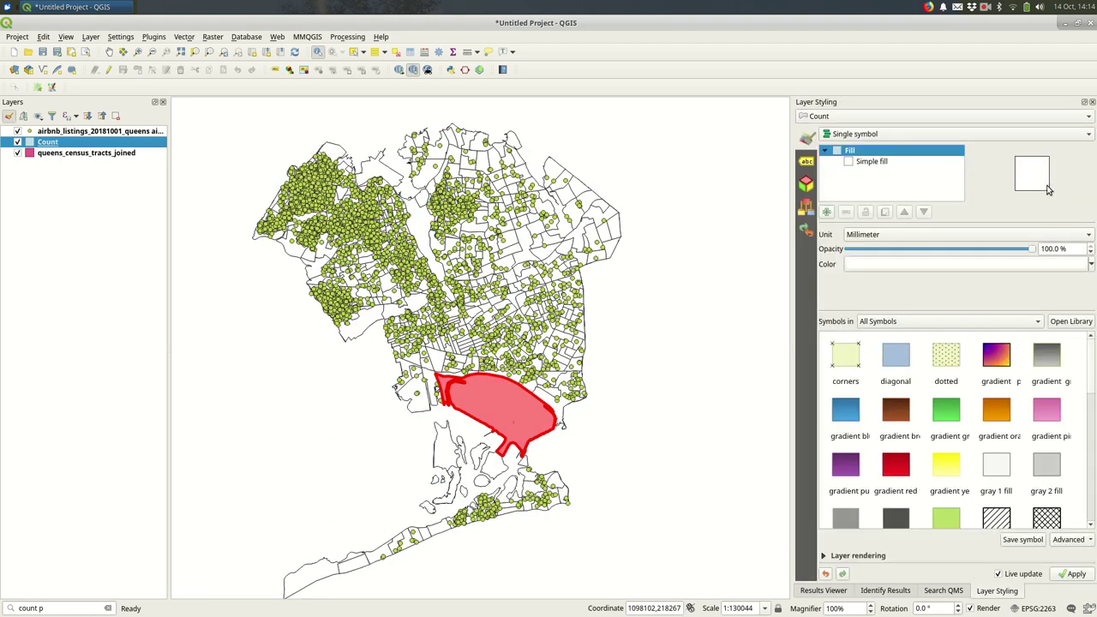
left_click(1067, 139)
left_click(1068, 163)
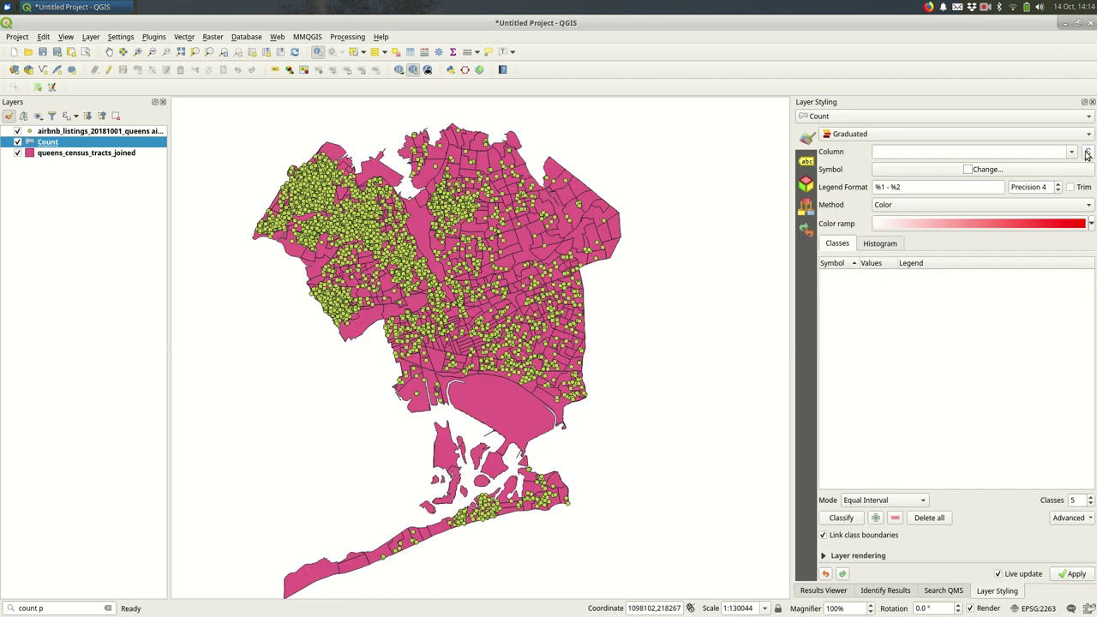
Classify Count on the recent weighted risk-index expression using Natural Breaks (Jenks)
left_click(1087, 152)
left_click(551, 409)
double_click(581, 420)
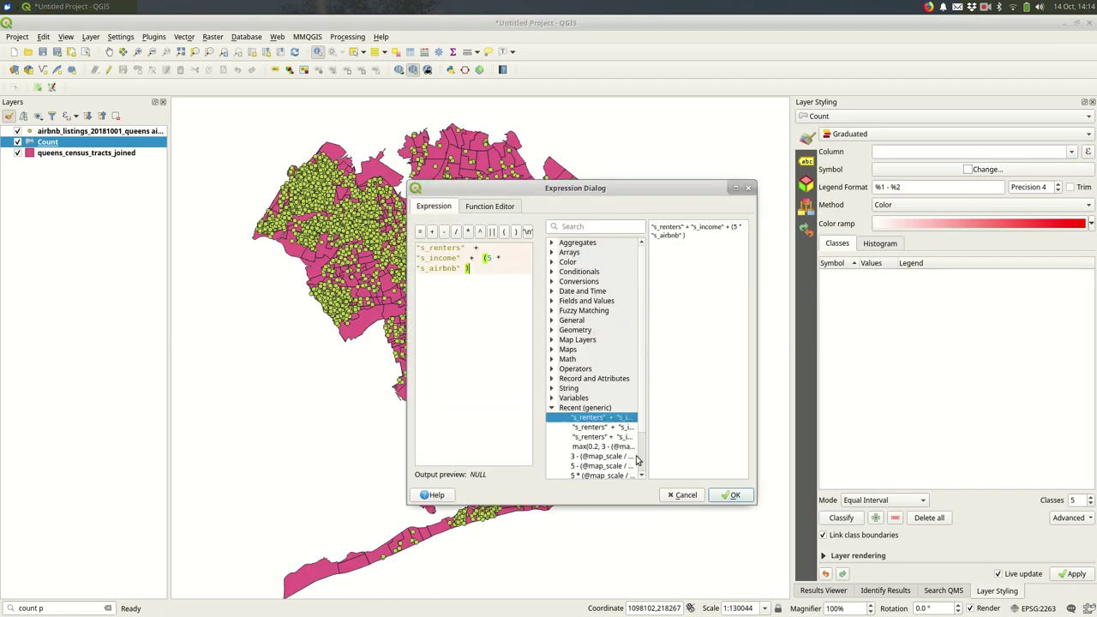
left_click(725, 495)
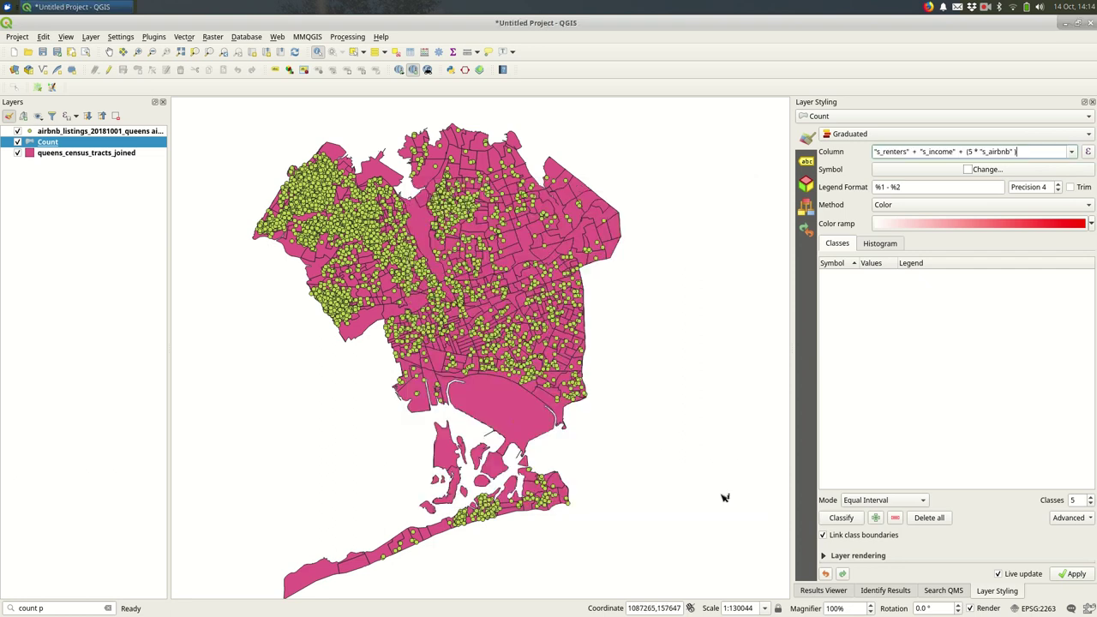
left_click(859, 504)
left_click(863, 529)
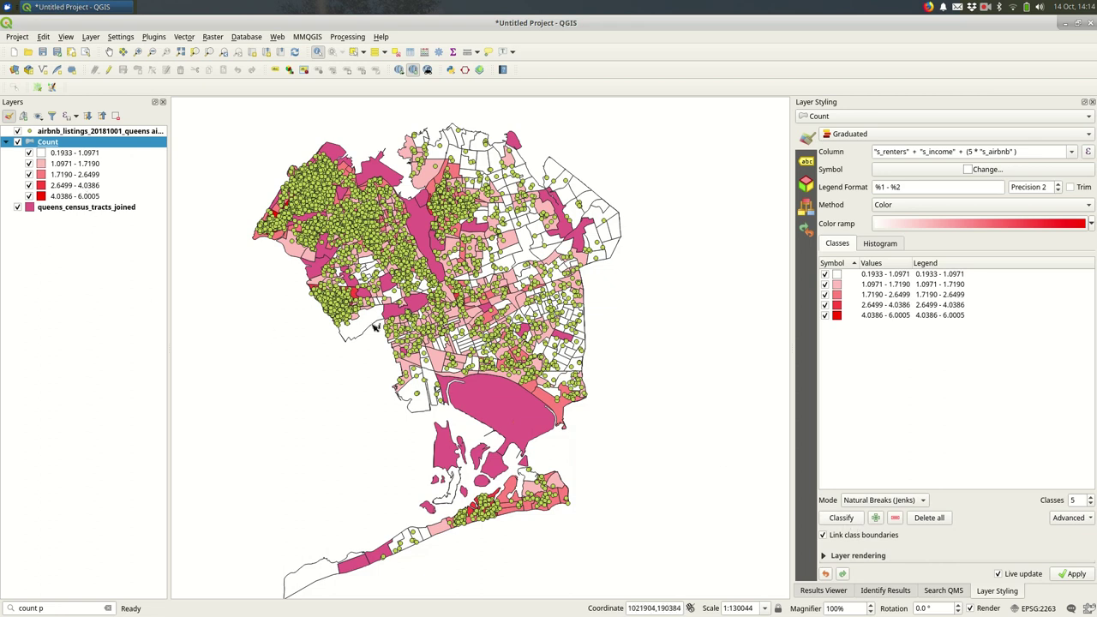
Give queens_census_tracts_joined a single light grey #ebebeb fill instead of pink
left_click(53, 210)
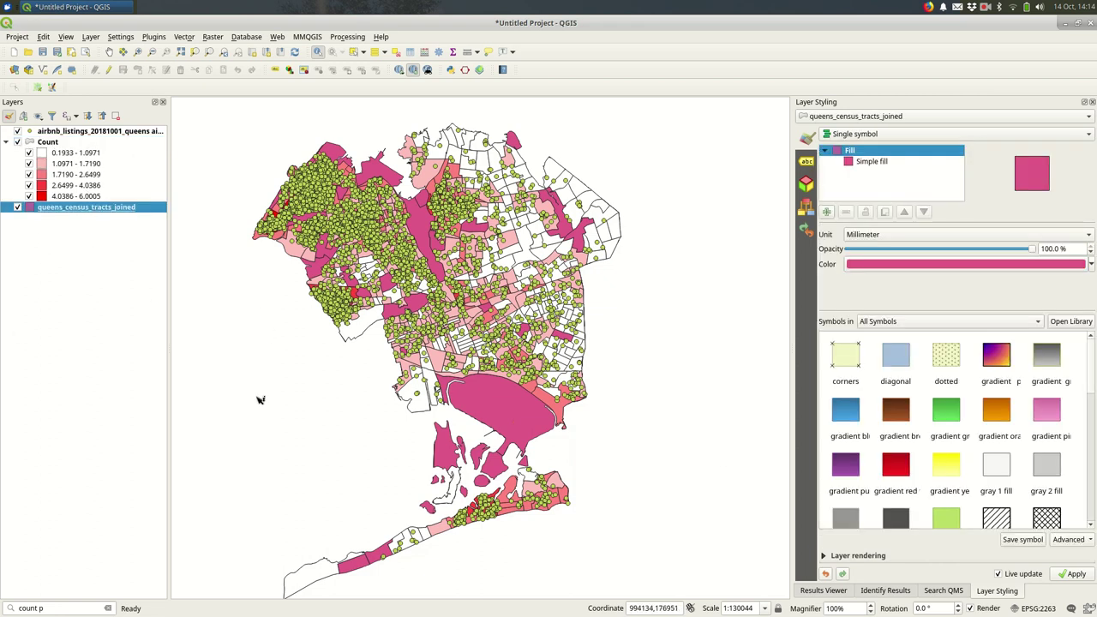
left_click(930, 135)
left_click(933, 139)
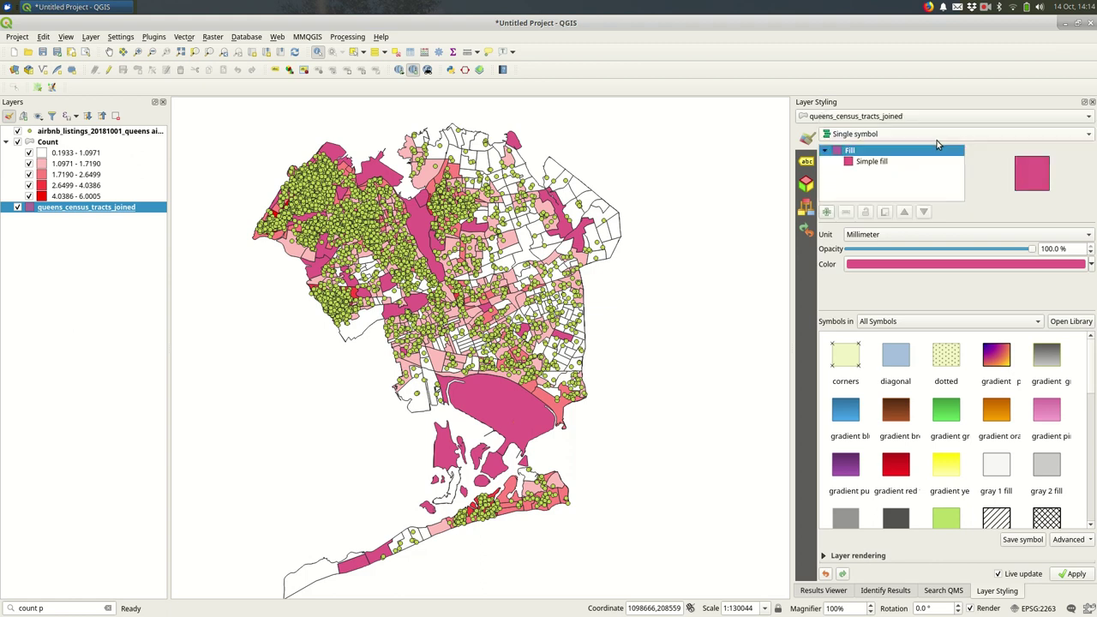
left_click(937, 267)
left_click_drag(968, 245, 887, 257)
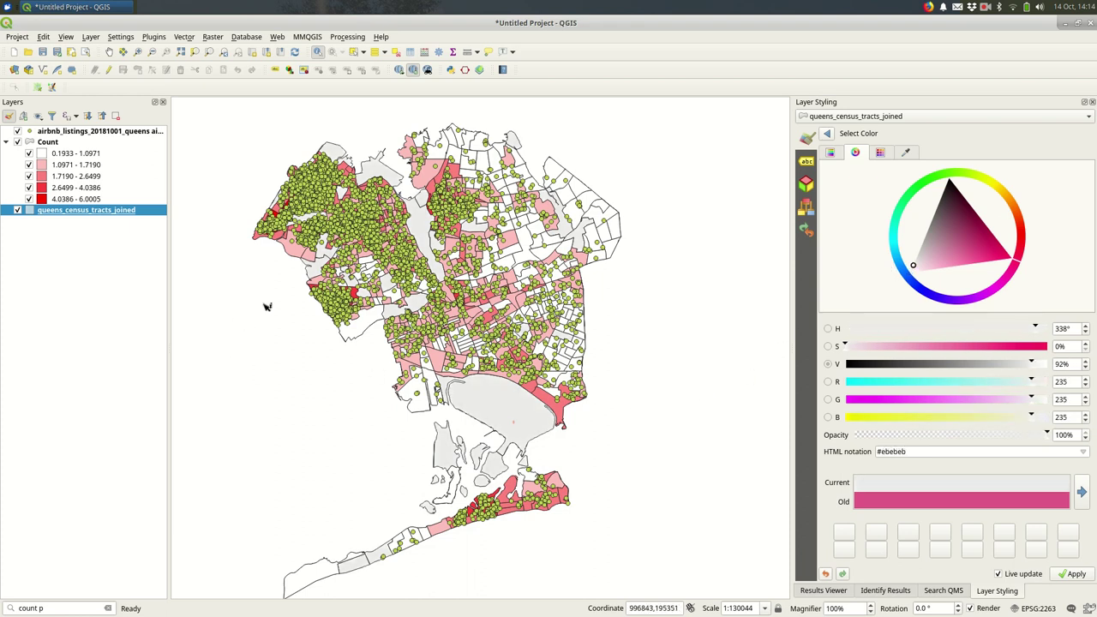